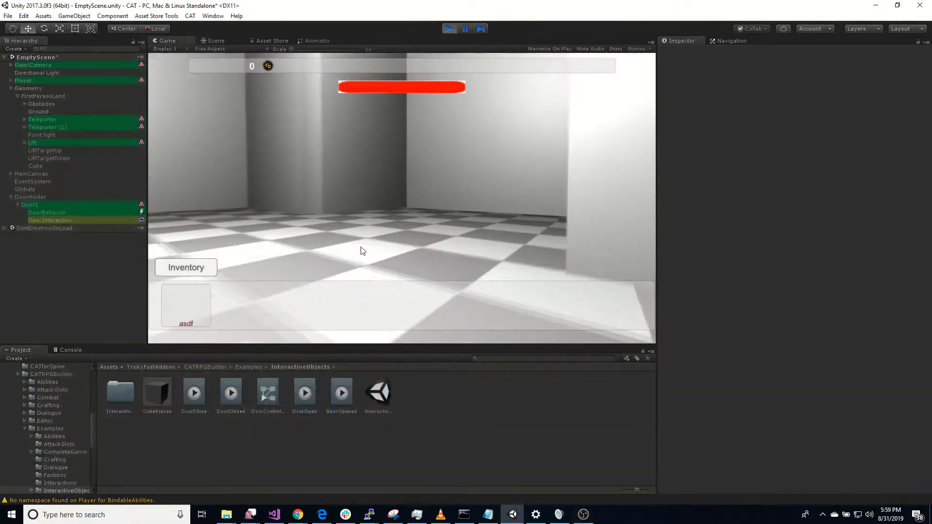
Walk the player through the checkered room in the running game preview to view the finished scene
{"action": "right_click_drag", "start_coordinate": [335, 236], "coordinate": [298, 198]}
{"action": "left_click", "coordinate": [301, 187]}
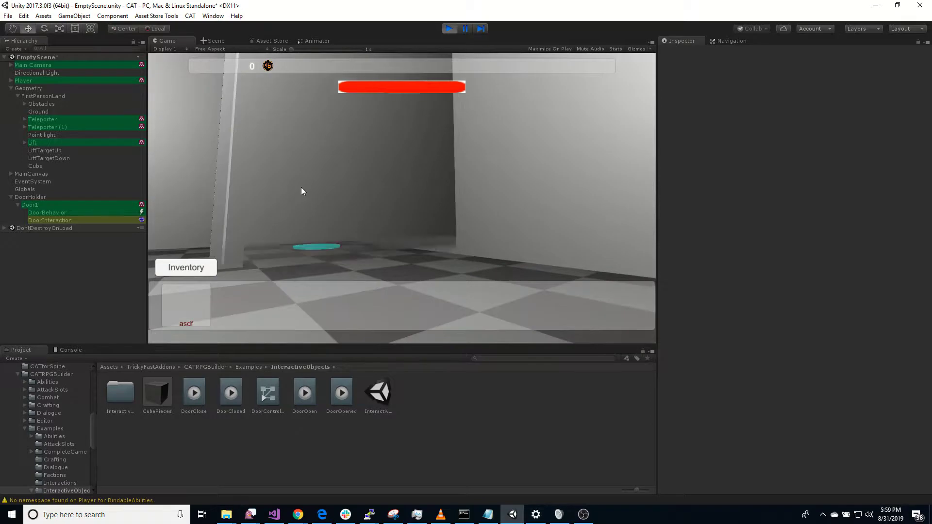
{"action": "right_click_drag", "start_coordinate": [340, 234], "coordinate": [926, 121]}
{"action": "key", "text": "w"}
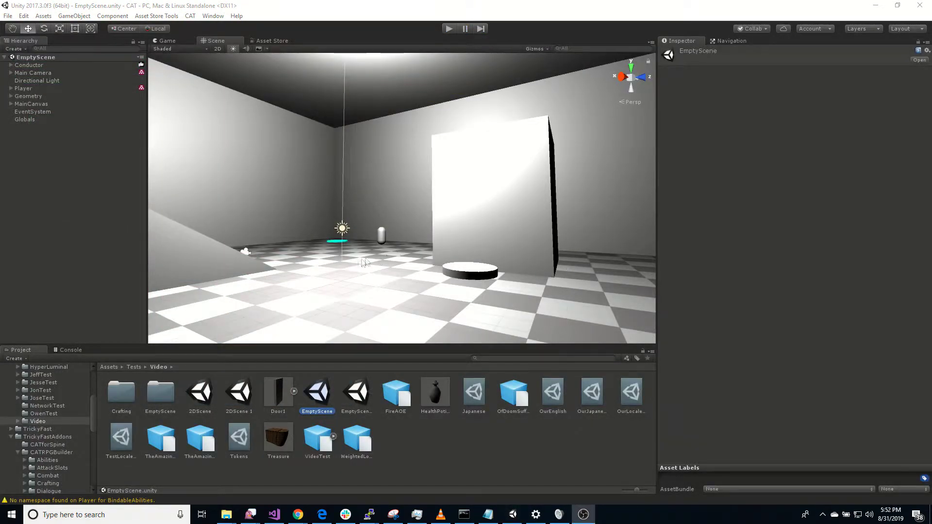
Create an empty game object at the root of EmptyScene and name it DoorHolder
{"action": "right_click_drag", "start_coordinate": [330, 264], "coordinate": [320, 265]}
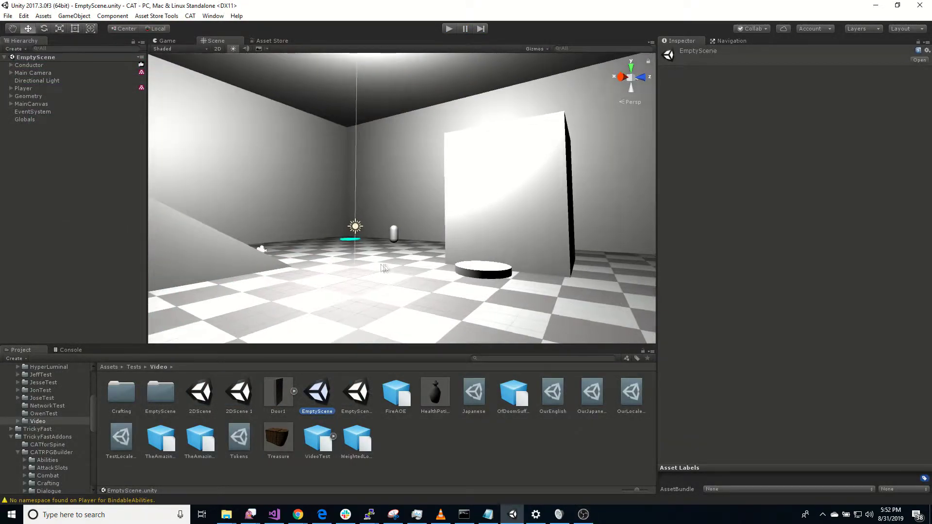
{"action": "left_click", "coordinate": [341, 270]}
{"action": "right_click_drag", "start_coordinate": [392, 262], "coordinate": [204, 268]}
{"action": "right_click_drag", "start_coordinate": [651, 257], "coordinate": [770, 279]}
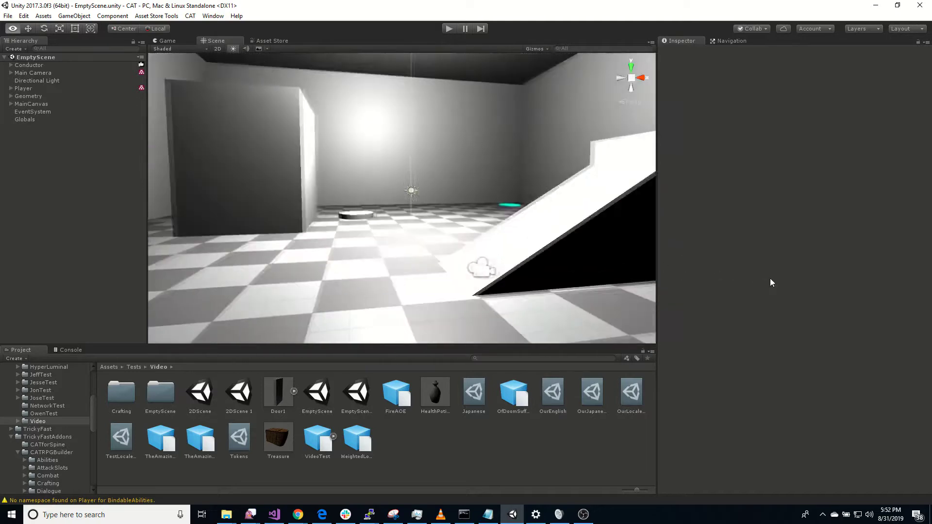
{"action": "right_click_drag", "start_coordinate": [408, 267], "coordinate": [476, 264]}
{"action": "right_click", "coordinate": [59, 144]}
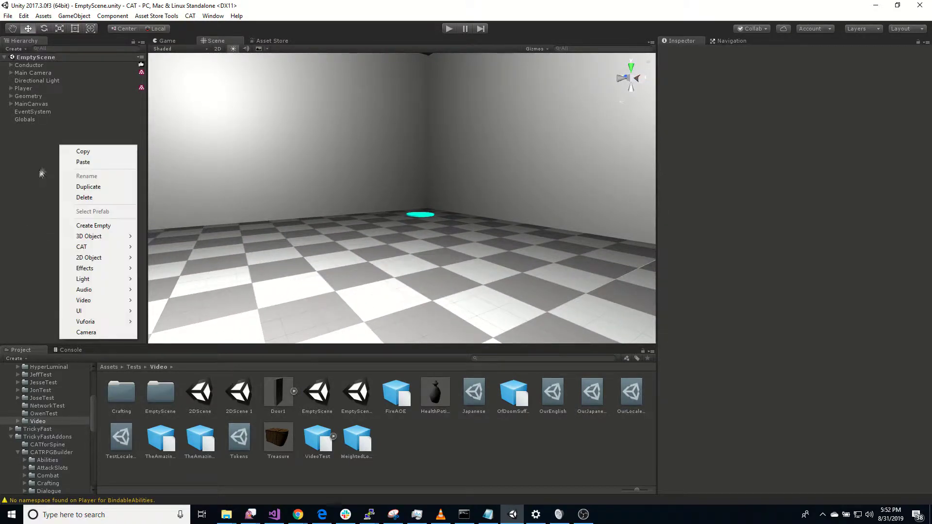
{"action": "left_click", "coordinate": [94, 225]}
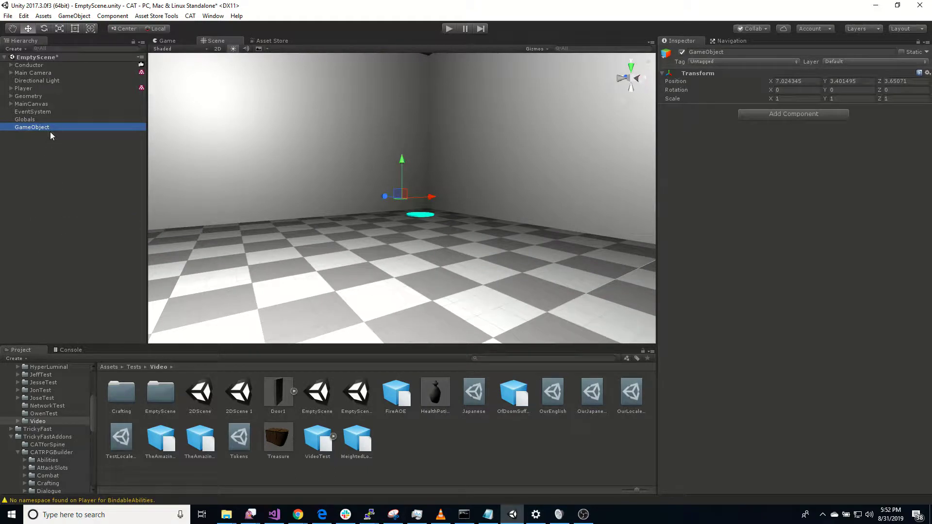
{"action": "key", "text": "F2"}
{"action": "type", "text": "DoorHo"}
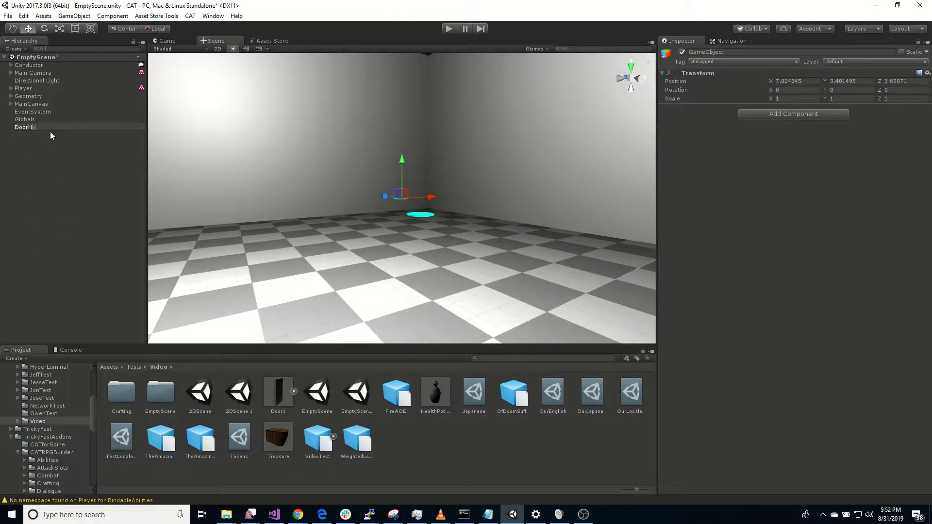
{"action": "type", "text": "lder"}
Review the Door1 prefab's components and add it to the scene as a child of DoorHolder
{"action": "left_click", "coordinate": [278, 393]}
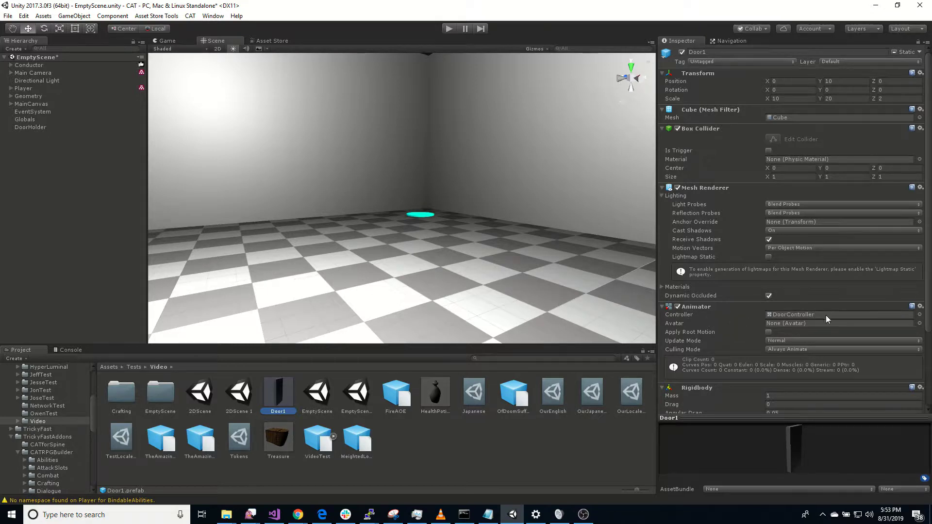
{"action": "scroll", "coordinate": [768, 329], "scroll_direction": "down", "scroll_amount": 3}
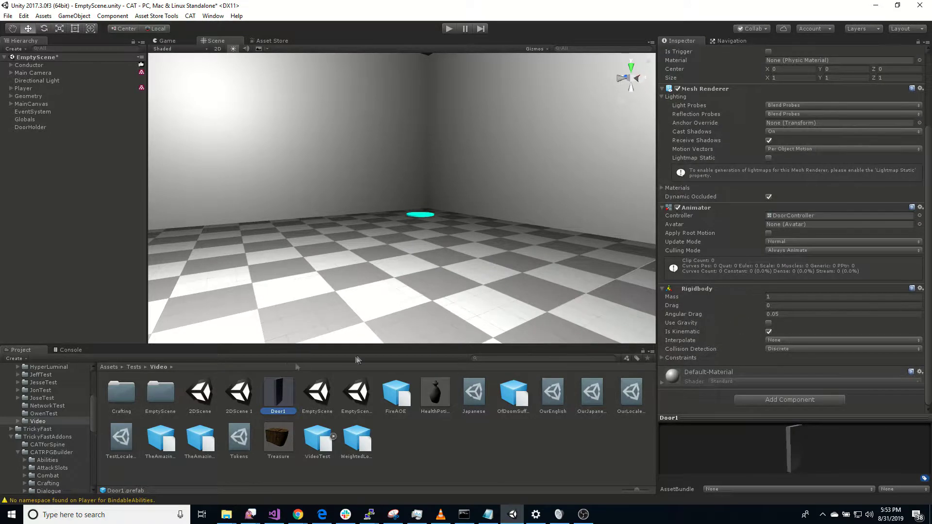
{"action": "left_click_drag", "start_coordinate": [66, 177], "coordinate": [33, 127]}
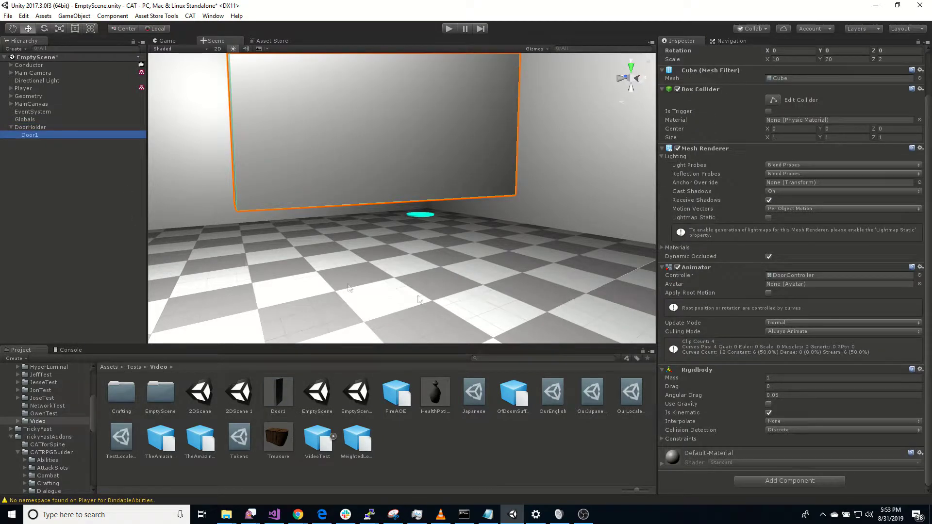
Move DoorHolder down to the floor and across the room to about X 18.91, Y 0.08, Z 11.79
{"action": "scroll", "coordinate": [390, 277], "scroll_direction": "down", "scroll_amount": 10}
{"action": "right_click_drag", "start_coordinate": [362, 238], "coordinate": [374, 179]}
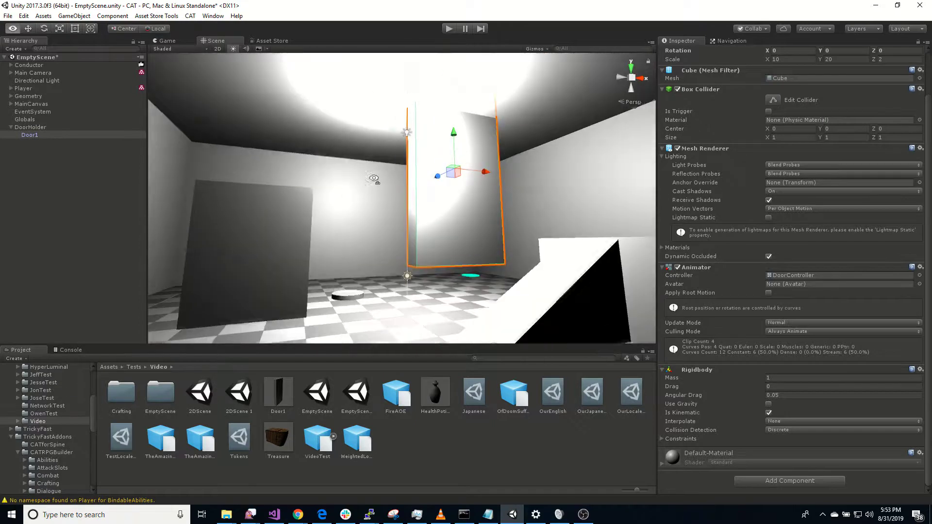
{"action": "left_click", "coordinate": [60, 128]}
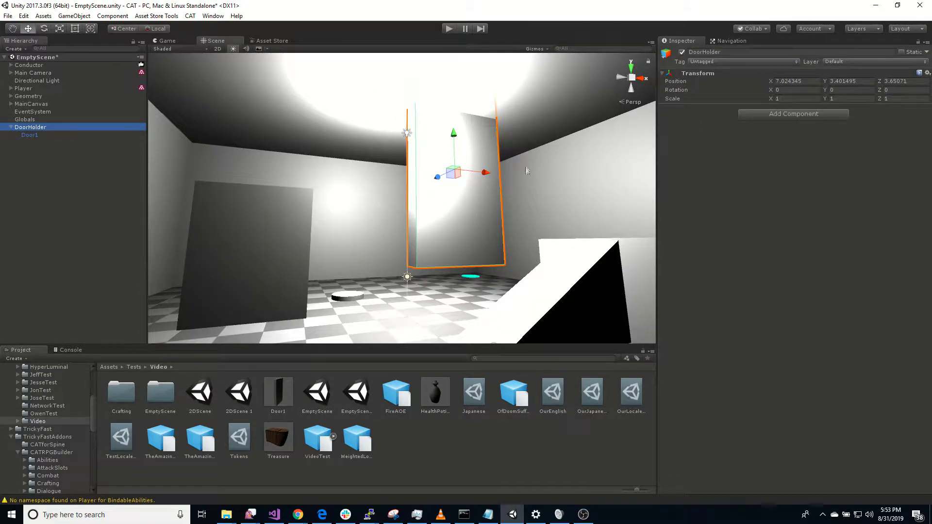
{"action": "mouse_move", "coordinate": [455, 142]}
{"action": "left_mouse_down"}
{"action": "mouse_move", "coordinate": [451, 182]}
{"action": "mouse_move", "coordinate": [447, 165]}
{"action": "mouse_move", "coordinate": [472, 283]}
{"action": "mouse_move", "coordinate": [462, 277]}
{"action": "mouse_move", "coordinate": [635, 283]}
{"action": "left_mouse_up"}
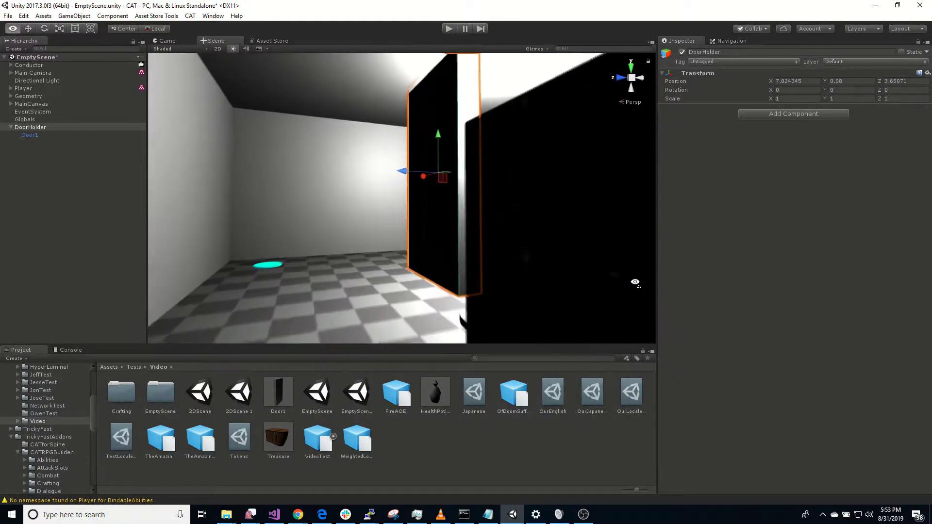
{"action": "right_click_drag", "start_coordinate": [635, 283], "coordinate": [635, 283]}
{"action": "left_click_drag", "start_coordinate": [410, 176], "coordinate": [310, 166]}
{"action": "left_click_drag", "start_coordinate": [501, 242], "coordinate": [224, 231], "text": "alt"}
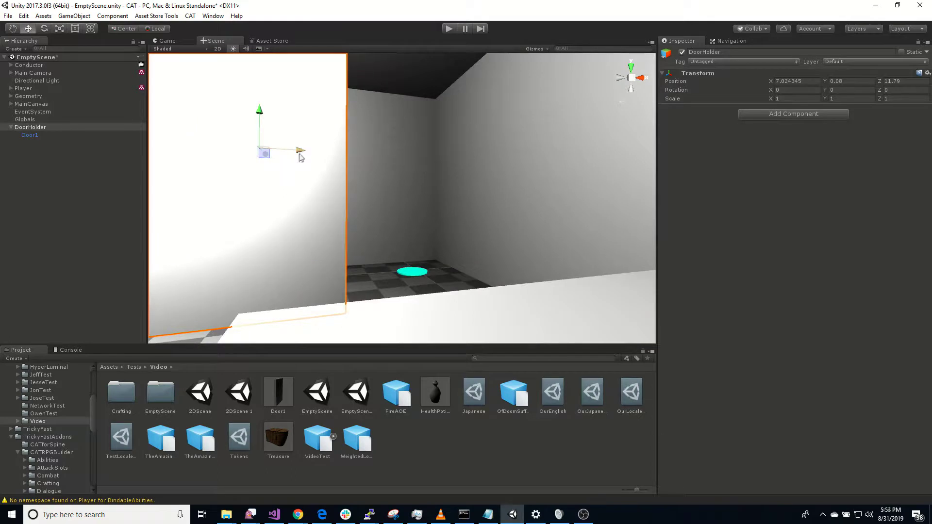
{"action": "left_click_drag", "start_coordinate": [299, 156], "coordinate": [517, 143]}
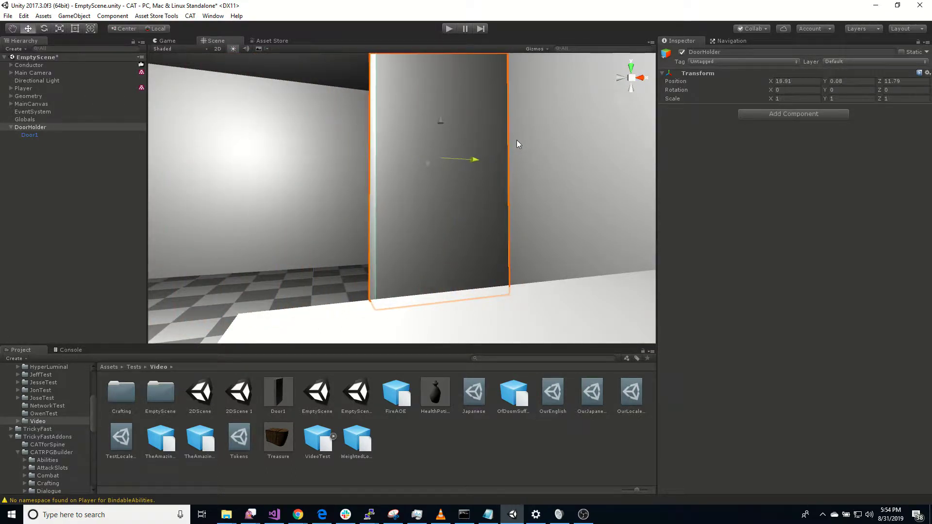
{"action": "left_click_drag", "start_coordinate": [271, 251], "coordinate": [405, 281], "text": "alt"}
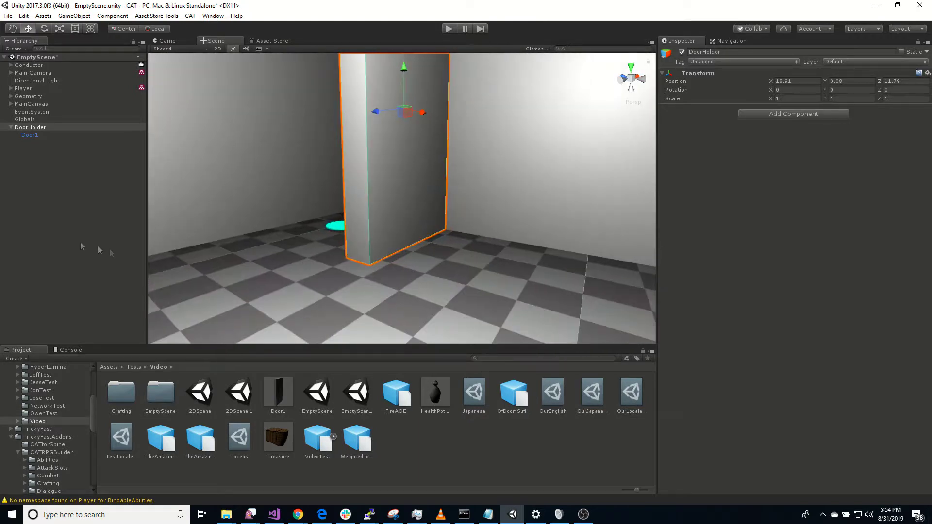
Add a 3D cube as a child of FirstPersonLand within the Geometry object
{"action": "left_click", "coordinate": [11, 97]}
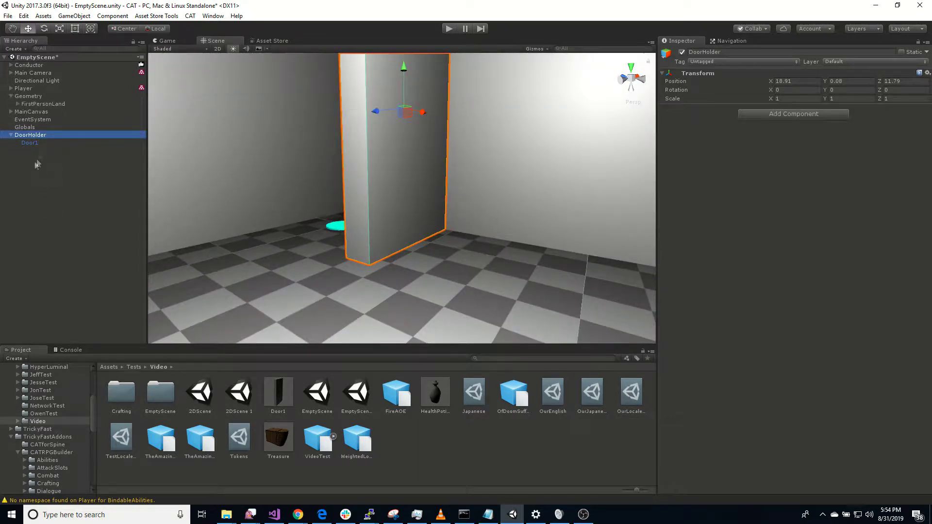
{"action": "left_click", "coordinate": [40, 99]}
{"action": "left_click", "coordinate": [17, 104]}
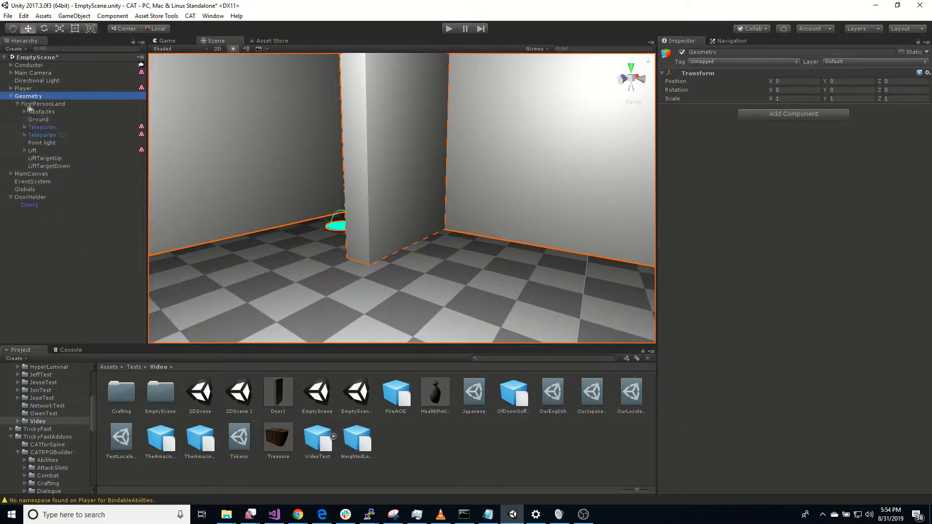
{"action": "right_click", "coordinate": [38, 104]}
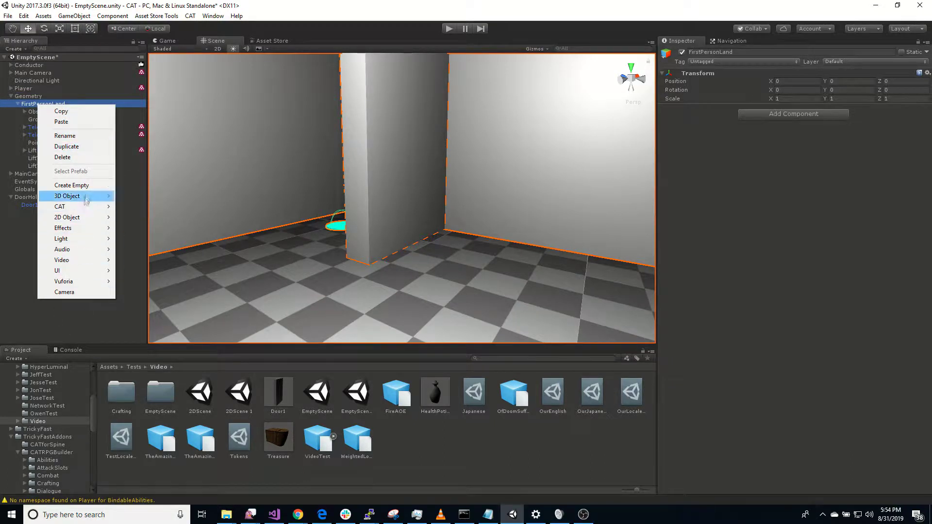
{"action": "mouse_move", "coordinate": [88, 199]}
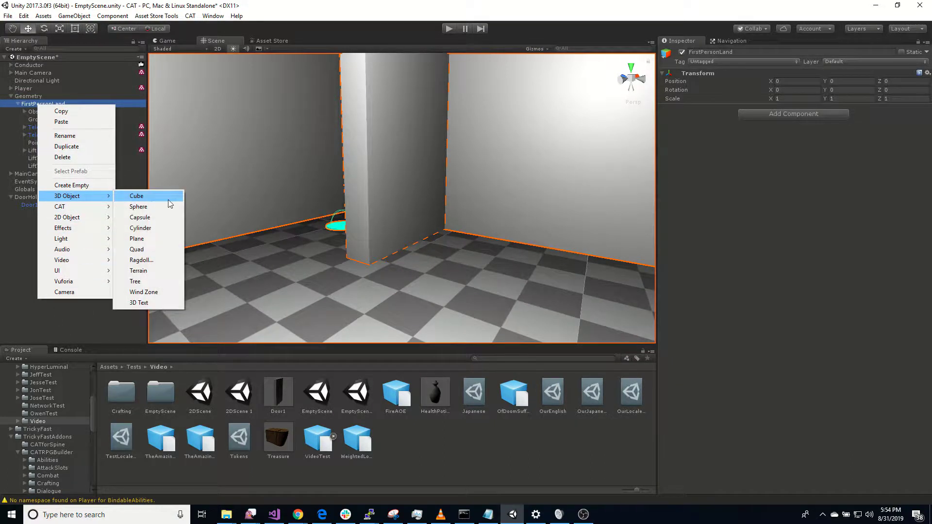
{"action": "left_click", "coordinate": [168, 199]}
Set the new cube's X and Y rotation to 0
{"action": "right_click_drag", "start_coordinate": [286, 259], "coordinate": [334, 270]}
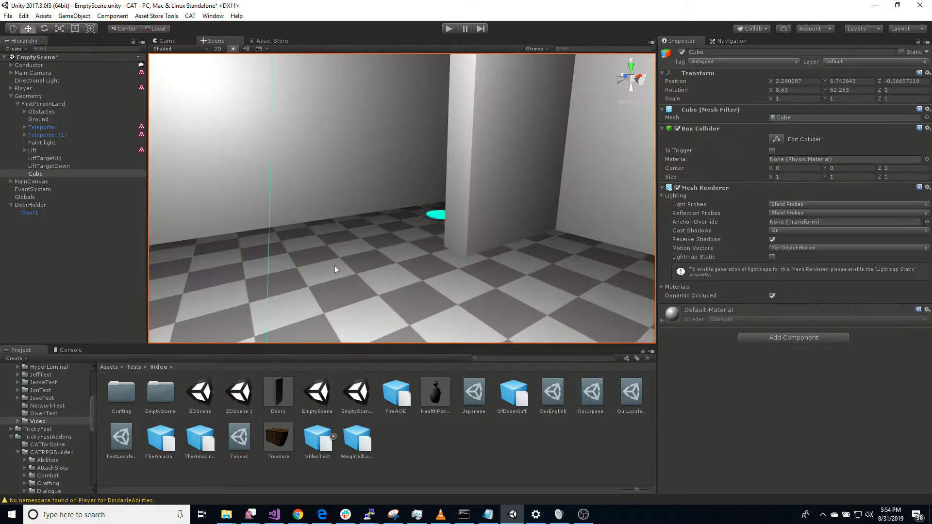
{"action": "right_click_drag", "start_coordinate": [419, 247], "coordinate": [407, 266]}
{"action": "double_click", "coordinate": [119, 174]}
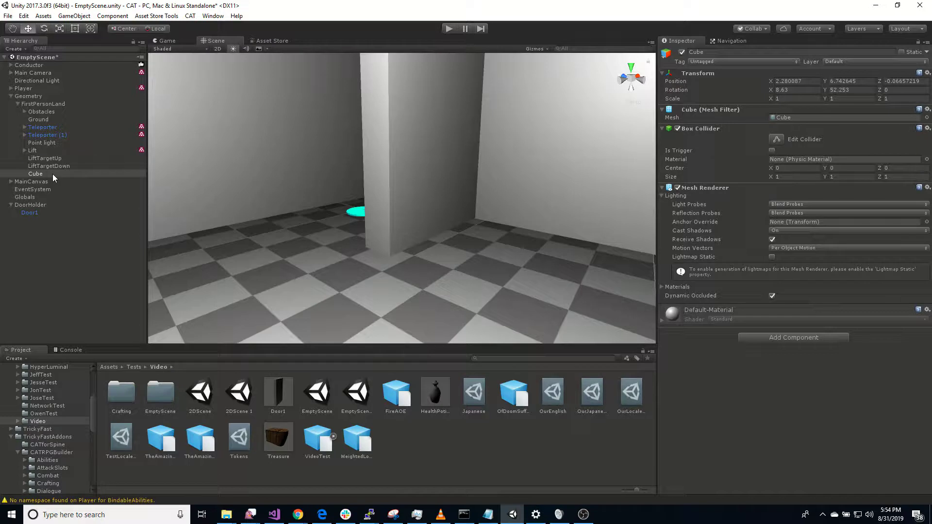
{"action": "double_click", "coordinate": [52, 174]}
{"action": "right_click_drag", "start_coordinate": [505, 229], "coordinate": [746, 231]}
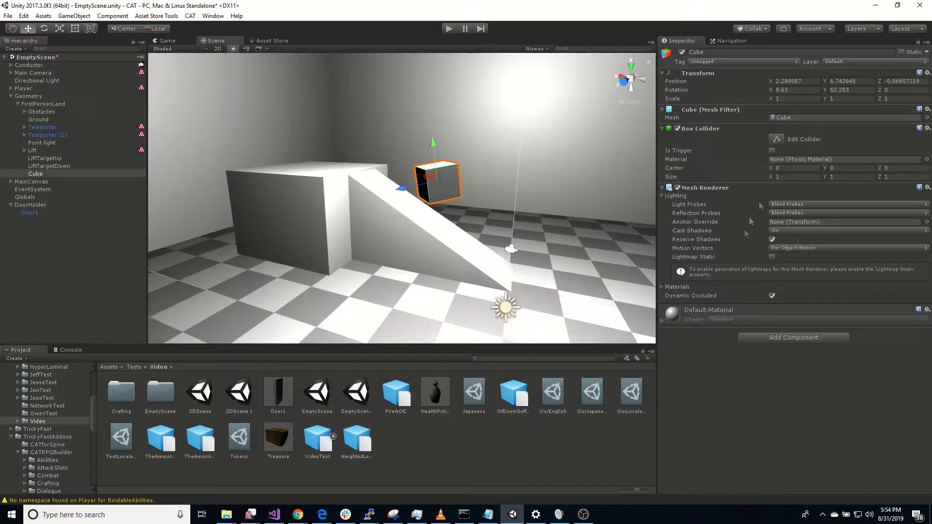
{"action": "left_click", "coordinate": [809, 91]}
{"action": "type", "text": "0"}
{"action": "key", "text": "Tab"}
{"action": "type", "text": "0"}
{"action": "key", "text": "Tab"}
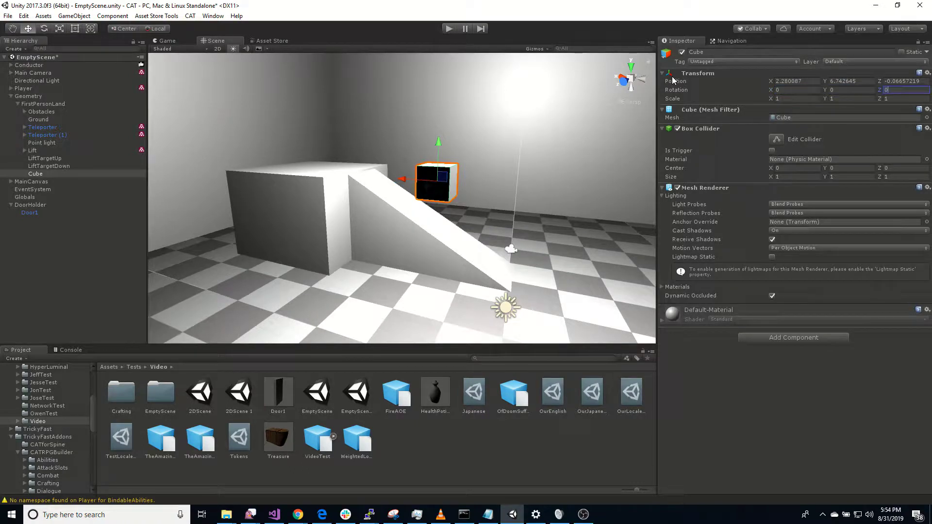
Try to move the cube down to the floor and across the room toward the door
{"action": "left_click_drag", "start_coordinate": [437, 143], "coordinate": [435, 274]}
{"action": "right_click_drag", "start_coordinate": [525, 307], "coordinate": [410, 347]}
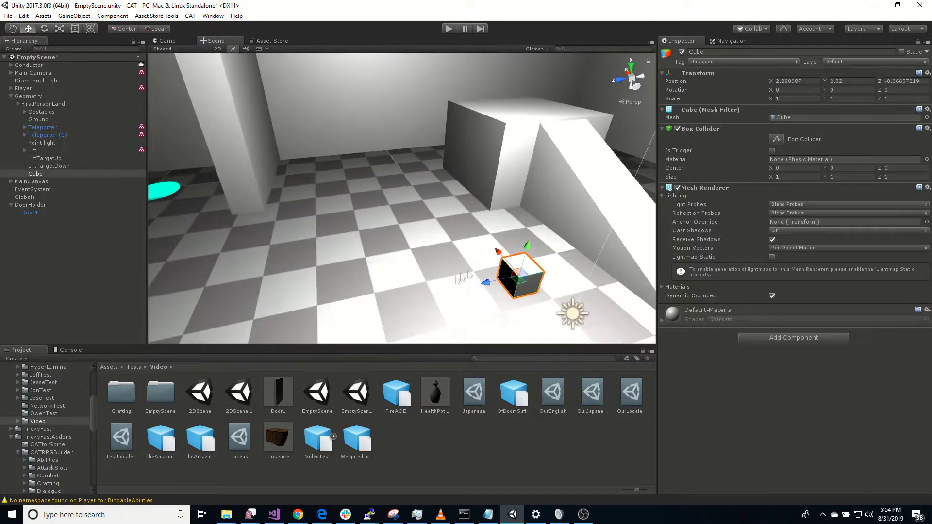
{"action": "left_click_drag", "start_coordinate": [515, 270], "coordinate": [209, 239]}
{"action": "left_click_drag", "start_coordinate": [318, 239], "coordinate": [318, 197]}
{"action": "mouse_move", "coordinate": [367, 248]}
{"action": "right_mouse_down"}
{"action": "mouse_move", "coordinate": [360, 248]}
{"action": "mouse_move", "coordinate": [385, 252]}
{"action": "right_mouse_up"}
{"action": "left_click_drag", "start_coordinate": [346, 215], "coordinate": [299, 145]}
{"action": "right_click_drag", "start_coordinate": [416, 239], "coordinate": [252, 216]}
{"action": "left_click_drag", "start_coordinate": [601, 203], "coordinate": [481, 237]}
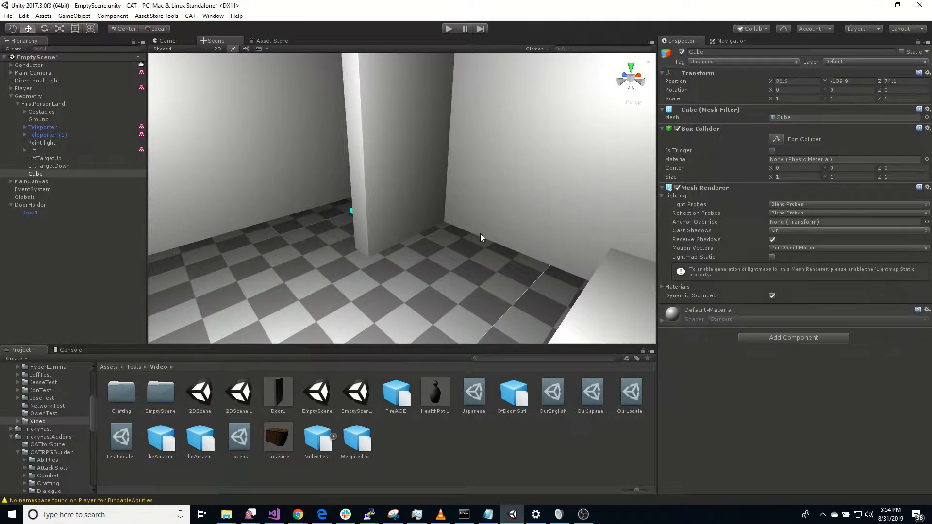
{"action": "left_click_drag", "start_coordinate": [467, 299], "coordinate": [447, 193]}
{"action": "left_click_drag", "start_coordinate": [443, 186], "coordinate": [316, 146]}
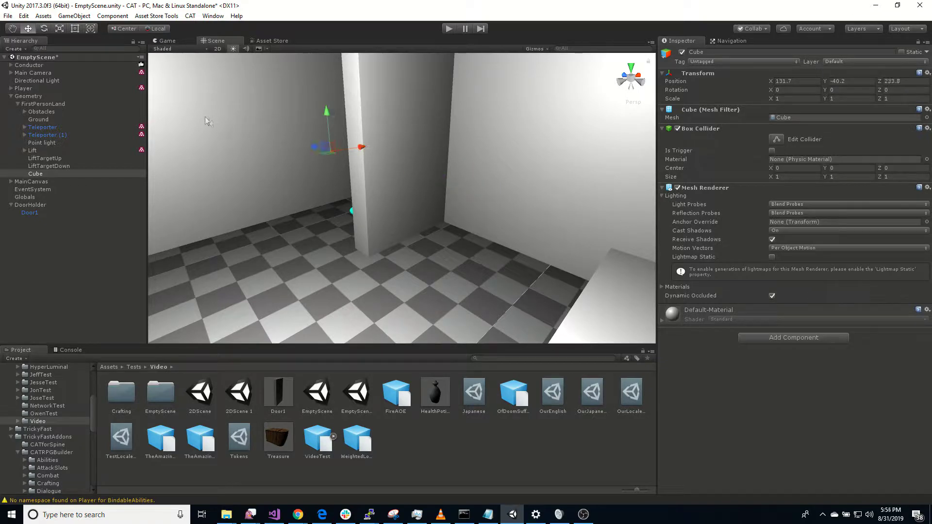
{"action": "left_click_drag", "start_coordinate": [312, 182], "coordinate": [290, 216]}
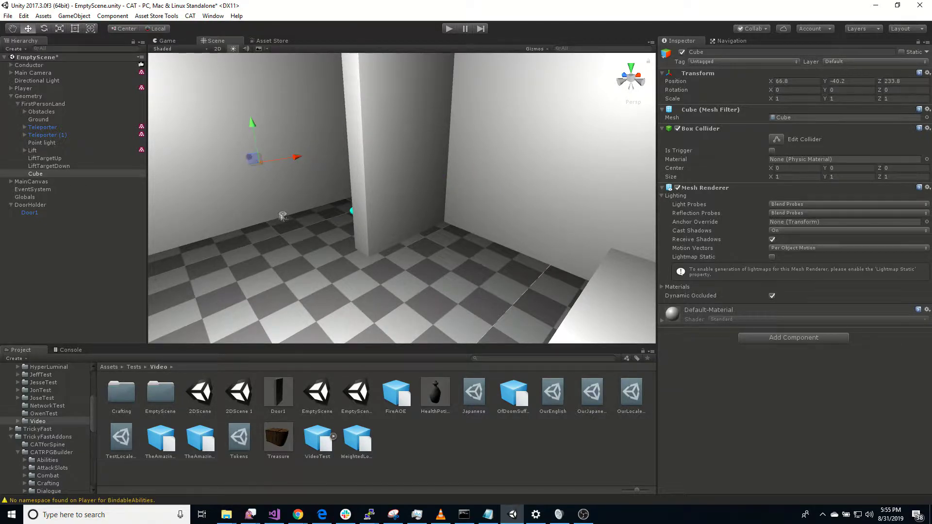
Align the cube with the current scene view and reset its X and Y rotation to 0
{"action": "right_click_drag", "start_coordinate": [282, 216], "coordinate": [325, 235]}
{"action": "key", "text": "ctrl+shift+f"}
{"action": "key", "text": "s"}
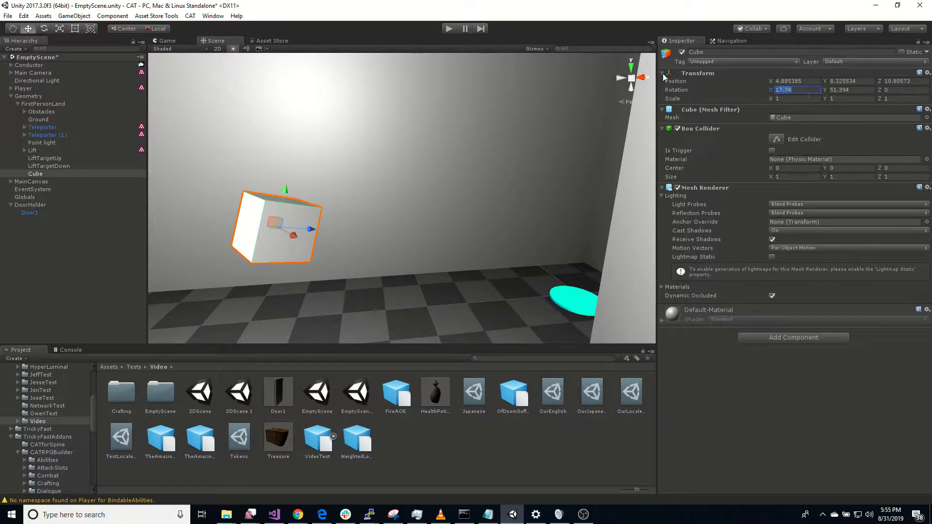
{"action": "type", "text": "0"}
{"action": "key", "text": "Tab"}
{"action": "type", "text": "0"}
{"action": "key", "text": "Tab"}
Lower the cube to a Y position of about 7.87 and set its Y scale to 10
{"action": "right_click_drag", "start_coordinate": [406, 265], "coordinate": [394, 308]}
{"action": "key", "text": "s"}
{"action": "mouse_move", "coordinate": [343, 136]}
{"action": "left_mouse_down"}
{"action": "mouse_move", "coordinate": [348, 265]}
{"action": "mouse_move", "coordinate": [357, 144]}
{"action": "left_mouse_up"}
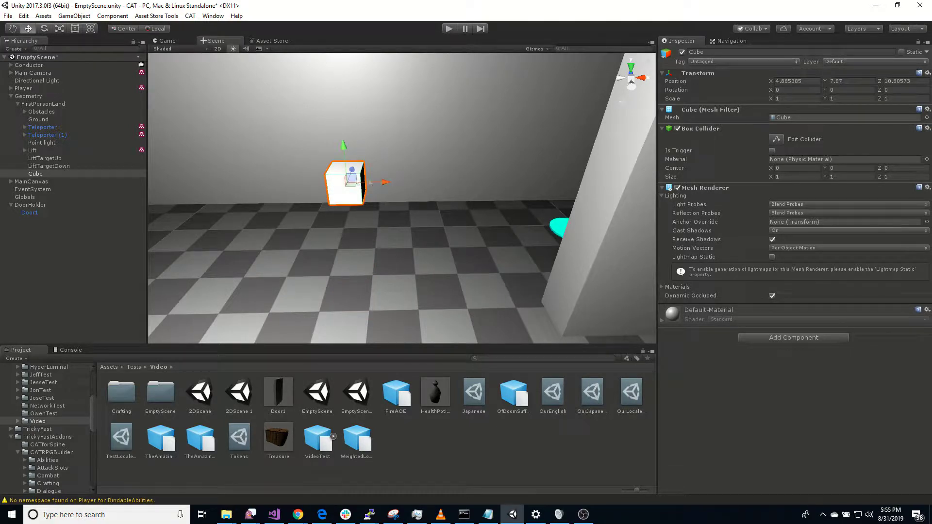
{"action": "left_click", "coordinate": [833, 99]}
{"action": "type", "text": "10"}
Select Door1 and check its transform scale against the stretched cube
{"action": "right_click_drag", "start_coordinate": [498, 228], "coordinate": [489, 190]}
{"action": "key", "text": "s"}
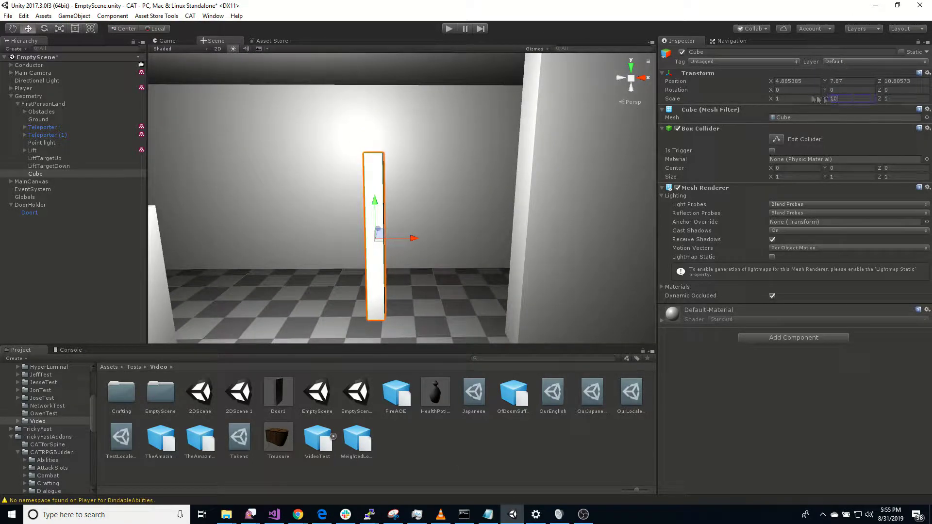
{"action": "left_click", "coordinate": [603, 223]}
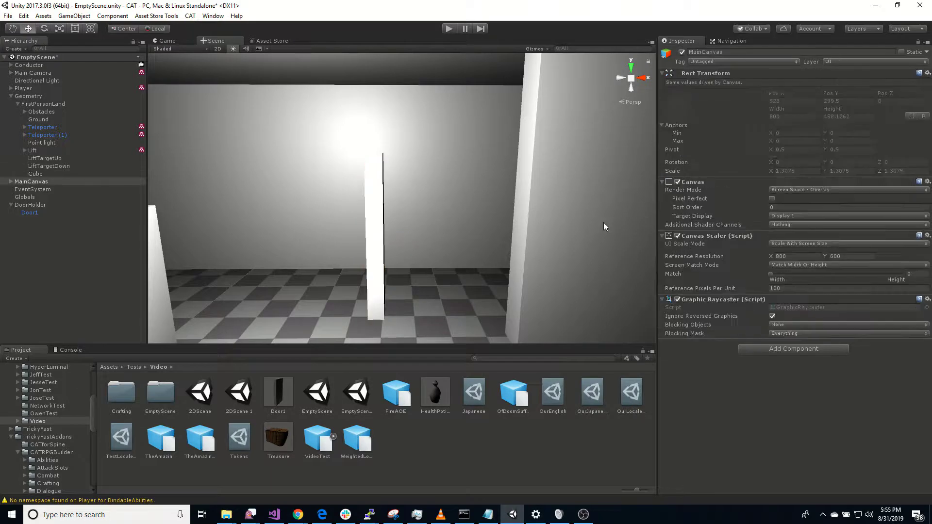
{"action": "left_click", "coordinate": [573, 236]}
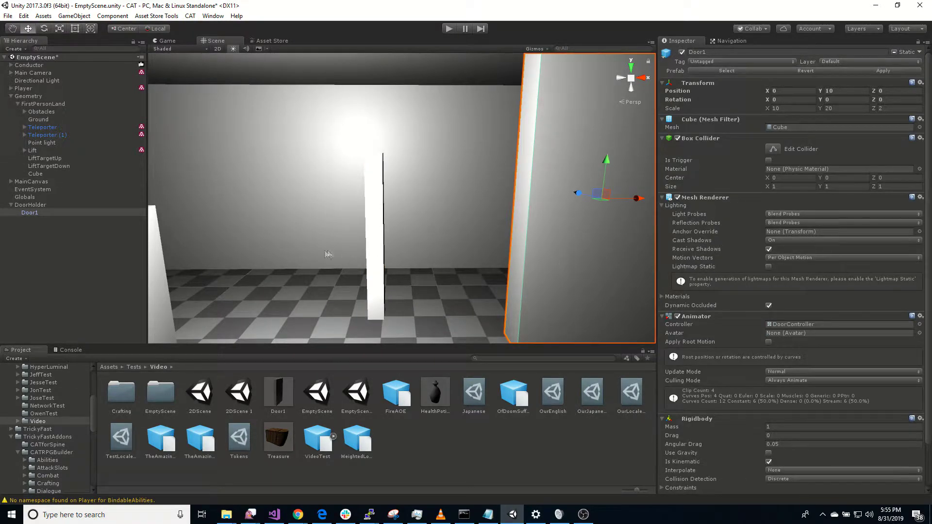
{"action": "left_click", "coordinate": [372, 251]}
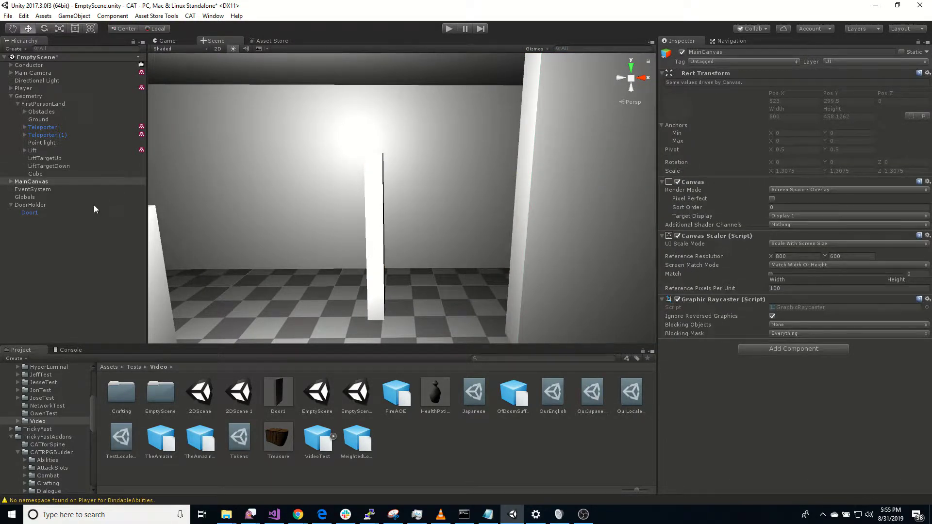
Set the Cube's Y scale to 20 and Z scale to 10
{"action": "left_click", "coordinate": [61, 172]}
{"action": "left_click", "coordinate": [845, 98]}
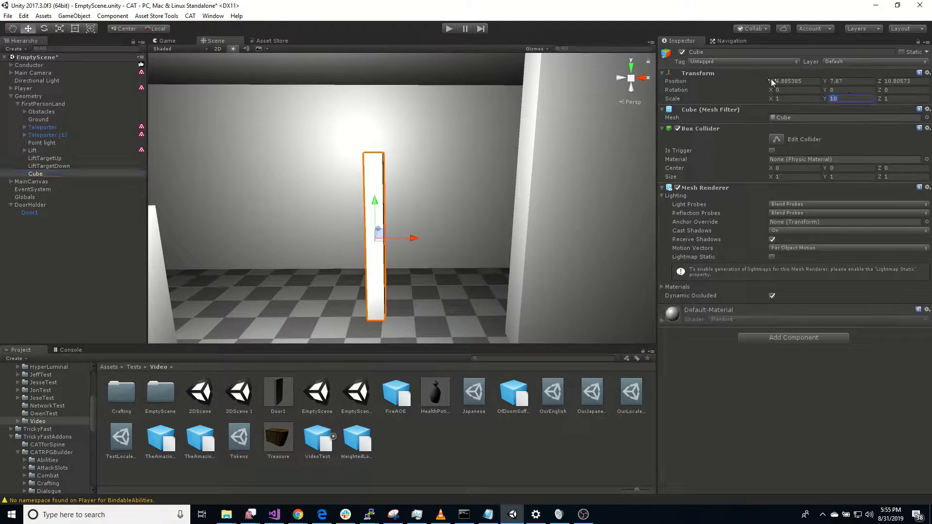
{"action": "type", "text": "20"}
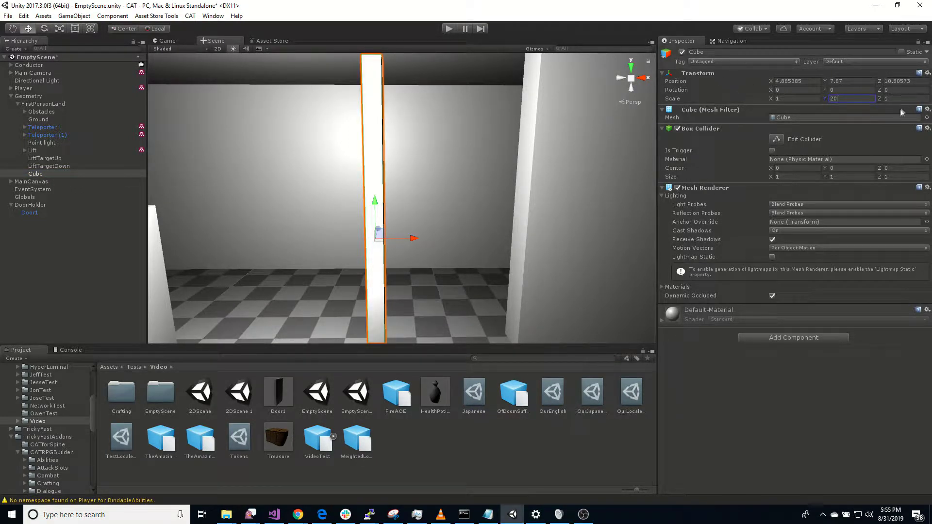
{"action": "key", "text": "Tab"}
{"action": "type", "text": "10"}
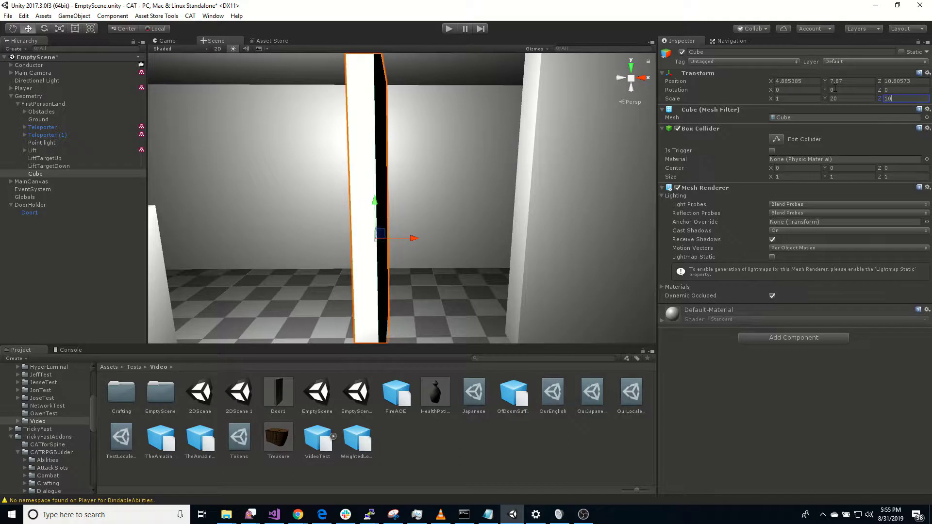
Move the Cube to a Z position of 18.13 and shift it along the X axis toward the door
{"action": "key", "text": "a"}
{"action": "right_click_drag", "start_coordinate": [447, 222], "coordinate": [559, 261]}
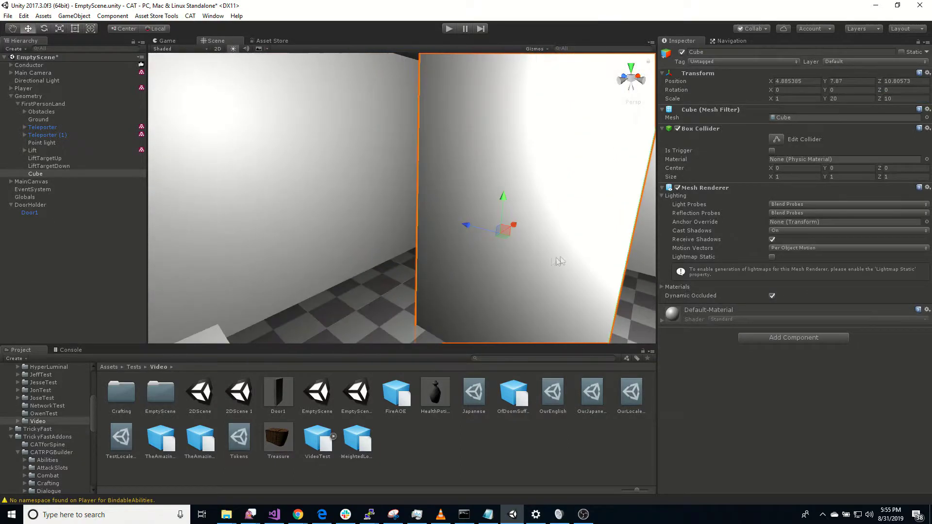
{"action": "left_click_drag", "start_coordinate": [470, 232], "coordinate": [538, 251]}
{"action": "right_click_drag", "start_coordinate": [538, 250], "coordinate": [383, 214]}
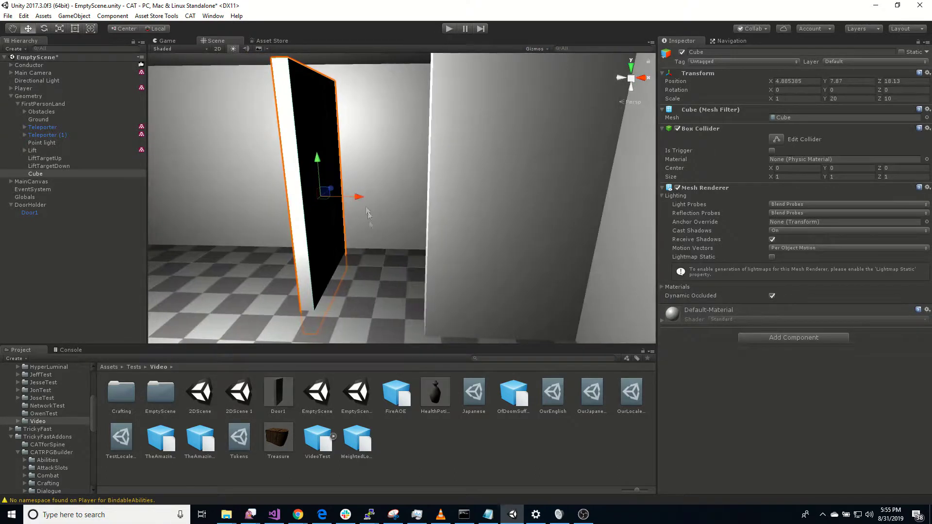
{"action": "left_click_drag", "start_coordinate": [364, 198], "coordinate": [465, 198]}
Move DoorHolder along the Z axis to a position of 12.09 beside the cube wall
{"action": "right_click_drag", "start_coordinate": [366, 246], "coordinate": [608, 249]}
{"action": "right_click_drag", "start_coordinate": [219, 241], "coordinate": [239, 221]}
{"action": "key", "text": "s"}
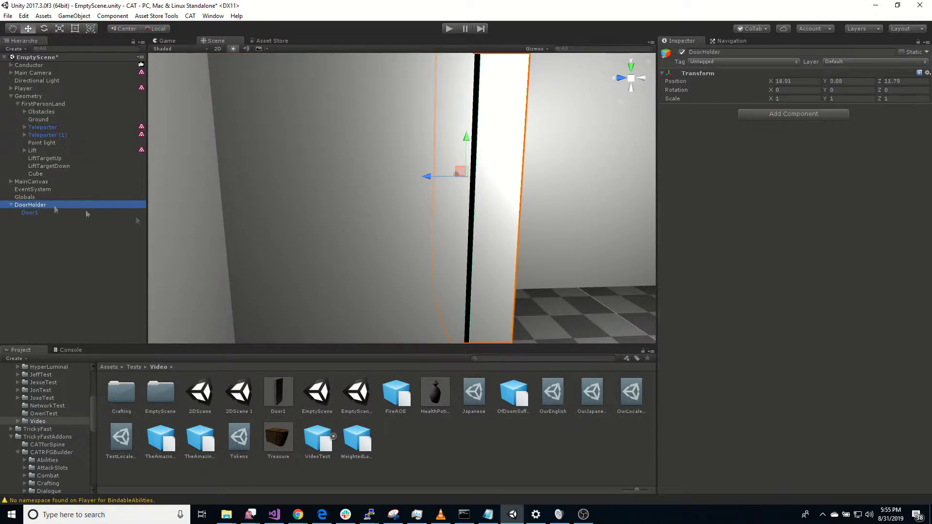
{"action": "left_click_drag", "start_coordinate": [436, 177], "coordinate": [426, 177]}
{"action": "right_click_drag", "start_coordinate": [486, 240], "coordinate": [271, 289]}
Add a State Machine component to Door1
{"action": "left_click", "coordinate": [35, 213]}
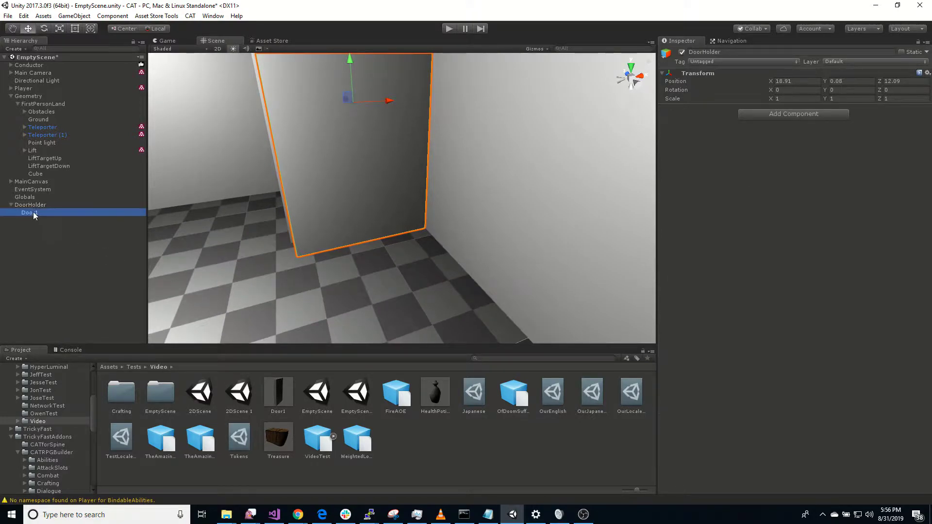
{"action": "scroll", "coordinate": [708, 320], "scroll_direction": "down", "scroll_amount": 3}
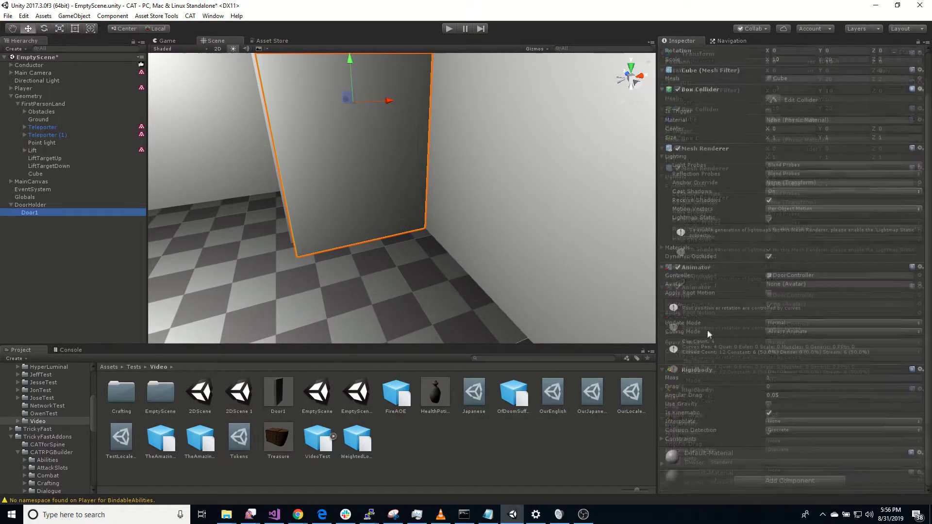
{"action": "left_click", "coordinate": [796, 482]}
{"action": "type", "text": "state"}
{"action": "left_click", "coordinate": [779, 361]}
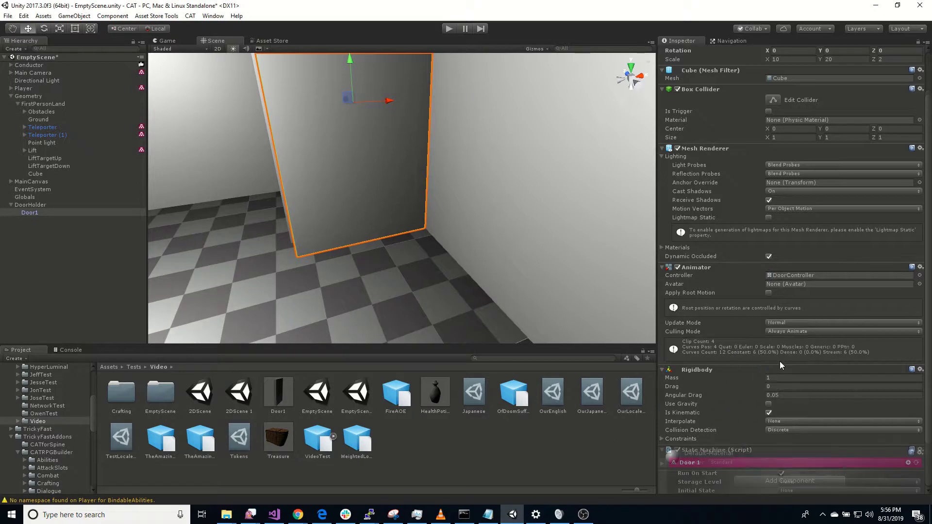
{"action": "scroll", "coordinate": [722, 376], "scroll_direction": "down", "scroll_amount": 2}
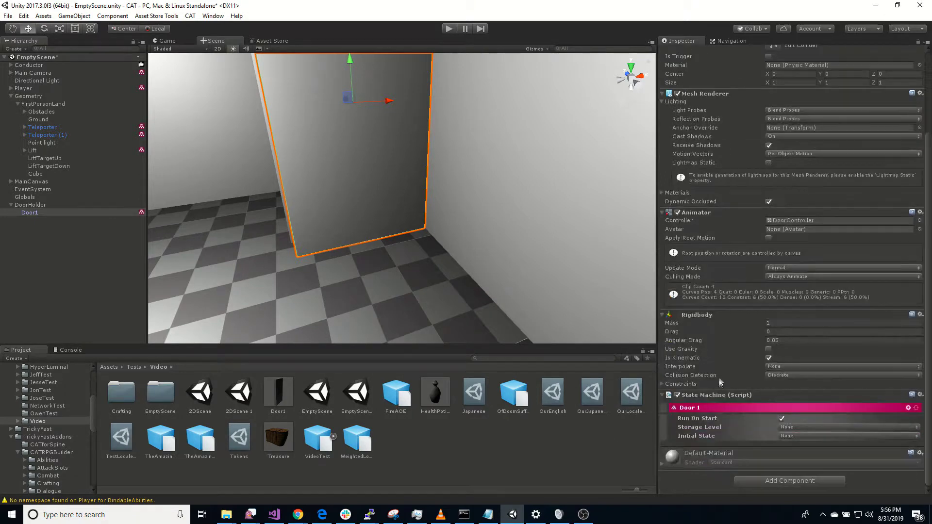
Find the Door Behavior action and add it to Door1's state machine
{"action": "left_click", "coordinate": [908, 407]}
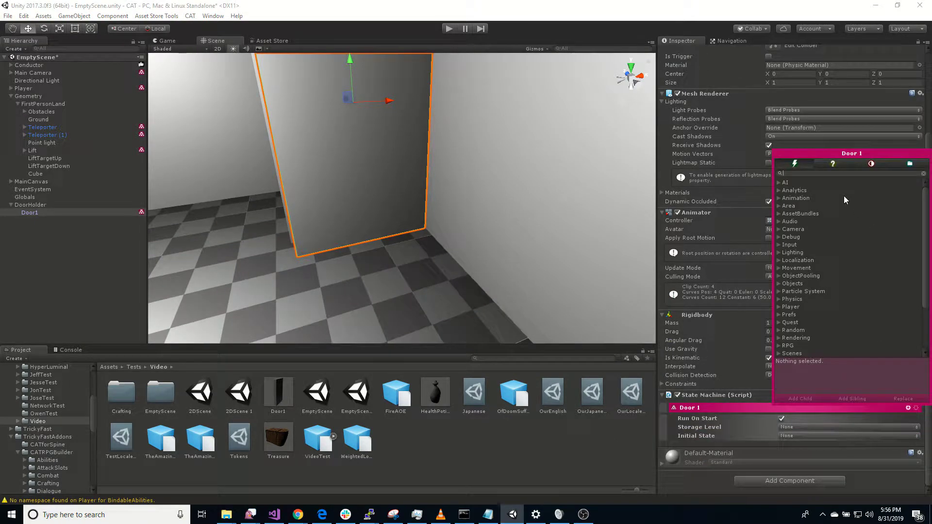
{"action": "type", "text": "door"}
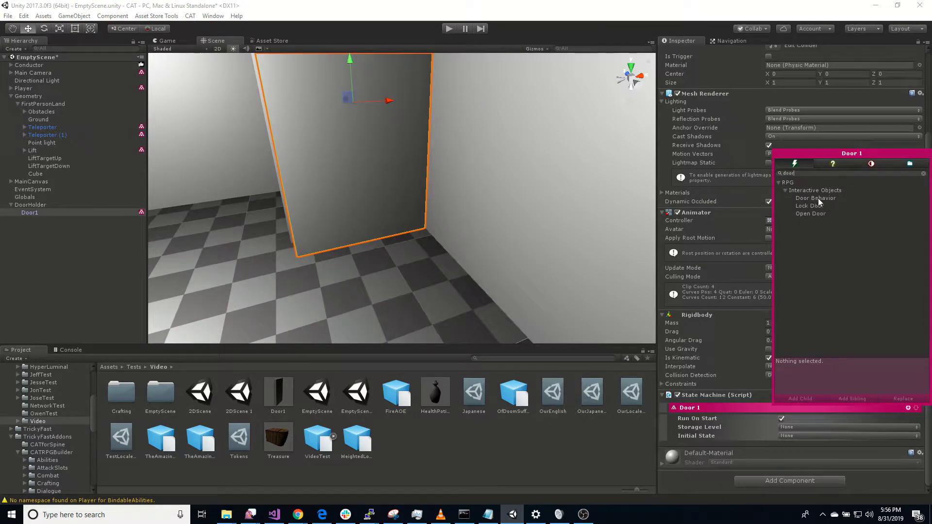
{"action": "left_click", "coordinate": [820, 198]}
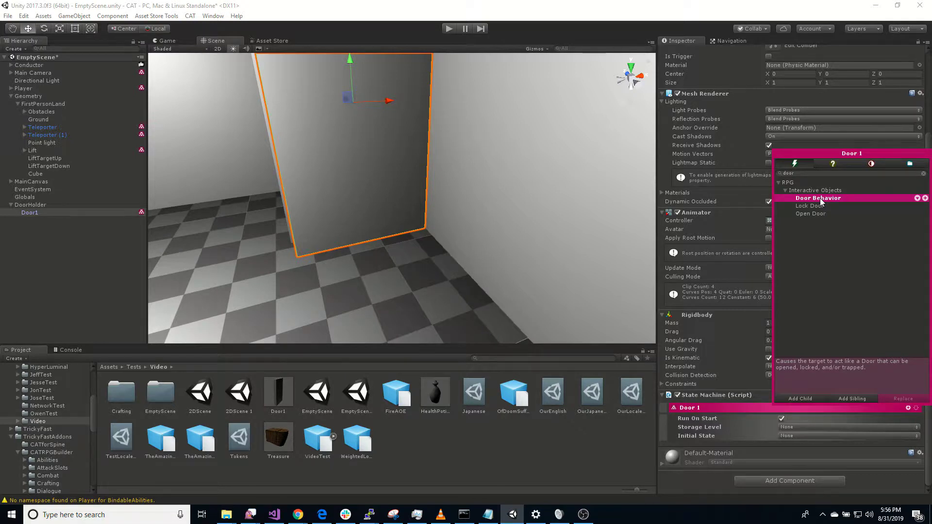
{"action": "double_click", "coordinate": [819, 198]}
{"action": "scroll", "coordinate": [665, 423], "scroll_direction": "down", "scroll_amount": 3}
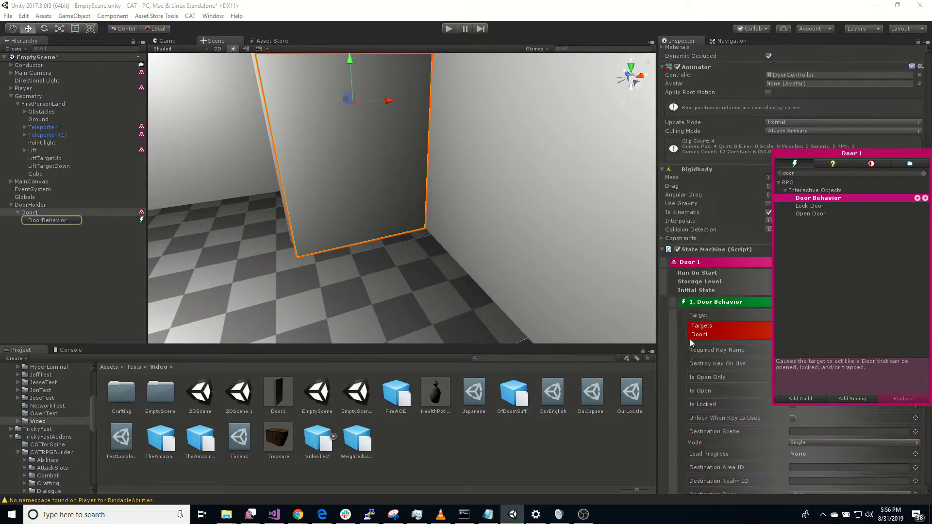
{"action": "left_click", "coordinate": [665, 423]}
Review the Door Behavior's key, lock, destination, animation and sound settings, including the scene loading mode choices
{"action": "scroll", "coordinate": [668, 420], "scroll_direction": "down", "scroll_amount": 10}
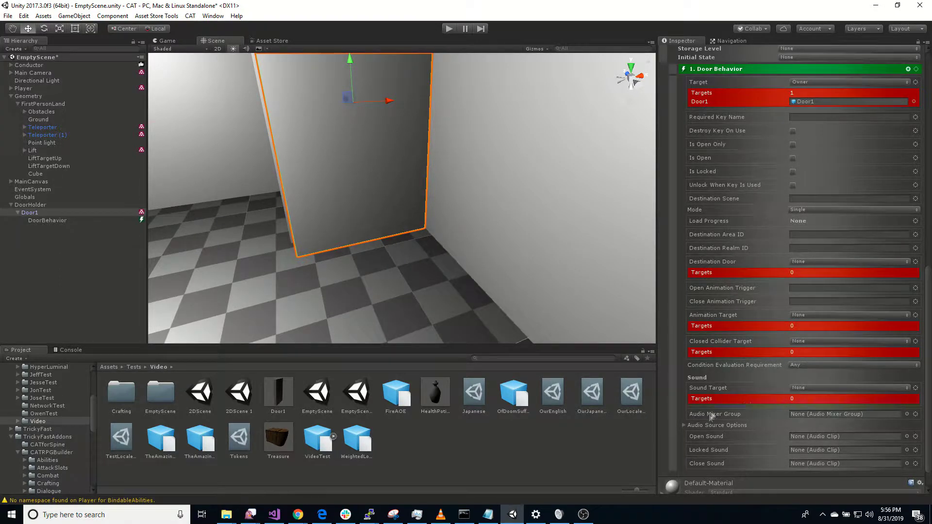
{"action": "scroll", "coordinate": [711, 416], "scroll_direction": "down", "scroll_amount": 1}
{"action": "scroll", "coordinate": [751, 436], "scroll_direction": "up", "scroll_amount": 1}
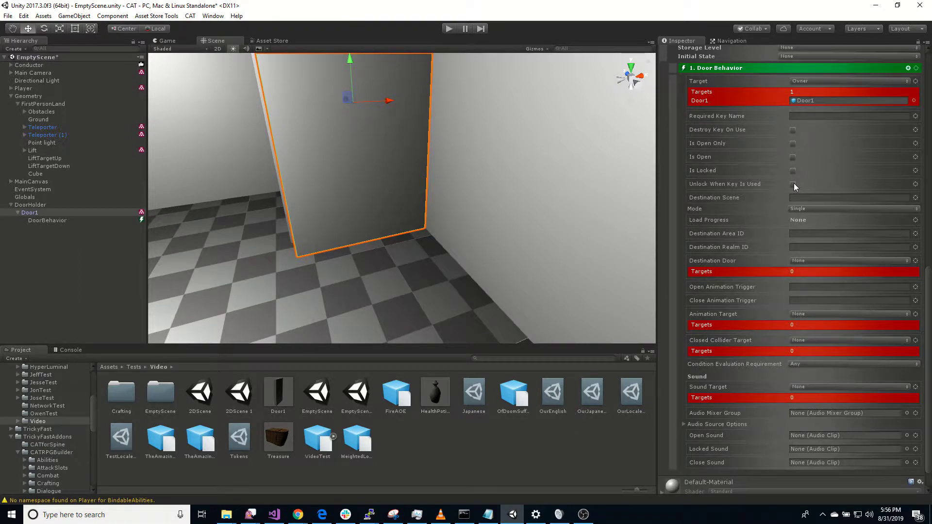
{"action": "left_click", "coordinate": [809, 198]}
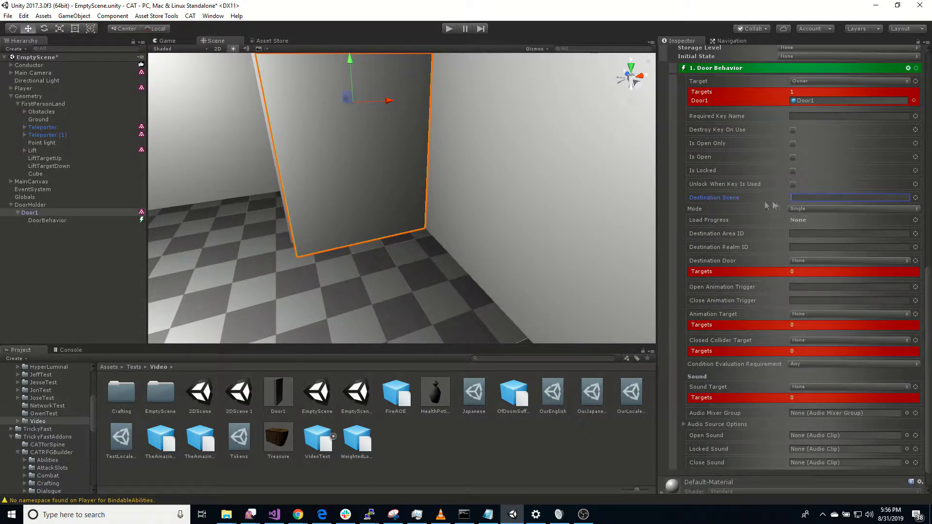
{"action": "left_click", "coordinate": [819, 209]}
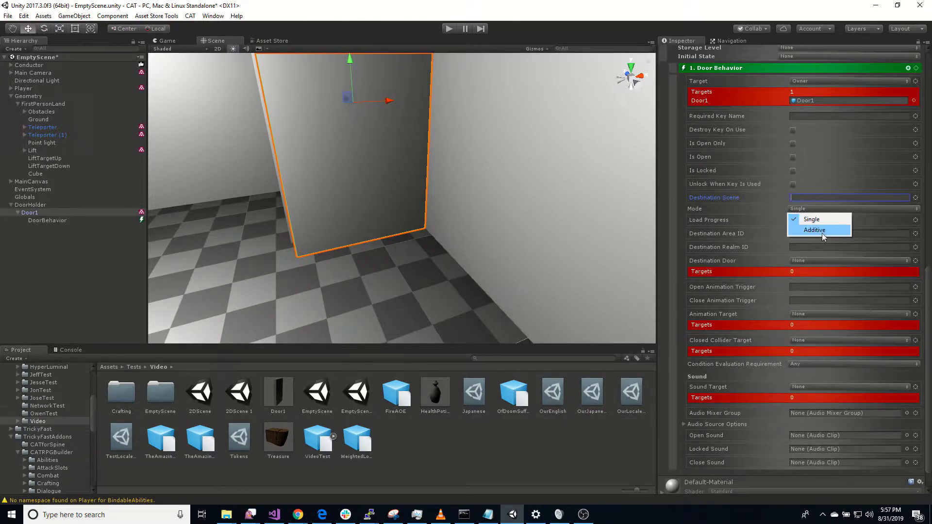
{"action": "left_click", "coordinate": [752, 202]}
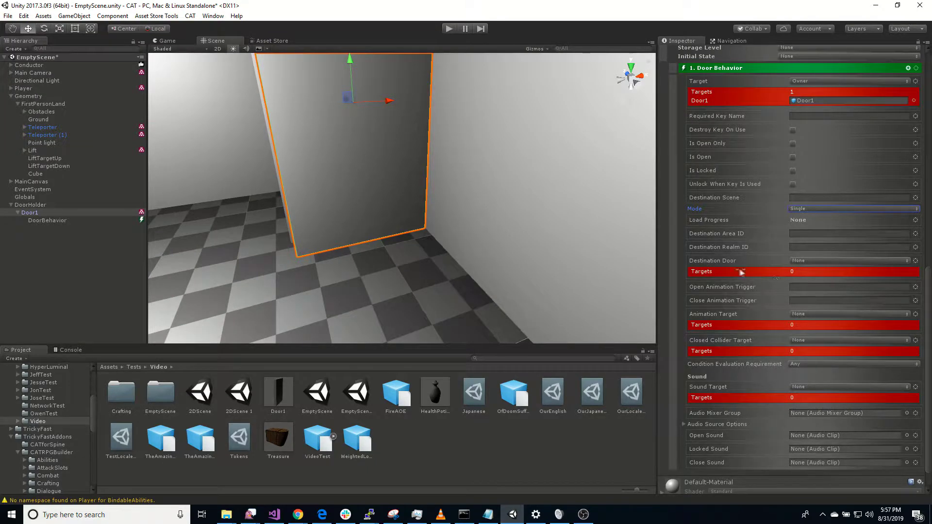
{"action": "scroll", "coordinate": [754, 278], "scroll_direction": "down", "scroll_amount": 1}
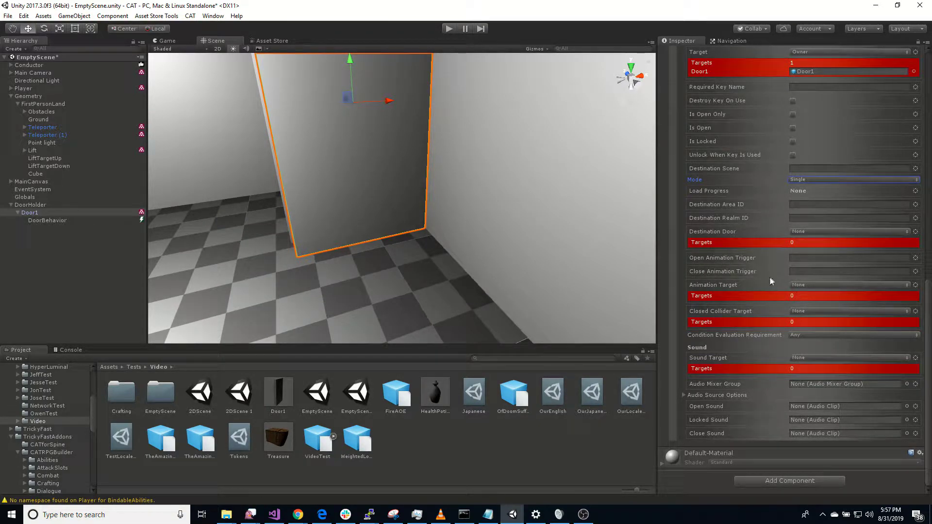
{"action": "left_click", "coordinate": [814, 257]}
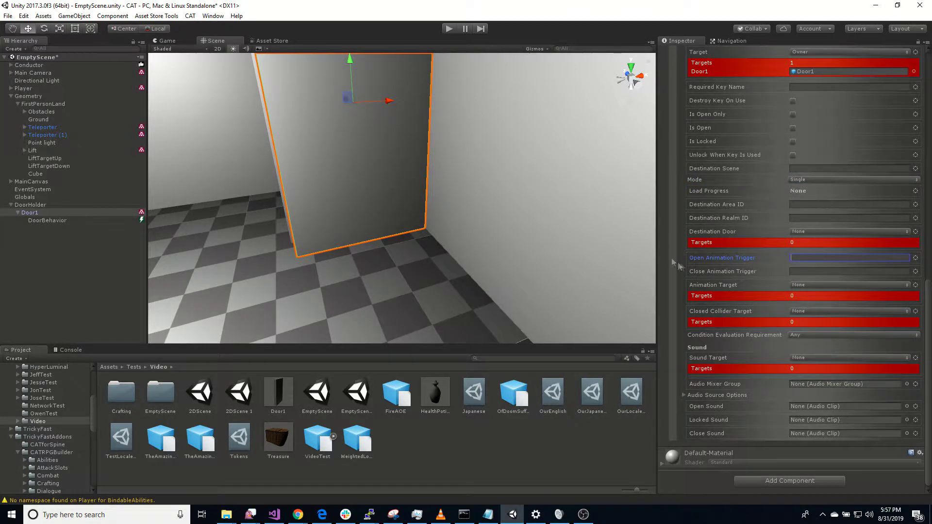
Open Door1's DoorController in the Animator and look up its trigger parameter names
{"action": "scroll", "coordinate": [682, 256], "scroll_direction": "up", "scroll_amount": 12}
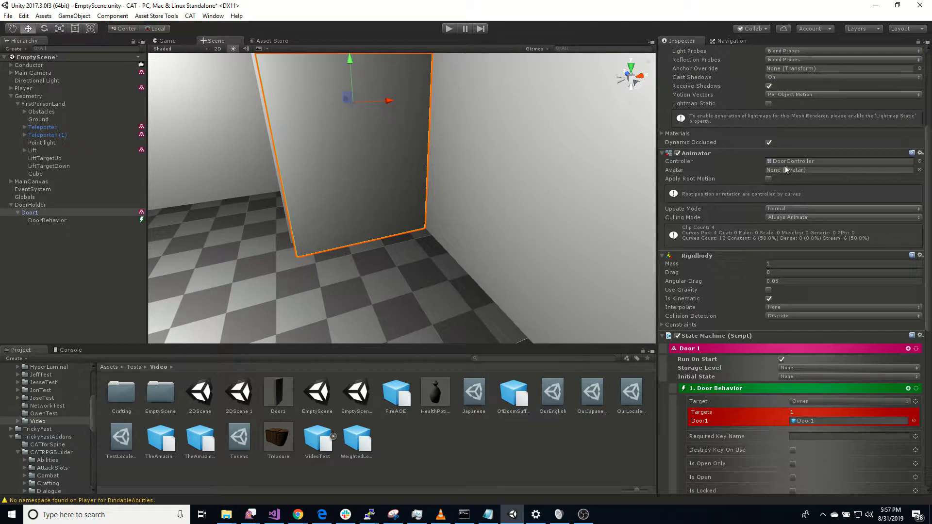
{"action": "left_click", "coordinate": [791, 161]}
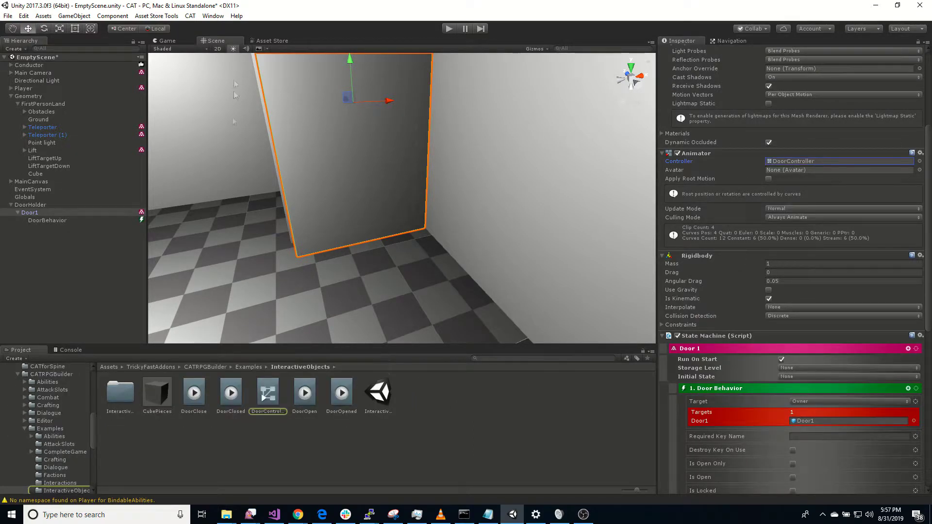
{"action": "left_click", "coordinate": [213, 16]}
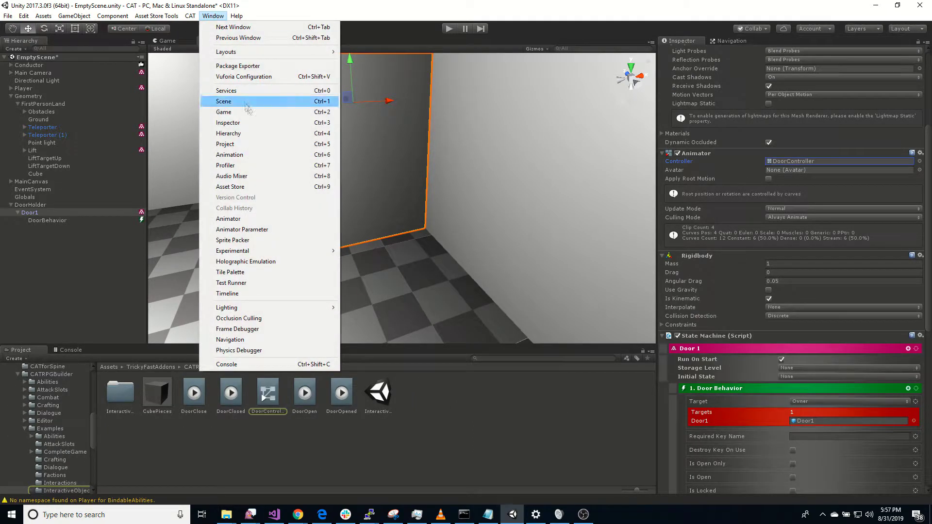
{"action": "left_click", "coordinate": [260, 218]}
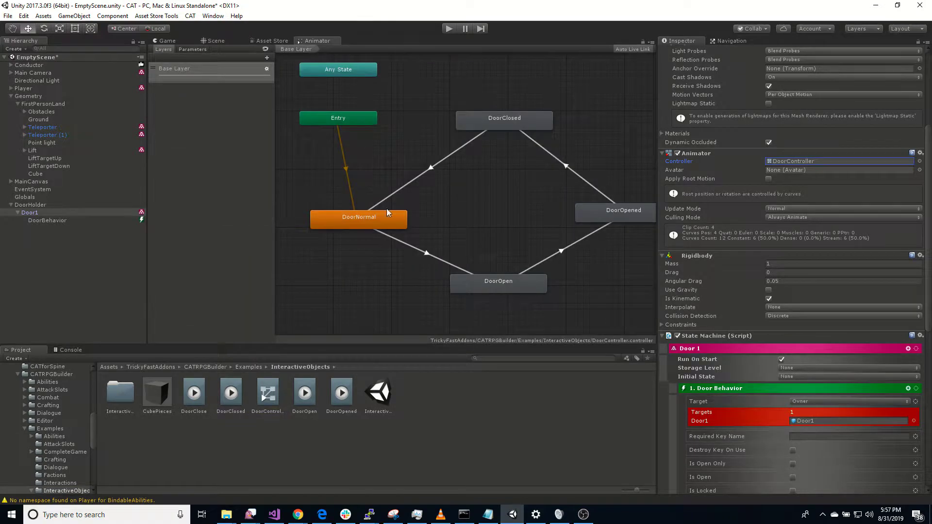
{"action": "left_click", "coordinate": [195, 49]}
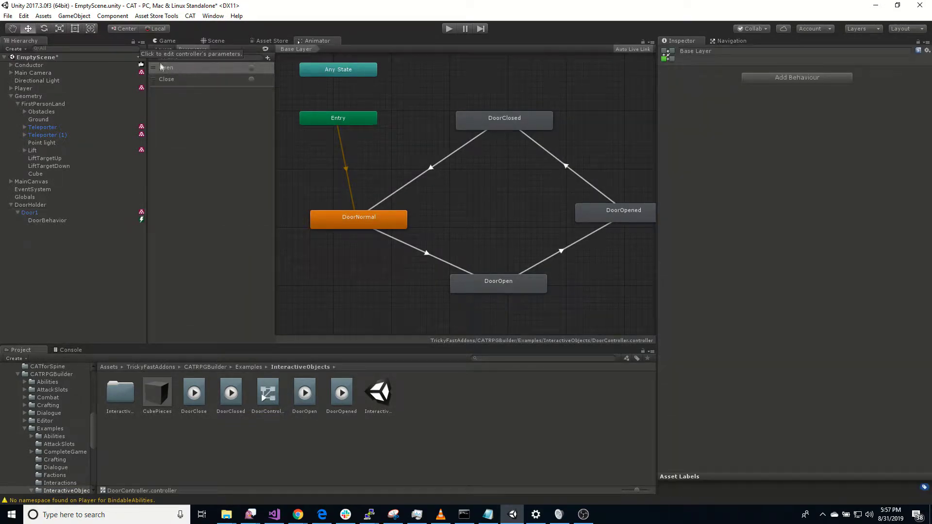
Set DoorBehavior's Open Animation Trigger to "Open" and its Close Animation Trigger to "Close"
{"action": "left_click", "coordinate": [56, 220]}
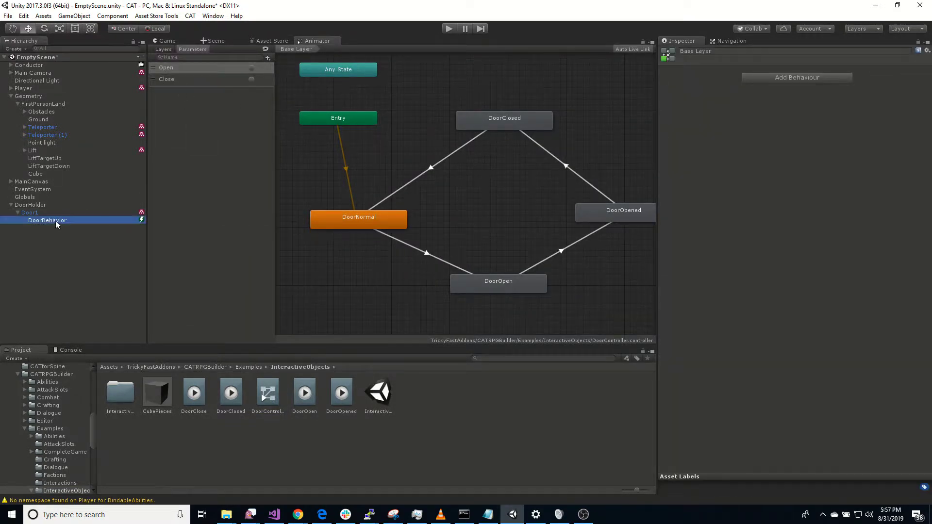
{"action": "left_click", "coordinate": [812, 288]}
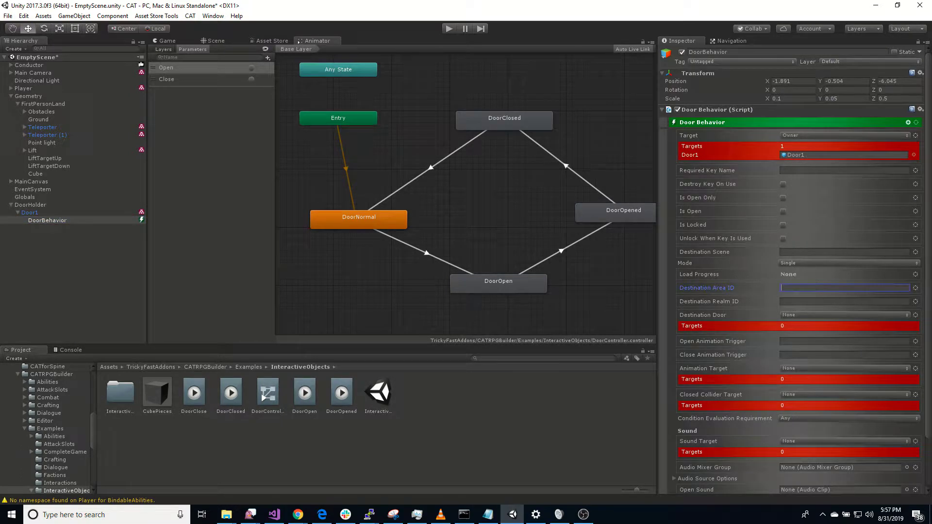
{"action": "left_click", "coordinate": [806, 341]}
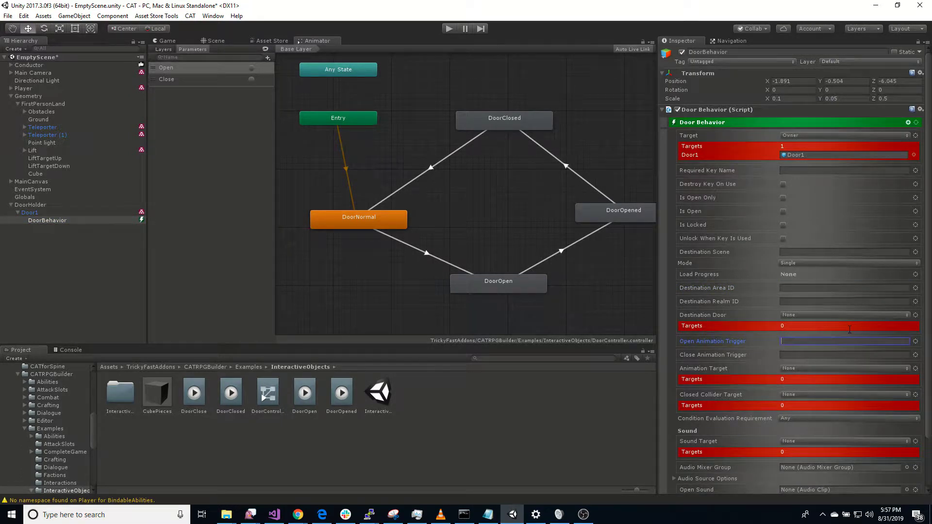
{"action": "key", "text": "Tab"}
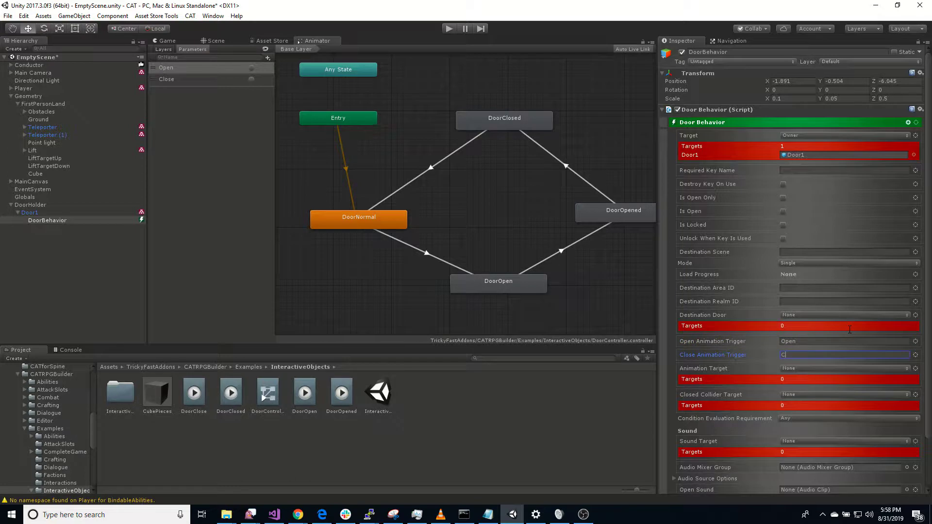
{"action": "key", "text": "BackSpace"}
{"action": "key", "text": "BackSpace"}
{"action": "type", "text": "lose"}
Set DoorBehavior's Animation Target to Owner and return to the Scene view
{"action": "left_click", "coordinate": [802, 368]}
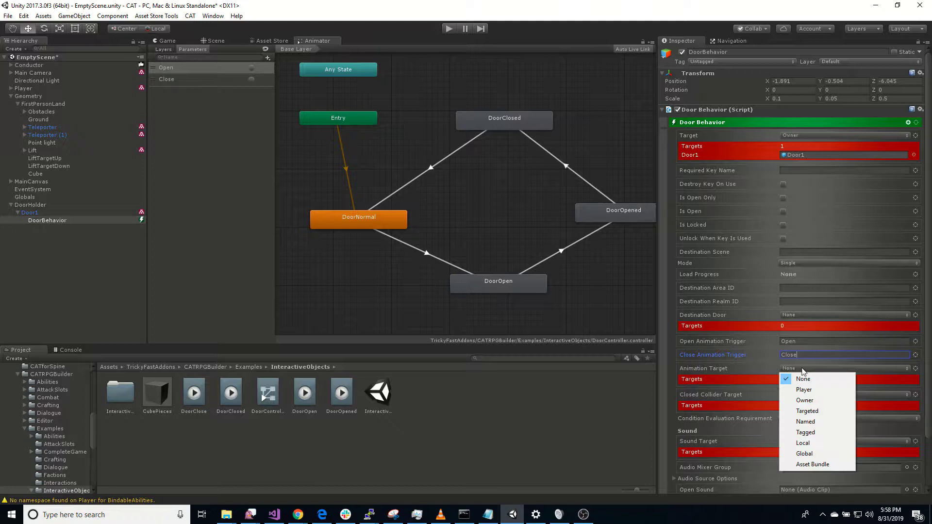
{"action": "left_click", "coordinate": [820, 401]}
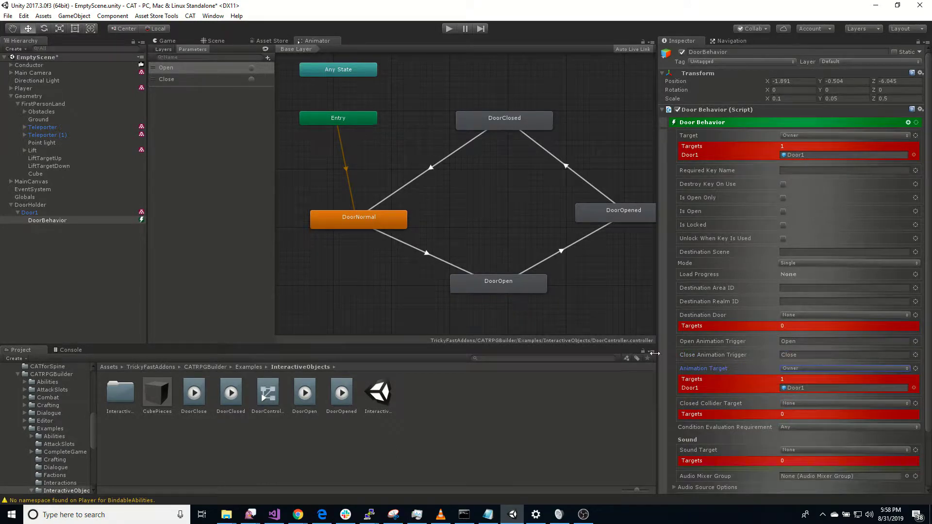
{"action": "scroll", "coordinate": [672, 384], "scroll_direction": "down", "scroll_amount": 1}
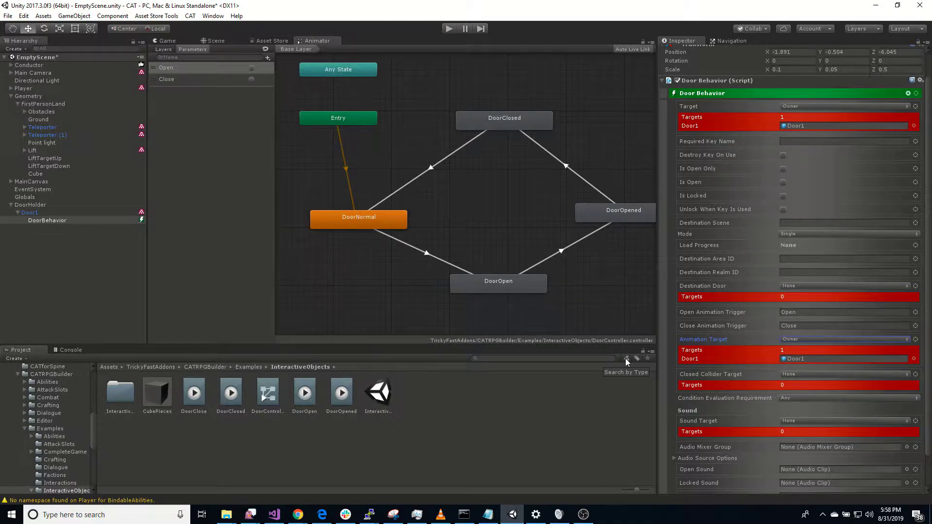
{"action": "scroll", "coordinate": [758, 383], "scroll_direction": "down", "scroll_amount": 2}
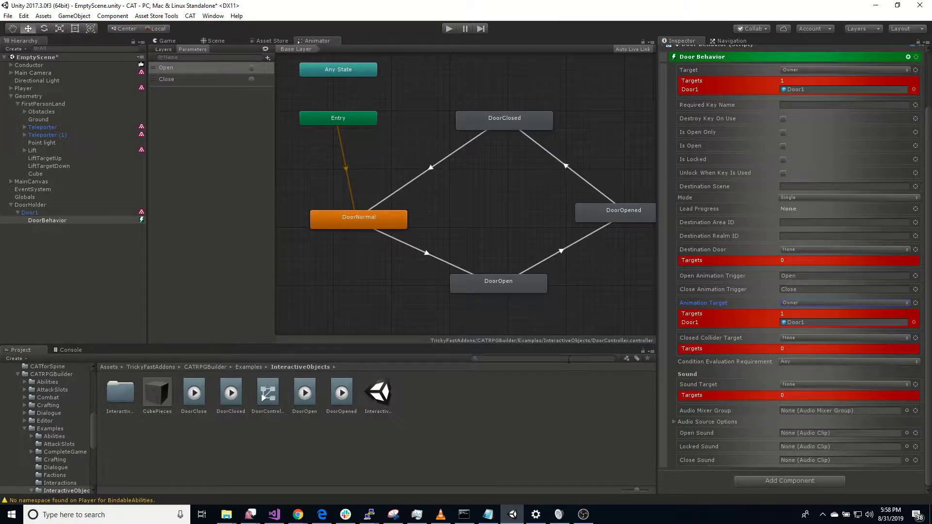
{"action": "left_click", "coordinate": [213, 41]}
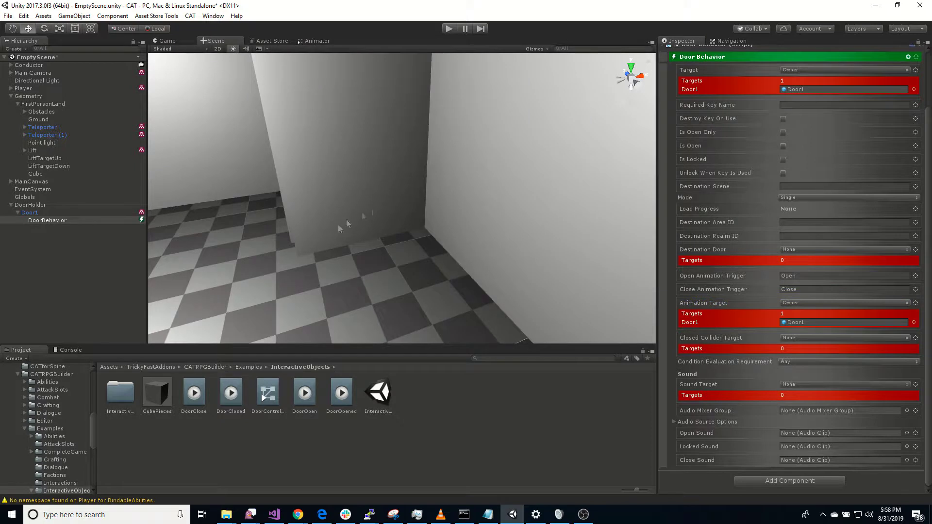
Add an Interaction Manager component to Door1
{"action": "right_click_drag", "start_coordinate": [276, 258], "coordinate": [359, 232]}
{"action": "left_click", "coordinate": [45, 214]}
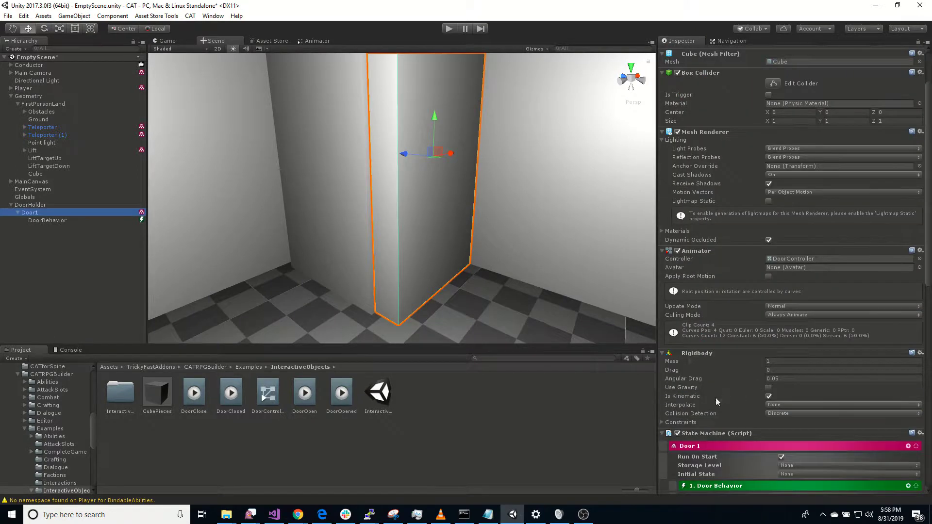
{"action": "scroll", "coordinate": [716, 397], "scroll_direction": "down", "scroll_amount": 15}
{"action": "left_click", "coordinate": [781, 480]}
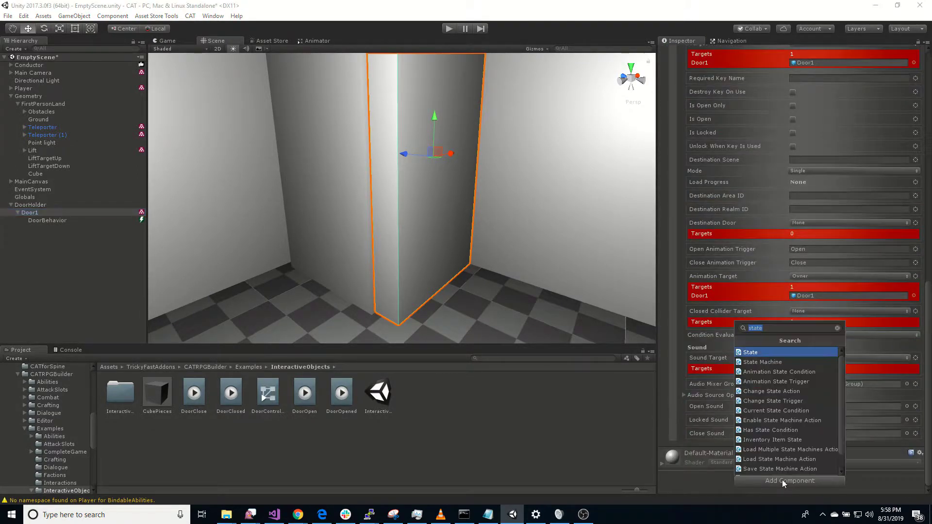
{"action": "type", "text": "interac"}
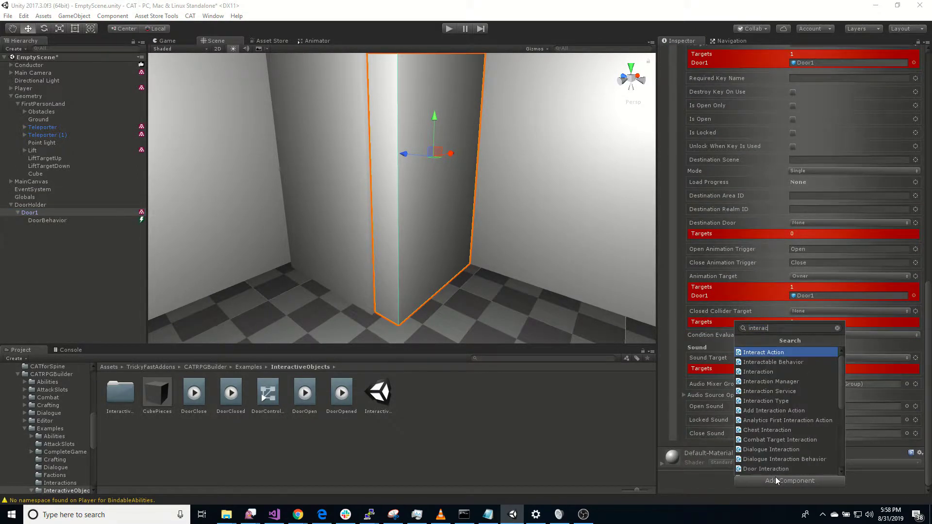
{"action": "key", "text": "Down"}
{"action": "key", "text": "Down"}
{"action": "key", "text": "Down"}
{"action": "key", "text": "Return"}
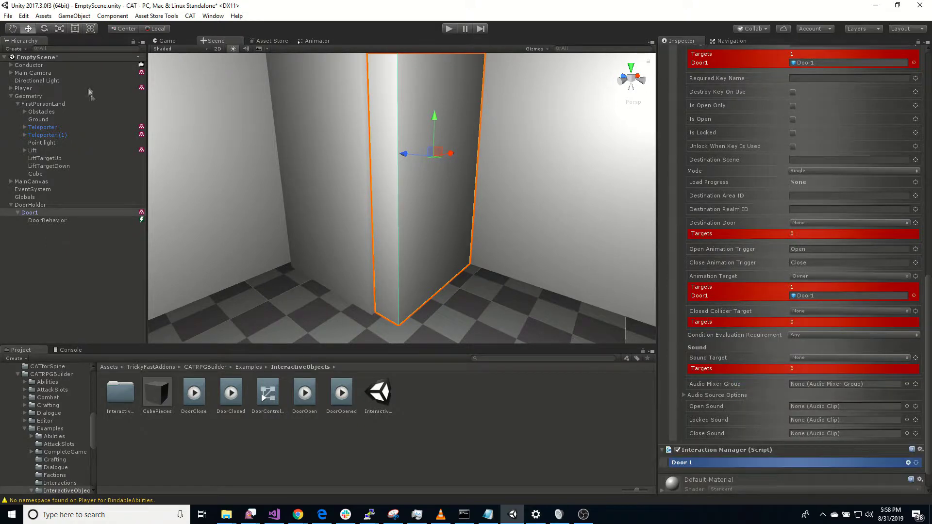
Create an Interaction Service for the scene under Conductor
{"action": "left_click", "coordinate": [190, 17]}
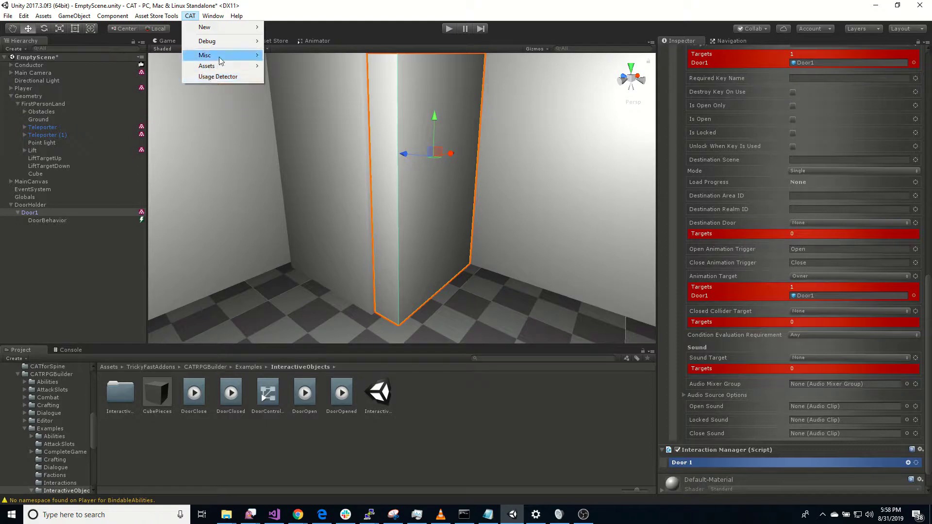
{"action": "mouse_move", "coordinate": [223, 28]}
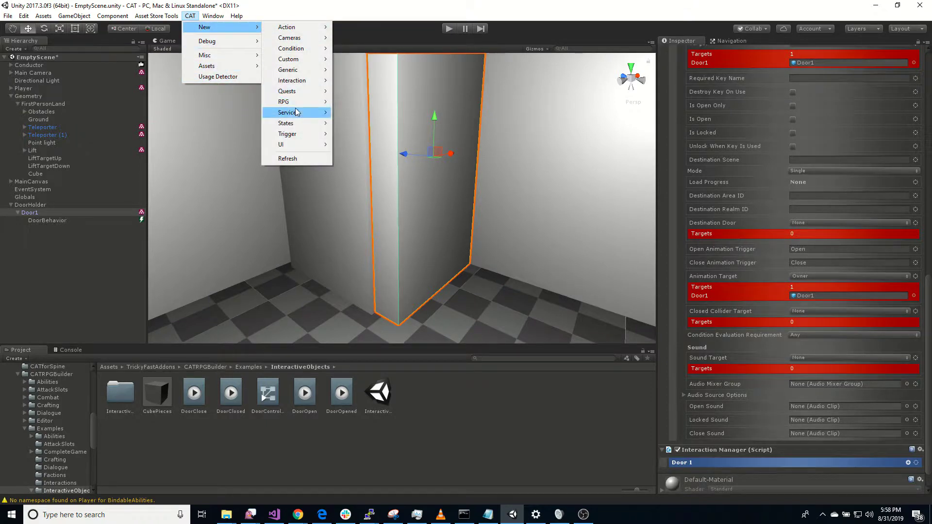
{"action": "mouse_move", "coordinate": [297, 112]}
{"action": "left_click", "coordinate": [412, 214]}
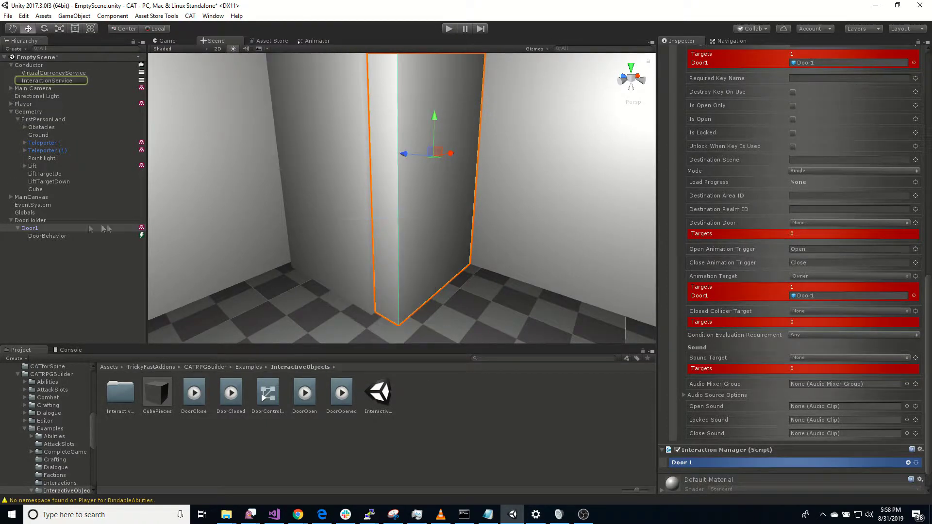
Set the Interaction Manager's Max Mouse Interact Distance to 50 and disable showing the interaction selection prefab
{"action": "scroll", "coordinate": [725, 388], "scroll_direction": "down", "scroll_amount": 1}
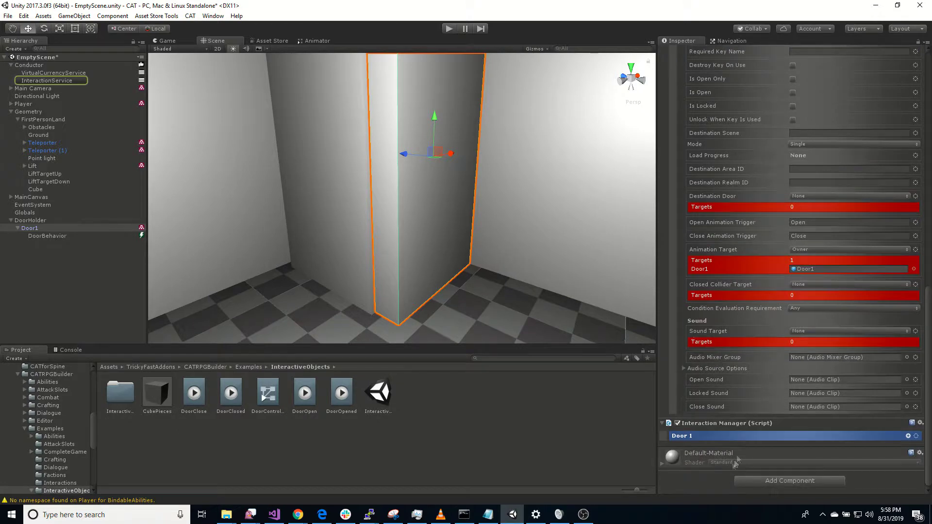
{"action": "left_click", "coordinate": [747, 436]}
{"action": "scroll", "coordinate": [775, 453], "scroll_direction": "down", "scroll_amount": 3}
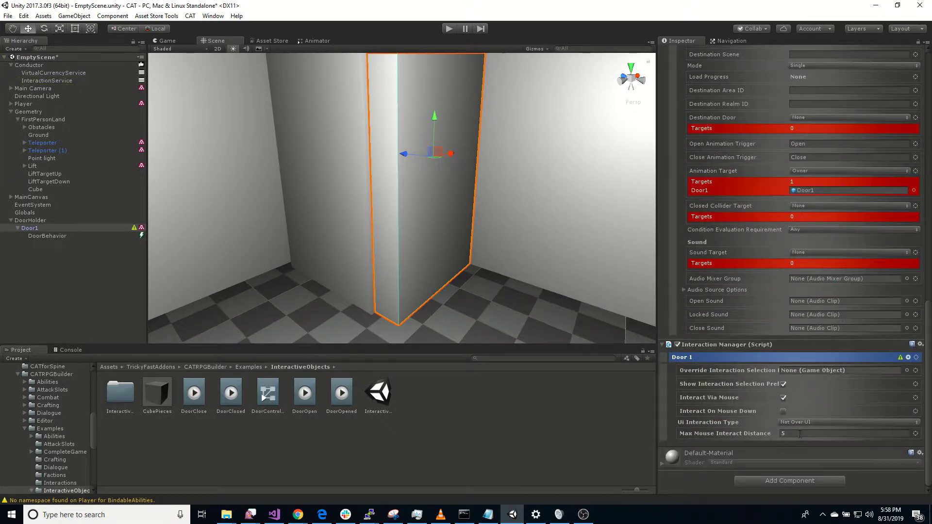
{"action": "left_click", "coordinate": [799, 434]}
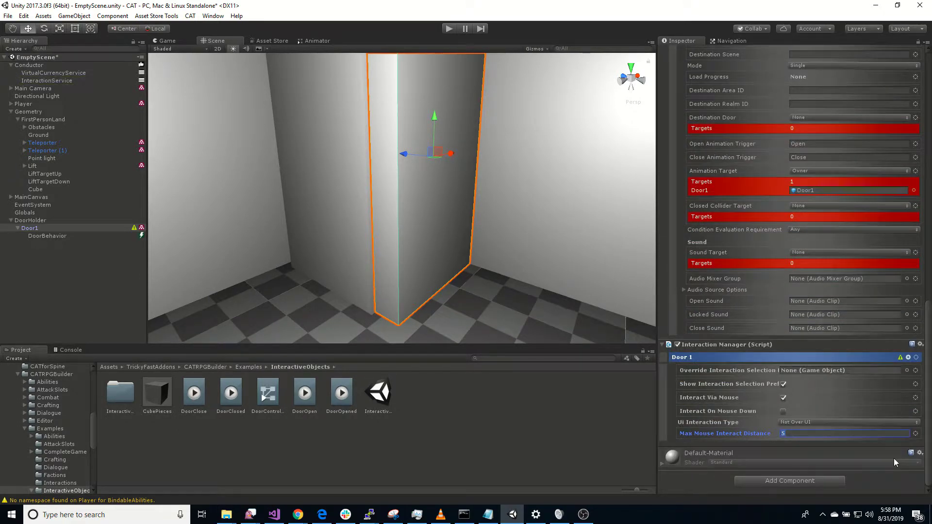
{"action": "type", "text": "50"}
{"action": "left_click", "coordinate": [784, 384]}
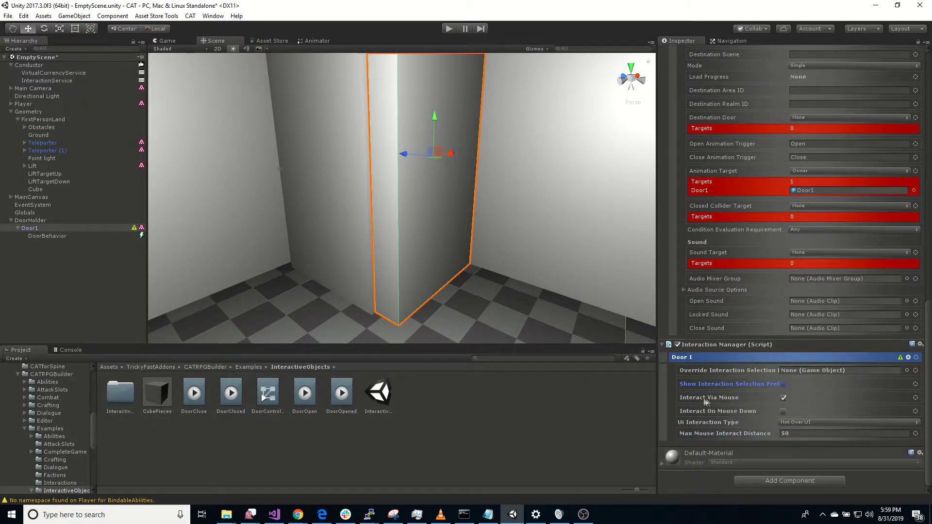
Add a Door Interaction as a child of Door1 and open its settings for review
{"action": "right_click", "coordinate": [91, 229]}
{"action": "mouse_move", "coordinate": [140, 331]}
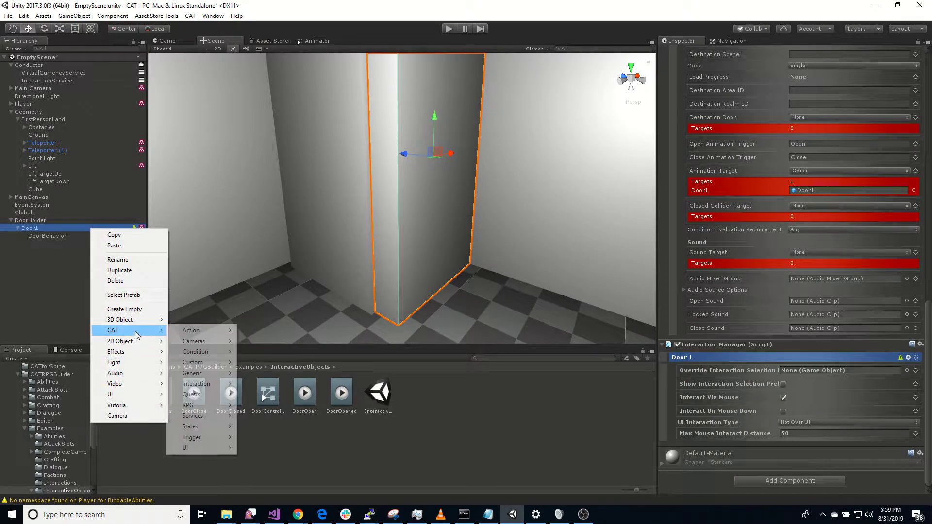
{"action": "mouse_move", "coordinate": [196, 385]}
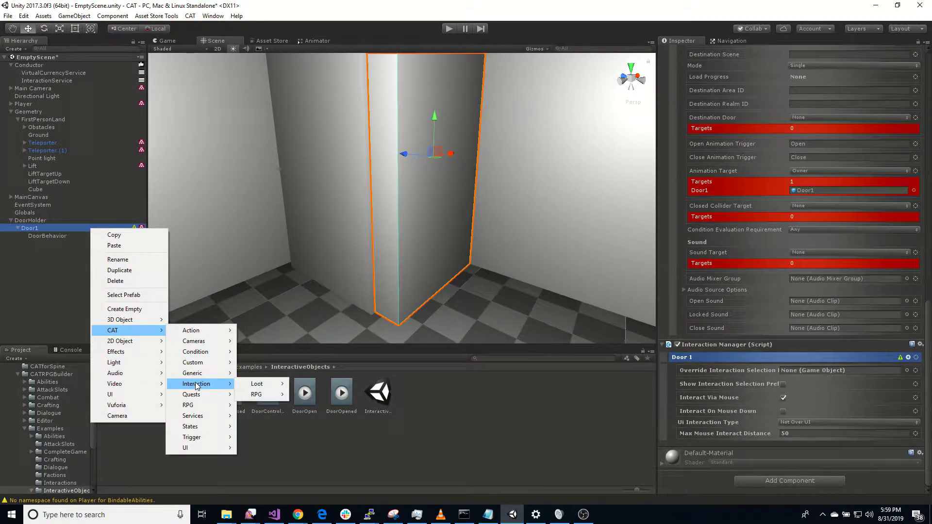
{"action": "mouse_move", "coordinate": [257, 394]}
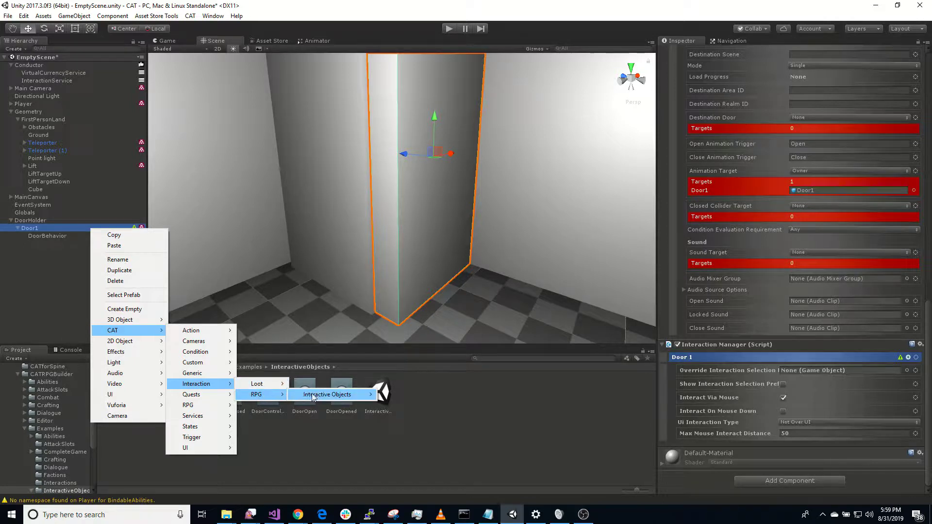
{"action": "mouse_move", "coordinate": [312, 397]}
{"action": "left_click", "coordinate": [425, 408]}
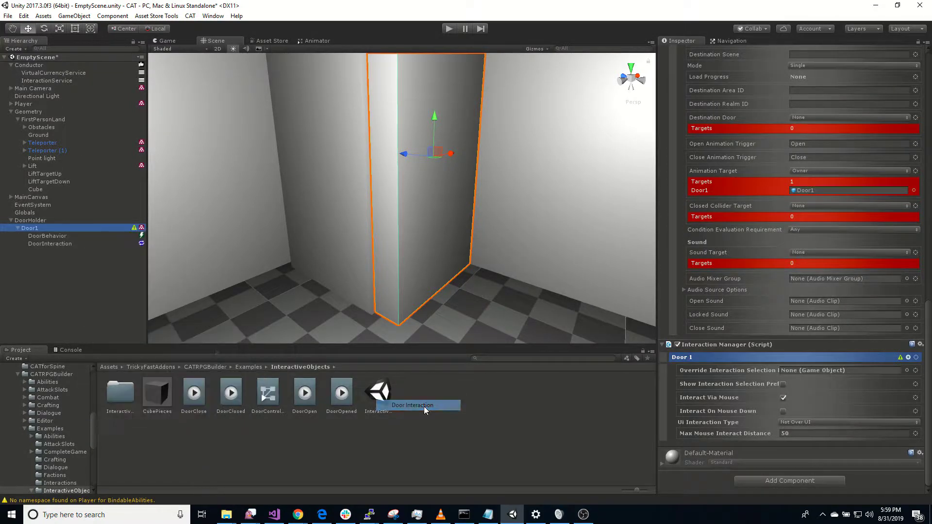
{"action": "left_click", "coordinate": [54, 243]}
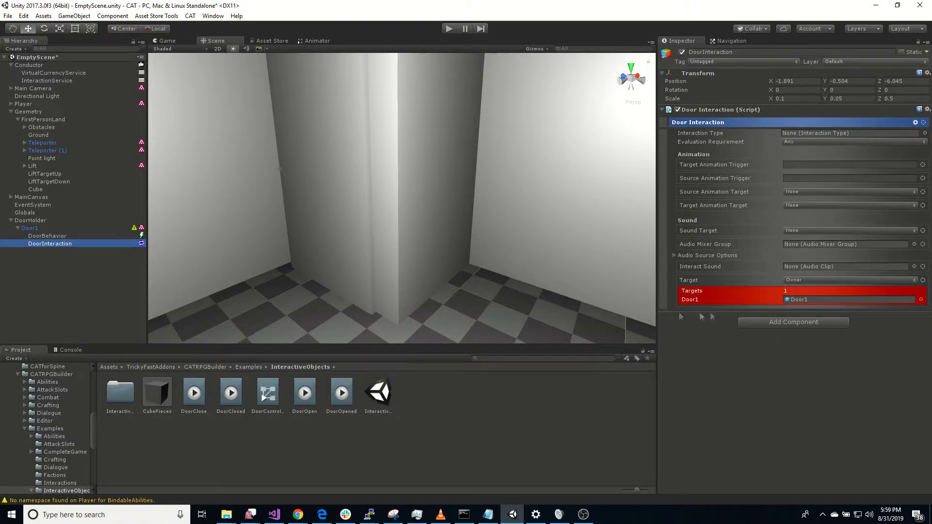
Play the scene, walk up to the door, interact with it to open it, and move on toward the teleporter
{"action": "left_click", "coordinate": [72, 266]}
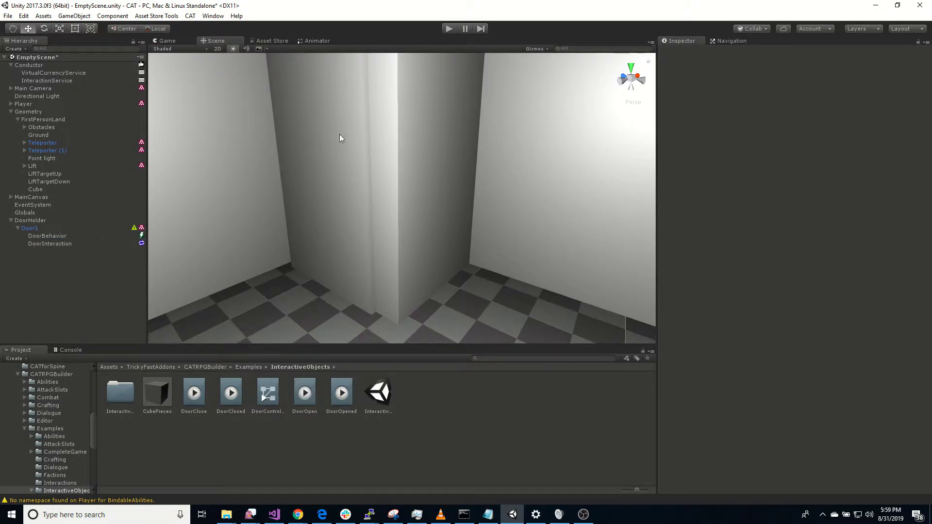
{"action": "left_click", "coordinate": [450, 29]}
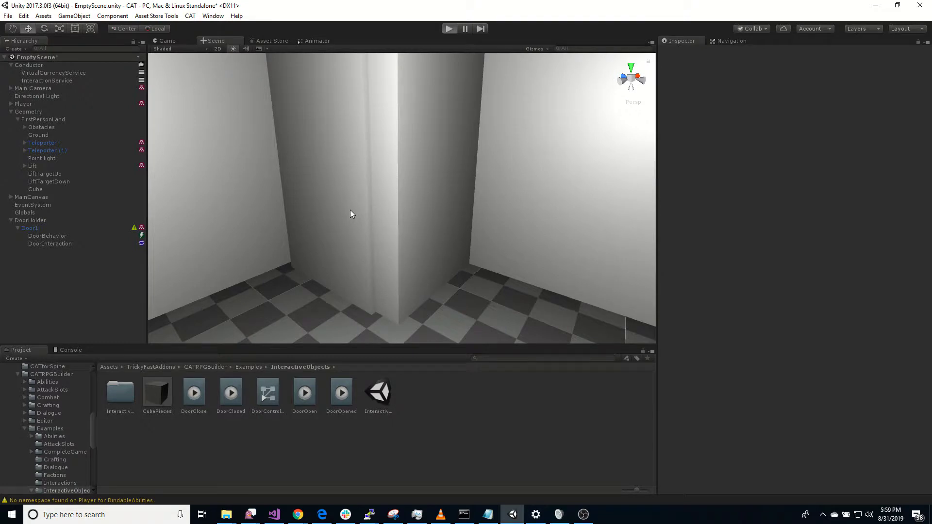
{"action": "key", "text": "w"}
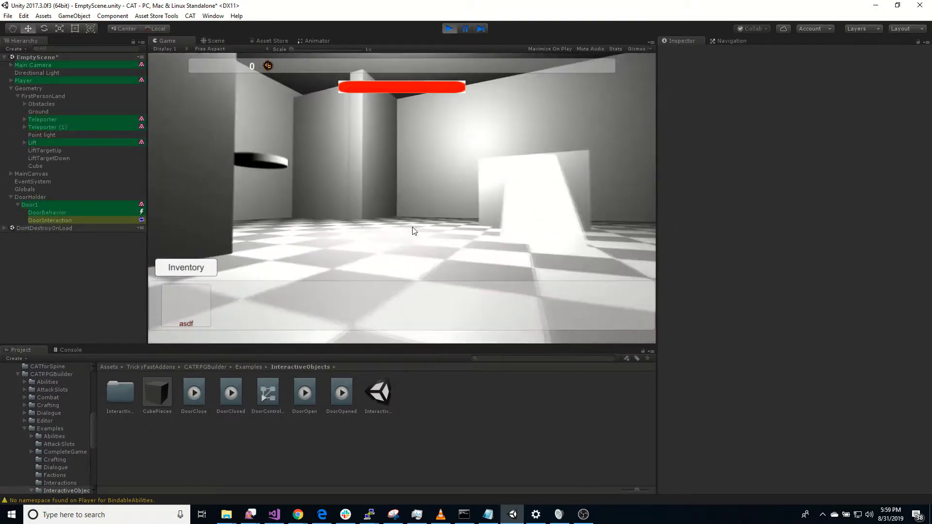
{"action": "key", "text": "w"}
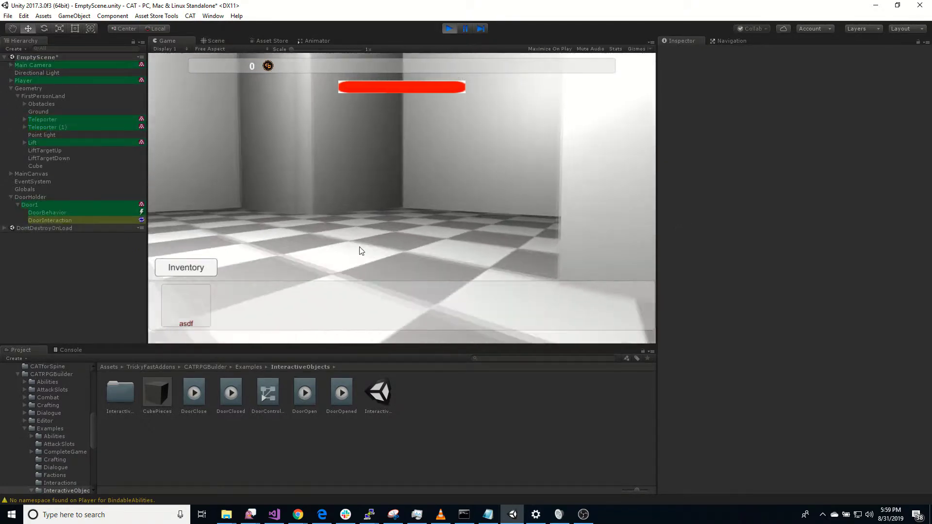
{"action": "left_click", "coordinate": [301, 187]}
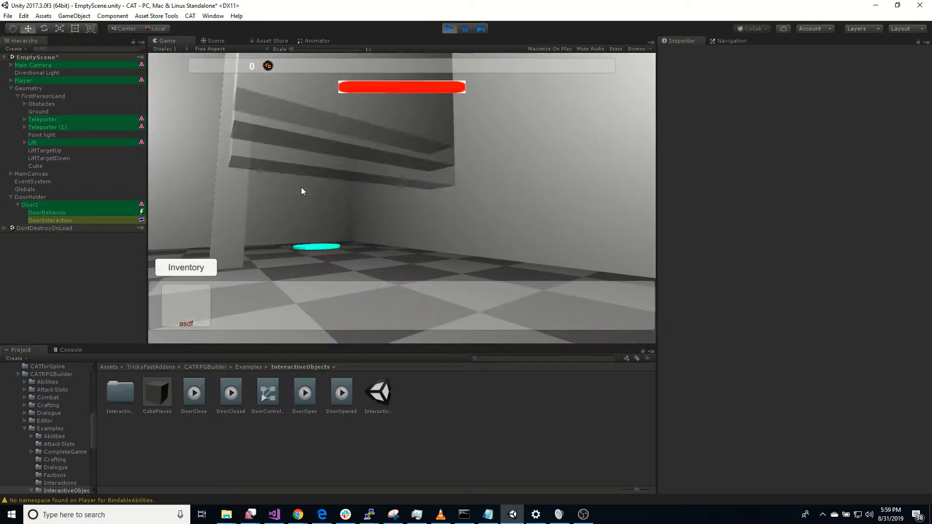
{"action": "right_click_drag", "start_coordinate": [351, 252], "coordinate": [319, 279]}
{"action": "key", "text": "w"}
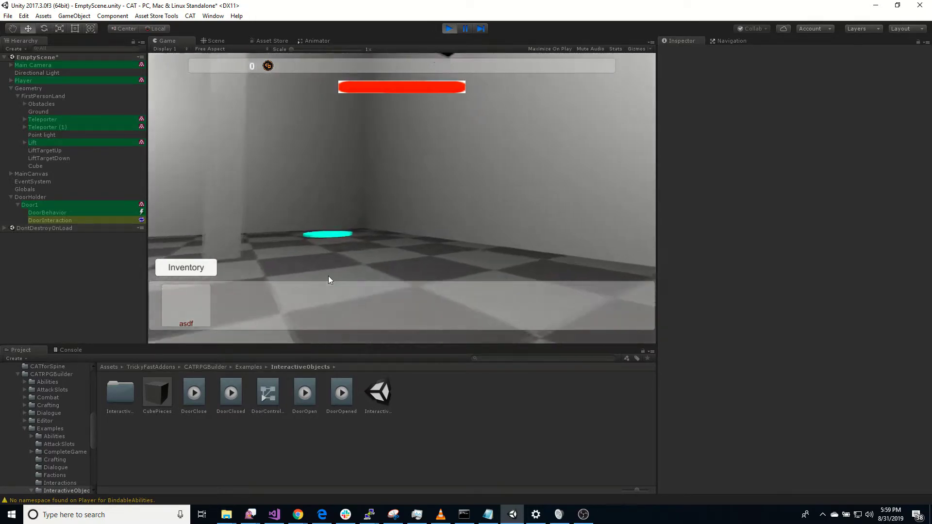
{"action": "key", "text": "w"}
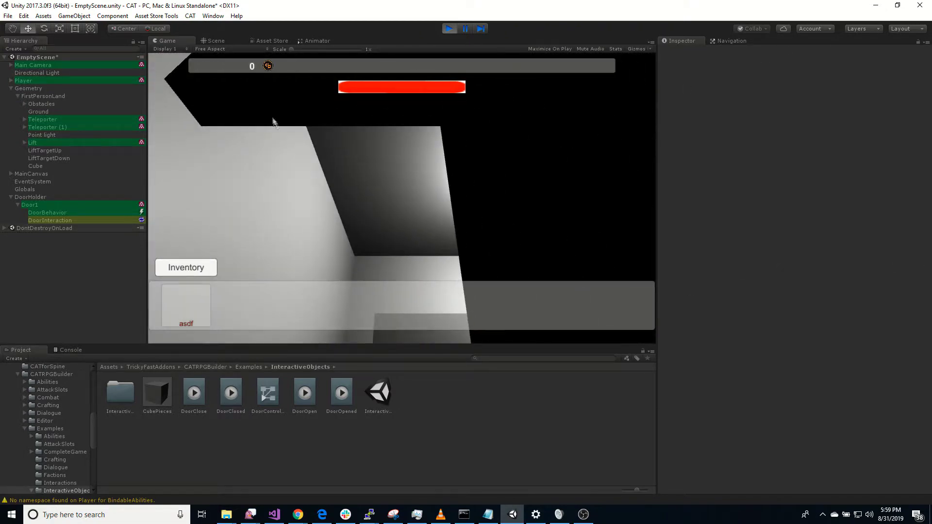
Return to the door through the teleporter, test interacting with it again, and stop playing the scene
{"action": "right_click_drag", "start_coordinate": [273, 119], "coordinate": [129, 353]}
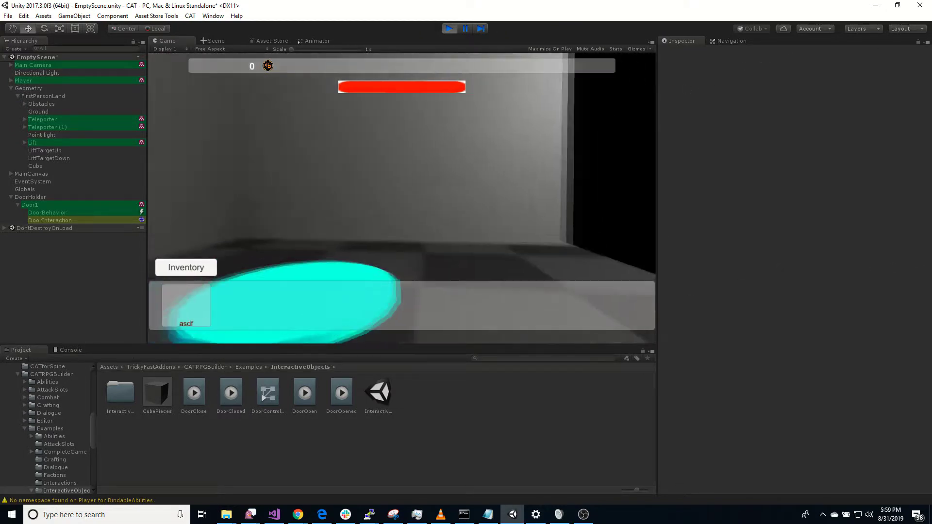
{"action": "key", "text": "s"}
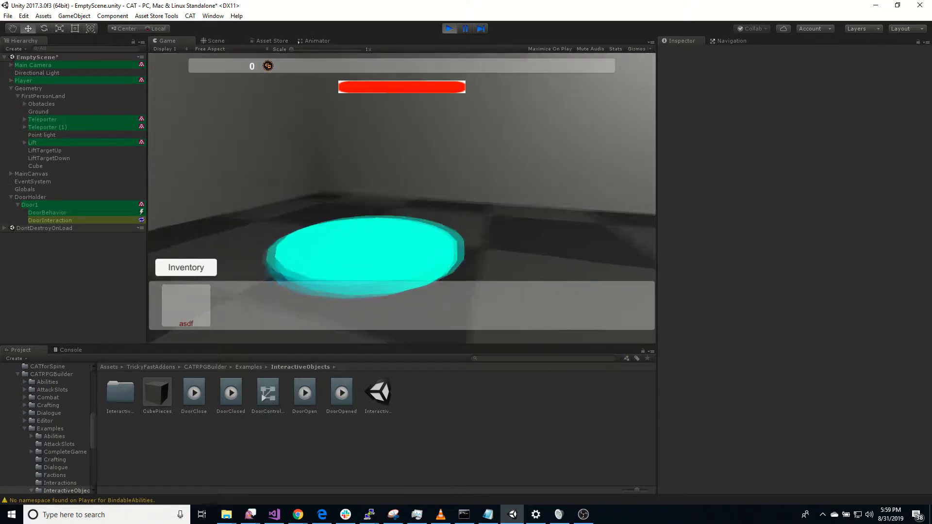
{"action": "key", "text": "w"}
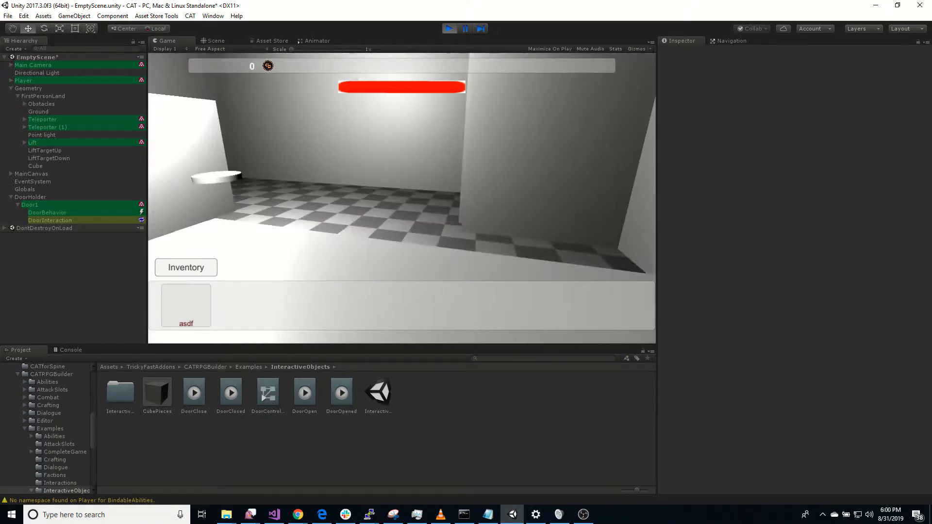
{"action": "key", "text": "w"}
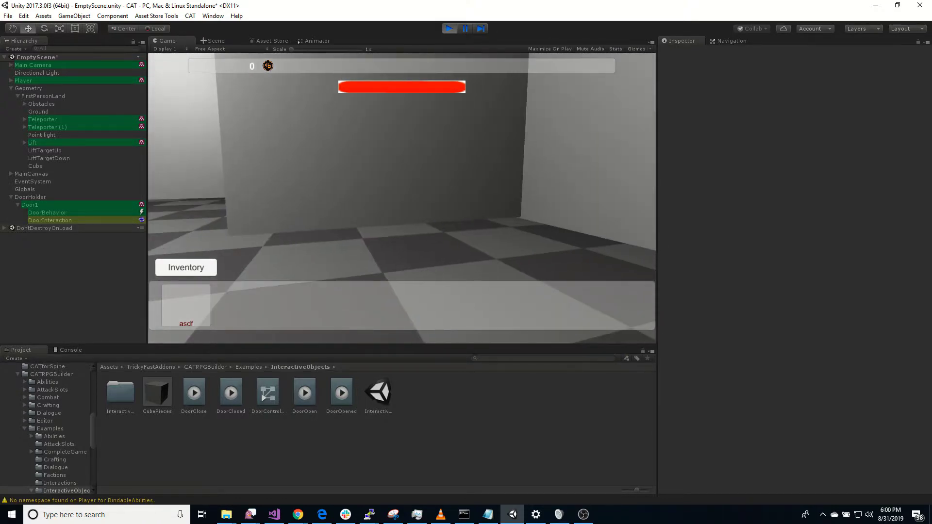
{"action": "left_click", "coordinate": [359, 182]}
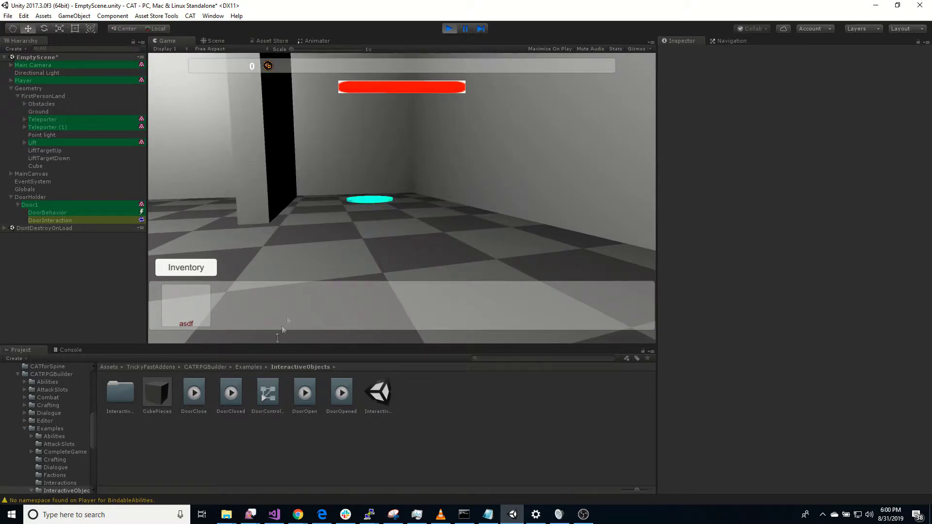
{"action": "right_click_drag", "start_coordinate": [283, 326], "coordinate": [406, 92]}
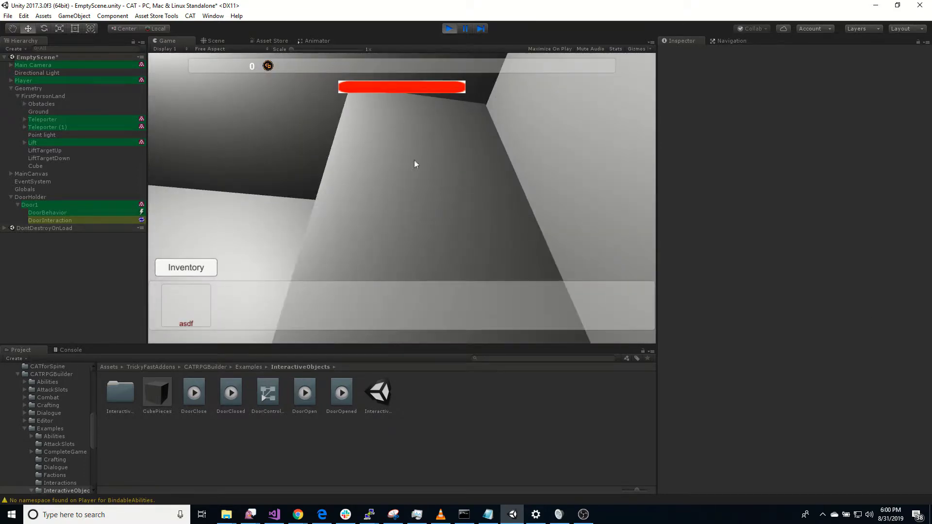
{"action": "left_click", "coordinate": [449, 28]}
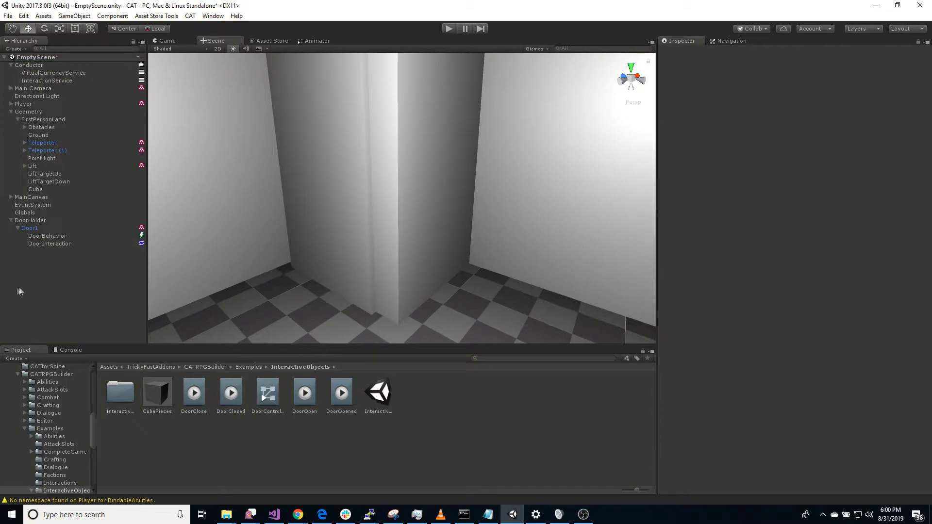
Enable Is Open Only on DoorBehavior and play the scene to test opening the door
{"action": "left_click", "coordinate": [57, 237]}
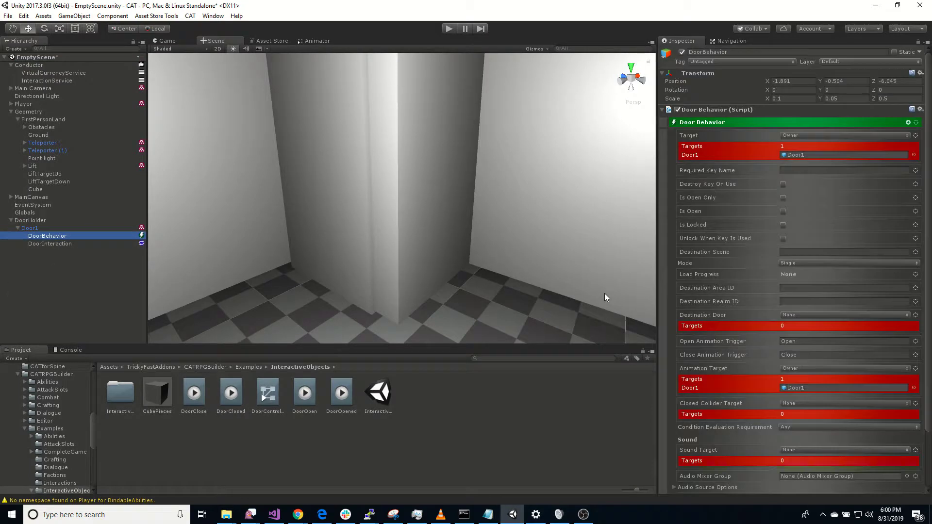
{"action": "left_click", "coordinate": [783, 197]}
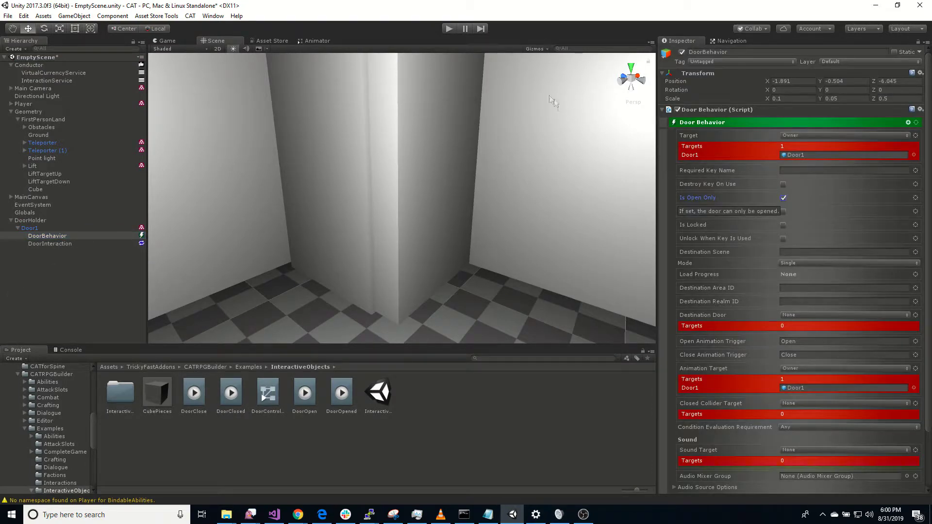
{"action": "left_click", "coordinate": [449, 28]}
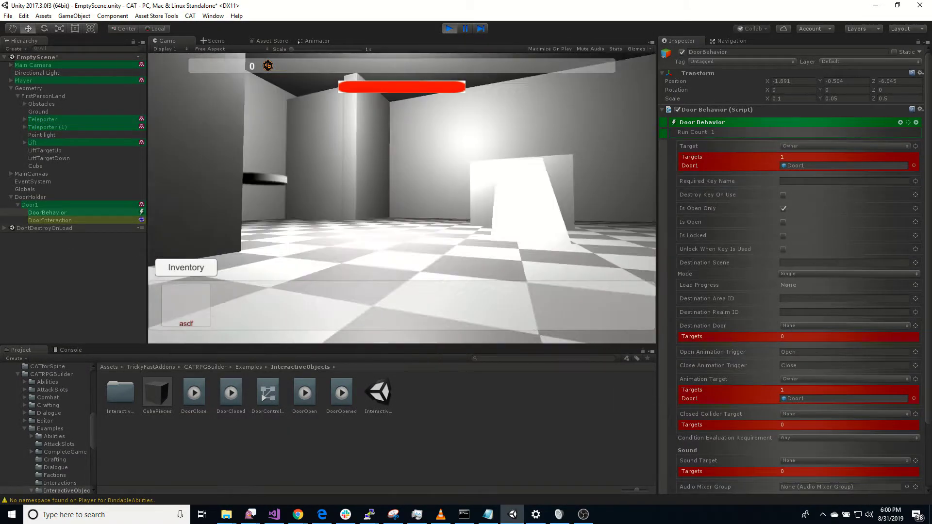
{"action": "key", "text": "w"}
{"action": "key", "text": "w"}
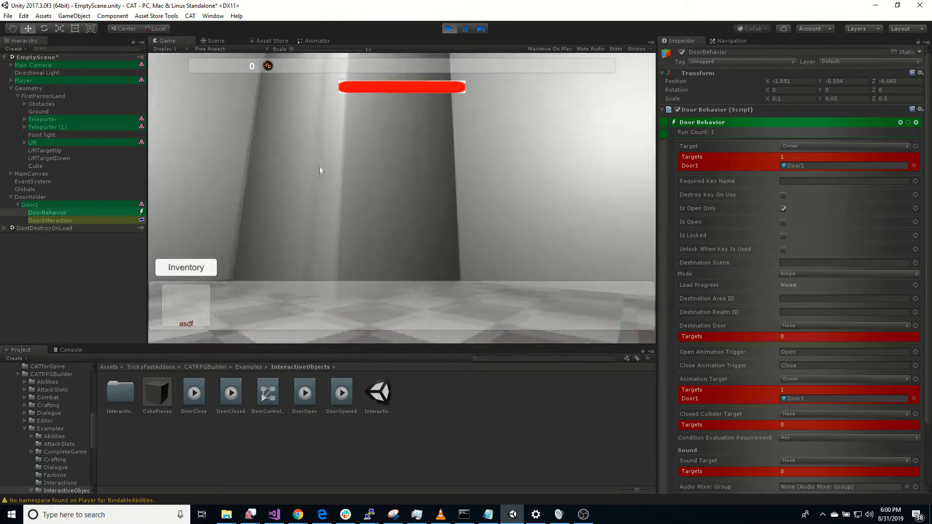
{"action": "left_click", "coordinate": [354, 178]}
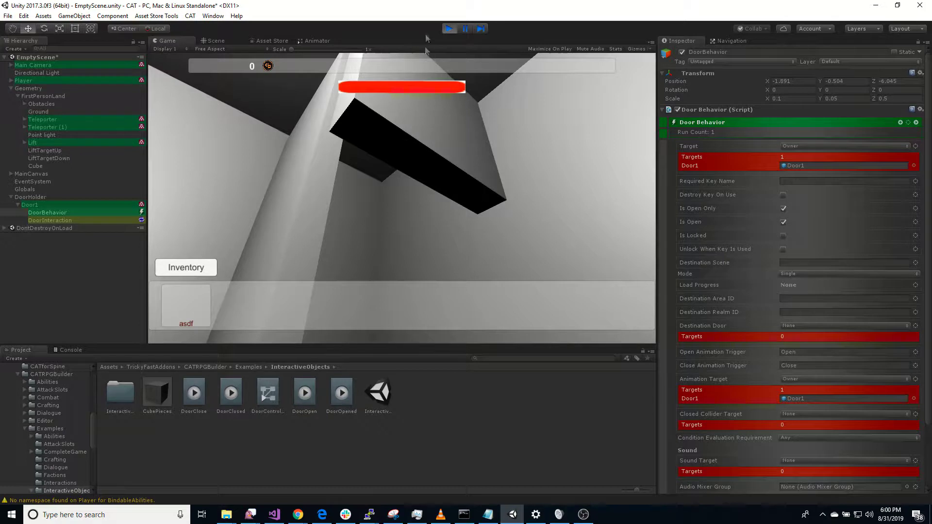
Stop playing the scene and disable Is Open Only on DoorBehavior
{"action": "left_click", "coordinate": [454, 28]}
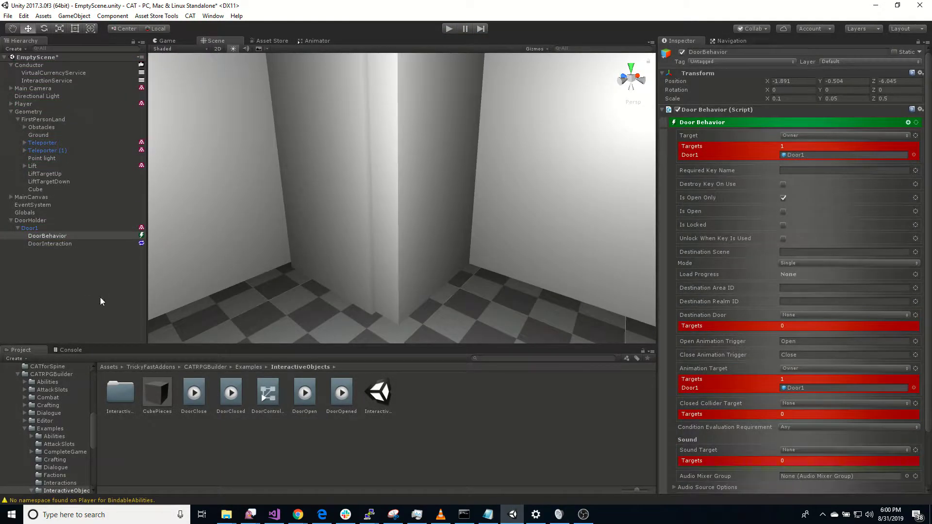
{"action": "left_click", "coordinate": [783, 198]}
Add an Inventory Service to the scene's Conductor
{"action": "right_click_drag", "start_coordinate": [433, 310], "coordinate": [506, 306]}
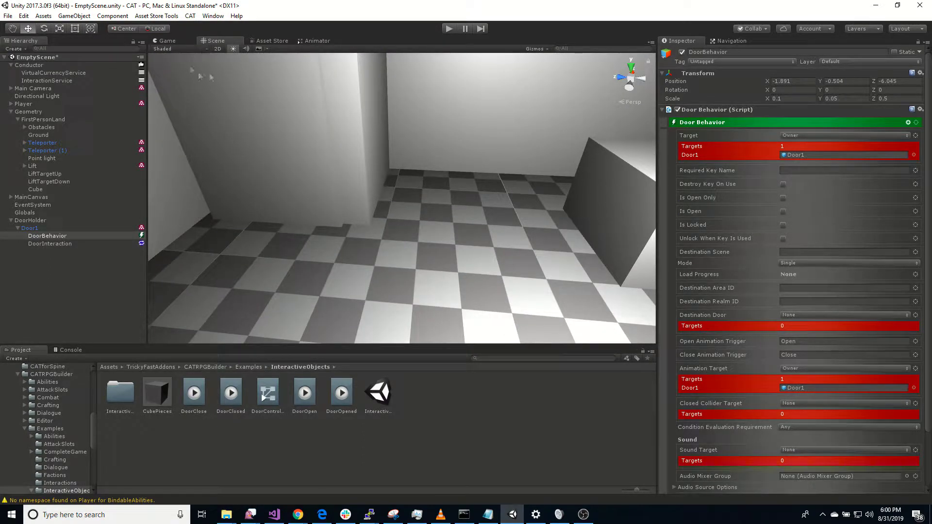
{"action": "left_click", "coordinate": [212, 16]}
{"action": "mouse_move", "coordinate": [194, 20]}
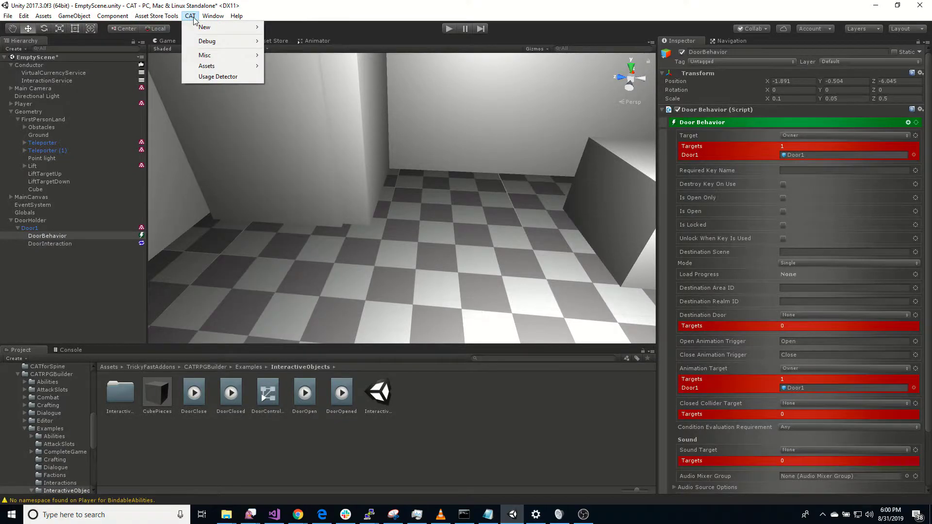
{"action": "mouse_move", "coordinate": [219, 28]}
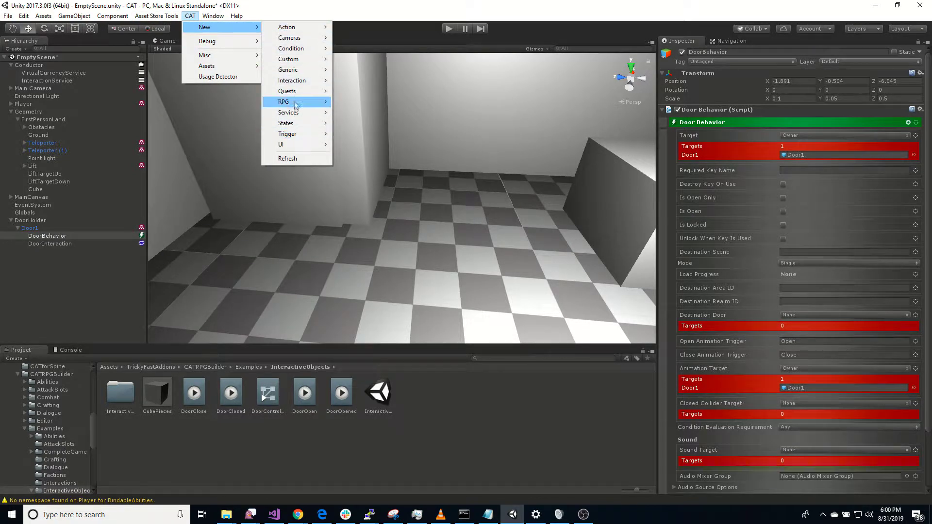
{"action": "mouse_move", "coordinate": [303, 113]}
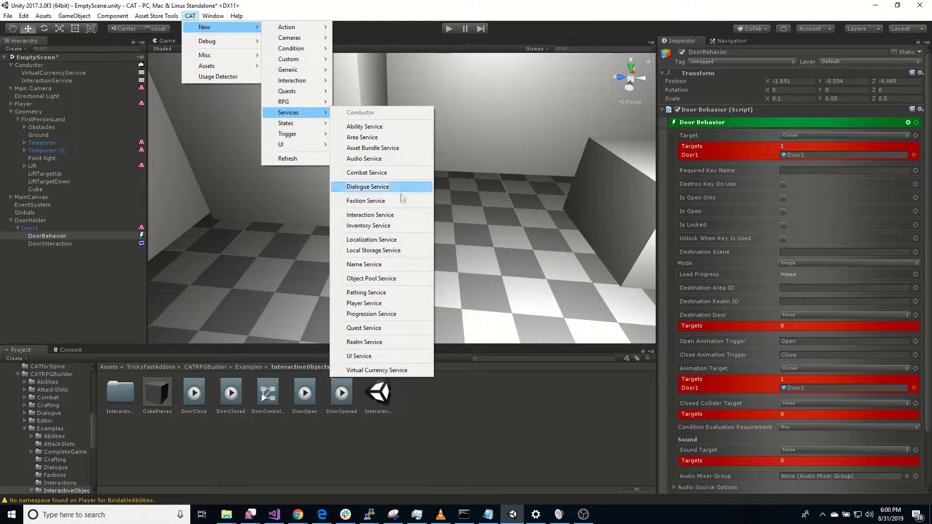
{"action": "left_click", "coordinate": [383, 226]}
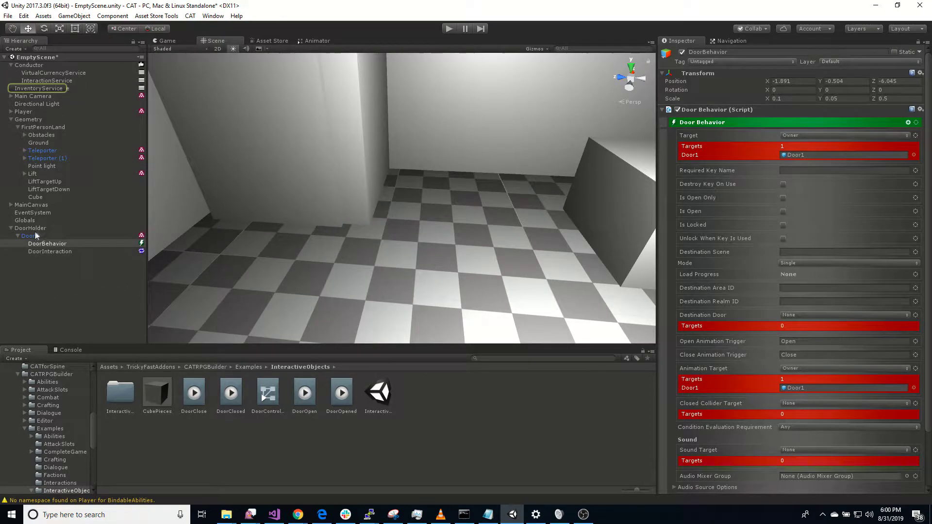
Add an Inventory Manager component to the Player object
{"action": "left_click", "coordinate": [34, 112]}
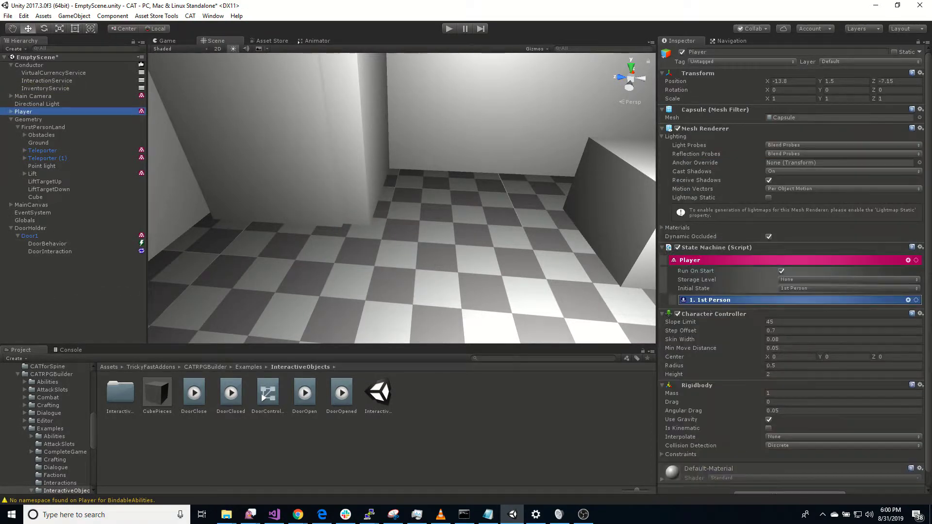
{"action": "scroll", "coordinate": [756, 380], "scroll_direction": "down", "scroll_amount": 1}
{"action": "left_click", "coordinate": [787, 479]}
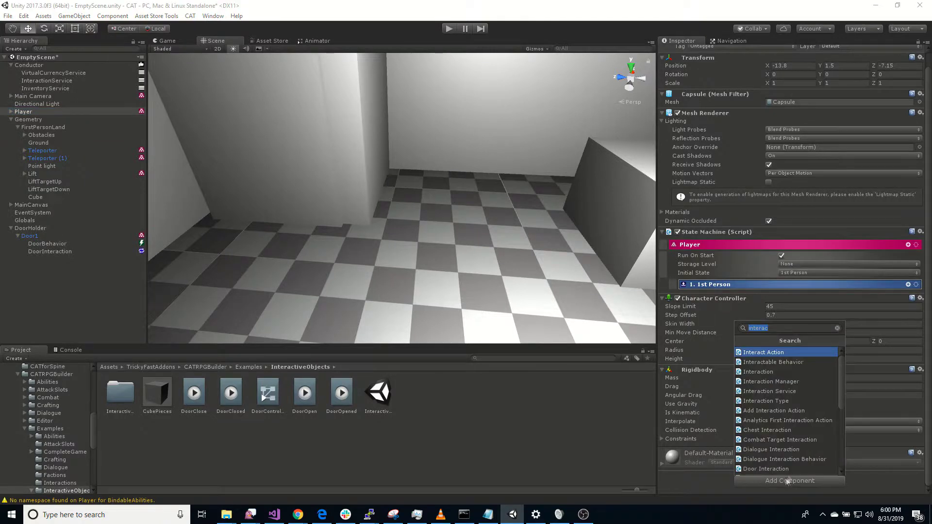
{"action": "type", "text": "invento"}
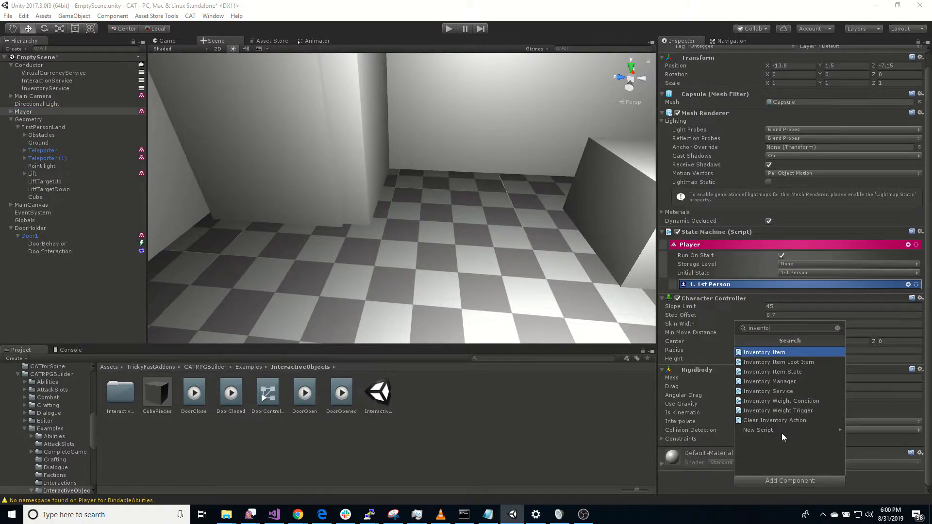
{"action": "key", "text": "Down"}
{"action": "key", "text": "Down"}
{"action": "key", "text": "Down"}
{"action": "key", "text": "Return"}
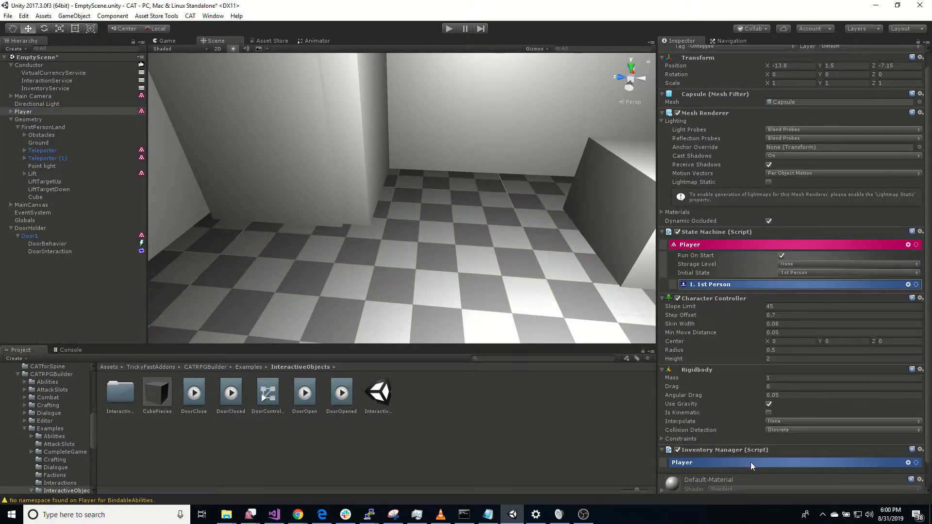
Enable Auto Expand Bag and Auto Stack Stackables on the Player's Inventory Manager
{"action": "scroll", "coordinate": [757, 442], "scroll_direction": "down", "scroll_amount": 3}
{"action": "left_click", "coordinate": [781, 409]}
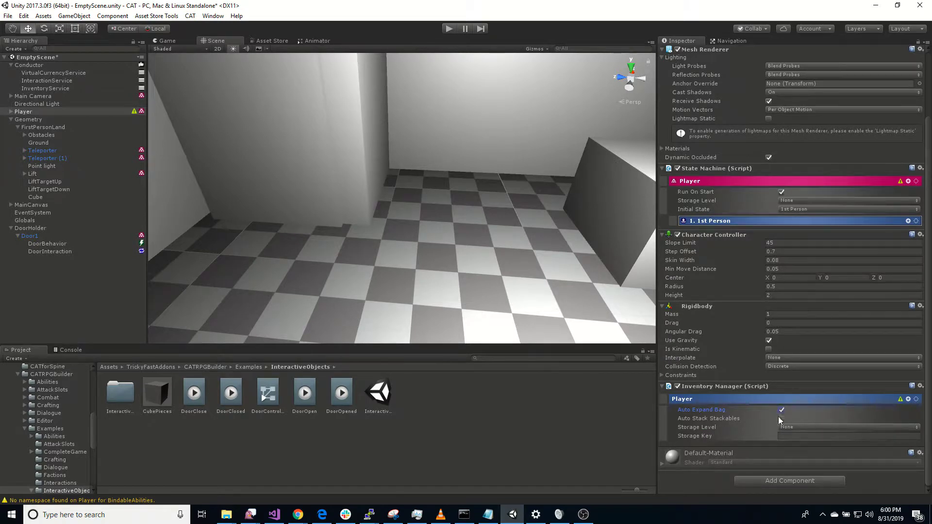
{"action": "left_click", "coordinate": [781, 418]}
Search the project for key and place the KeyPickup prefab on the floor at about X -7.10, Y 0.15, Z -4.11
{"action": "left_click", "coordinate": [60, 286]}
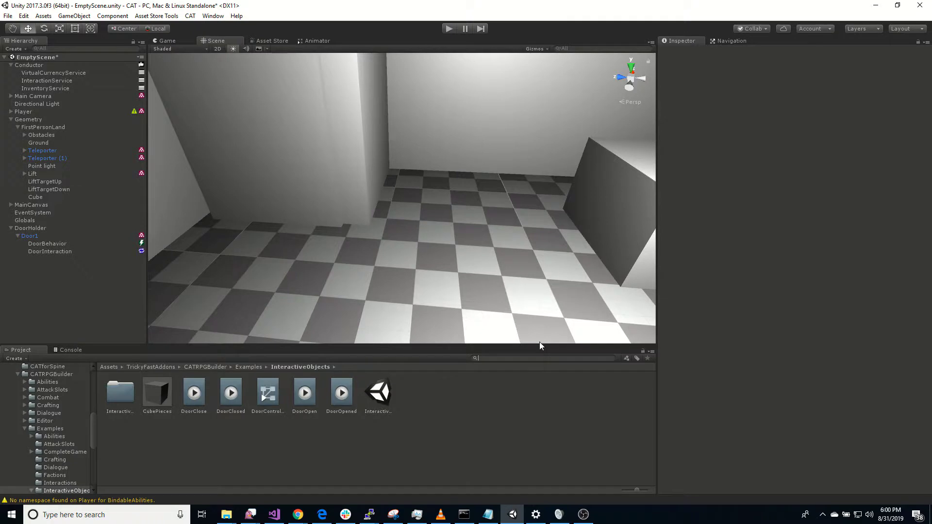
{"action": "type", "text": "key"}
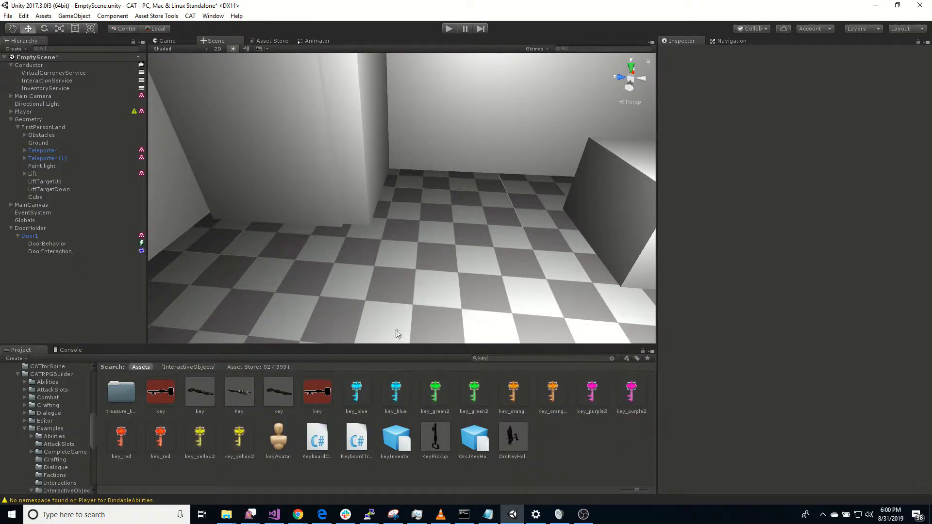
{"action": "right_click_drag", "start_coordinate": [398, 315], "coordinate": [641, 323]}
{"action": "left_click", "coordinate": [433, 449]}
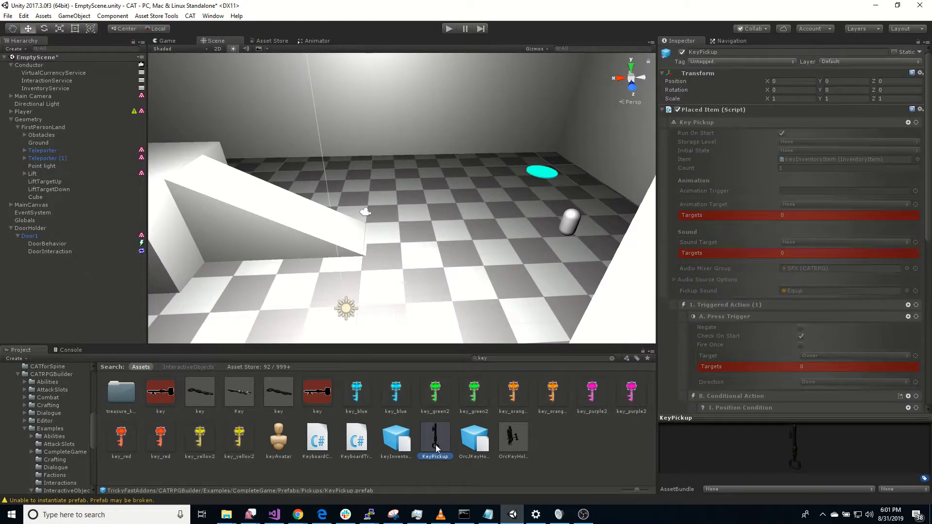
{"action": "left_click_drag", "start_coordinate": [436, 448], "coordinate": [482, 281]}
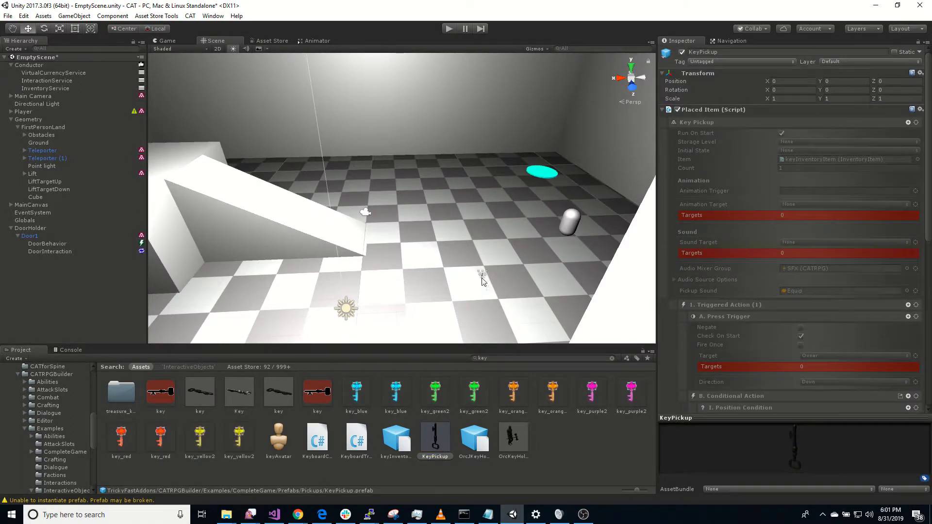
{"action": "left_click_drag", "start_coordinate": [482, 281], "coordinate": [481, 280]}
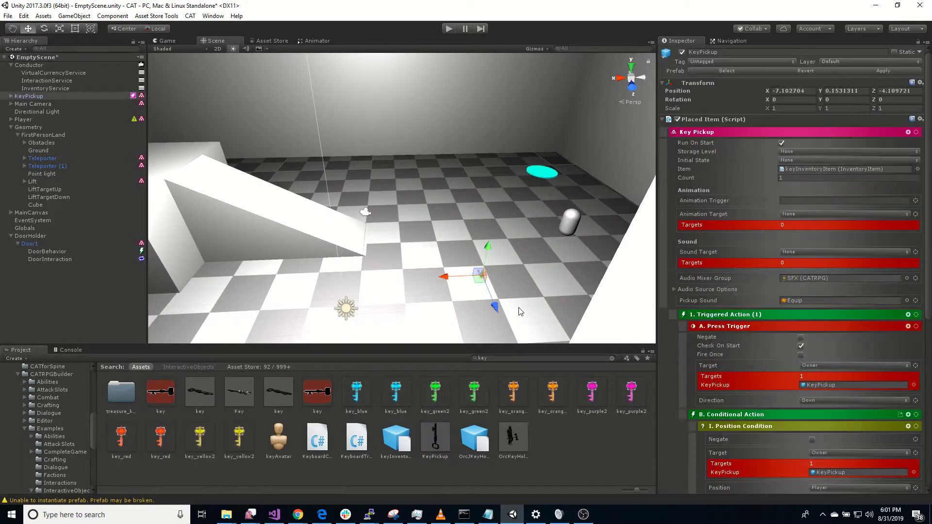
Set InventoryService's Available Items size to 1 and assign keyInventoryItem as Element 0
{"action": "left_click", "coordinate": [398, 443]}
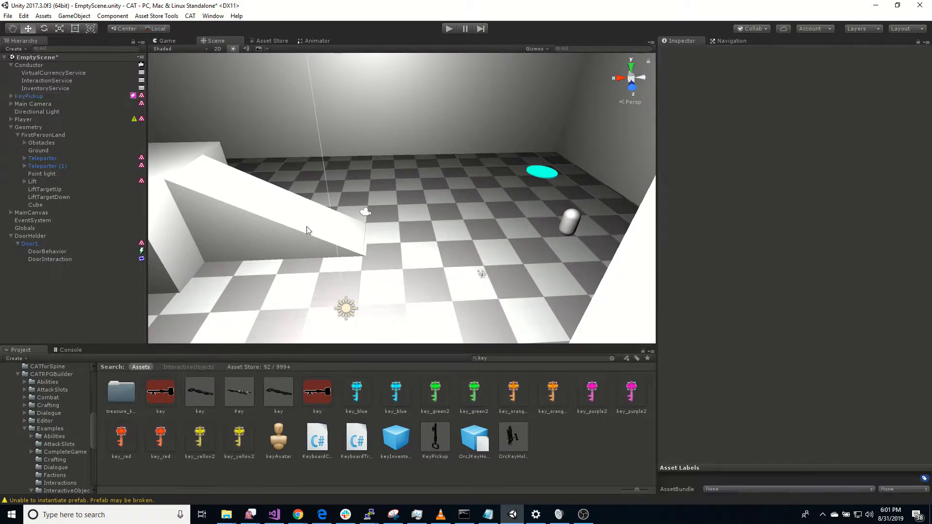
{"action": "left_click", "coordinate": [54, 87]}
{"action": "left_click", "coordinate": [794, 144]}
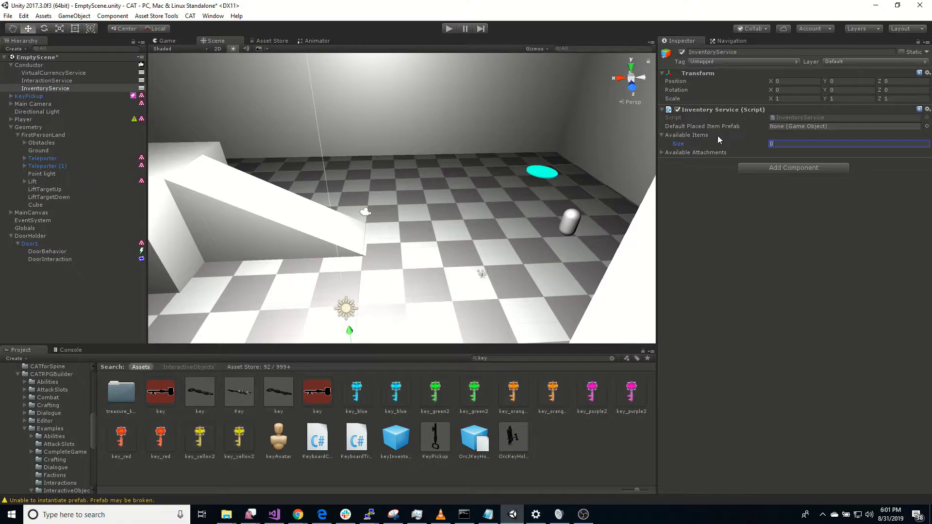
{"action": "type", "text": "10"}
{"action": "key", "text": "Delete"}
{"action": "key", "text": "Return"}
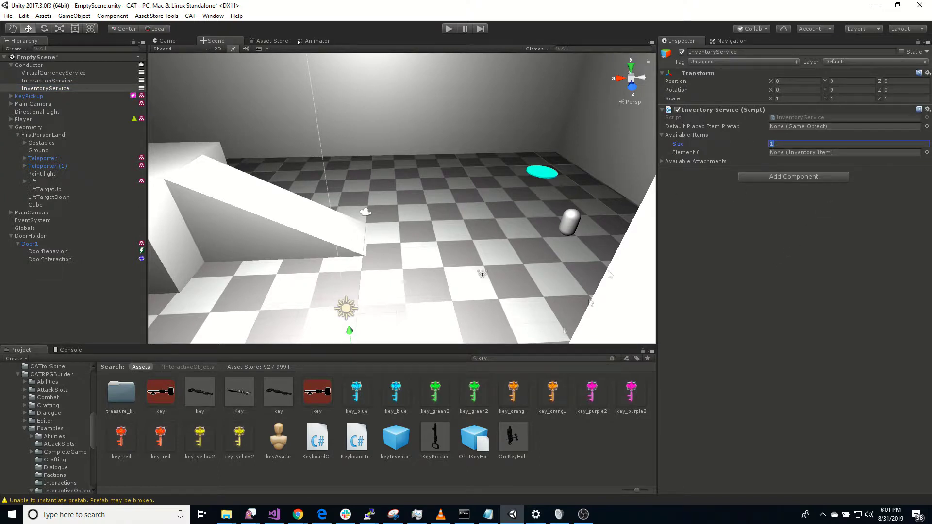
{"action": "left_click_drag", "start_coordinate": [409, 451], "coordinate": [820, 152]}
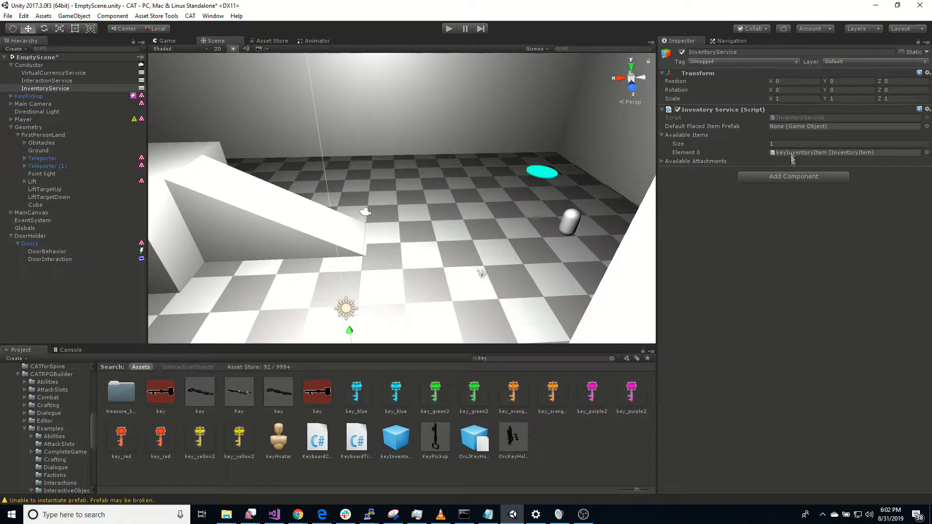
Set DoorBehavior's Required Key Name to keyInventoryItem and enable Is Locked
{"action": "right_click_drag", "start_coordinate": [536, 292], "coordinate": [310, 271]}
{"action": "right_click_drag", "start_coordinate": [391, 269], "coordinate": [350, 259]}
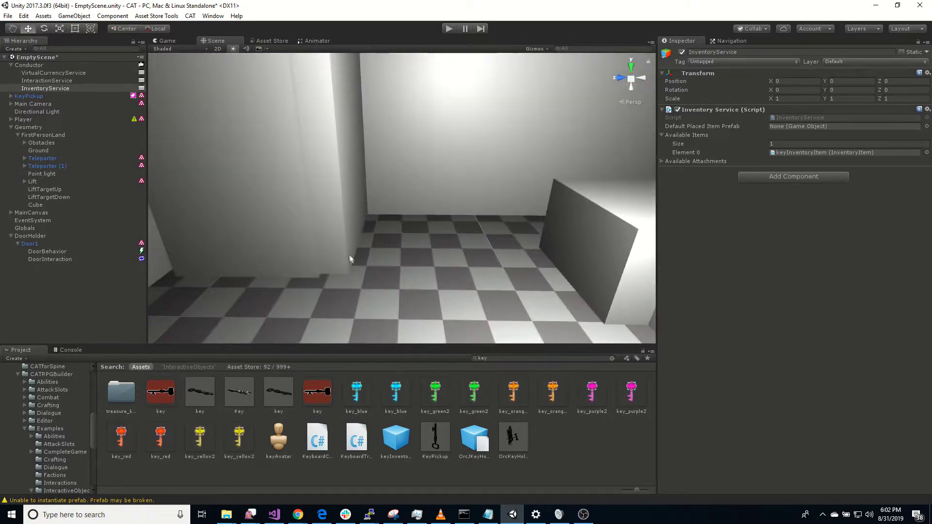
{"action": "left_click", "coordinate": [49, 251]}
{"action": "left_click", "coordinate": [852, 170]}
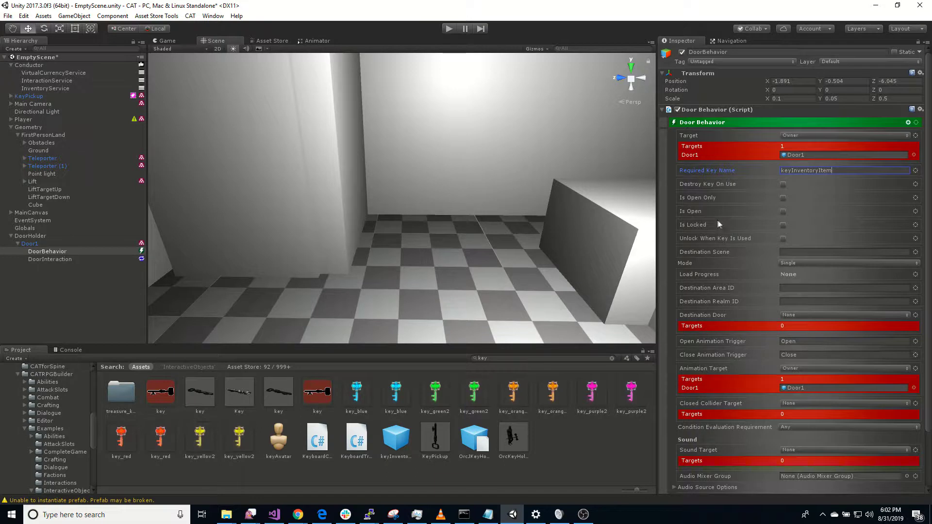
{"action": "left_click", "coordinate": [783, 225]}
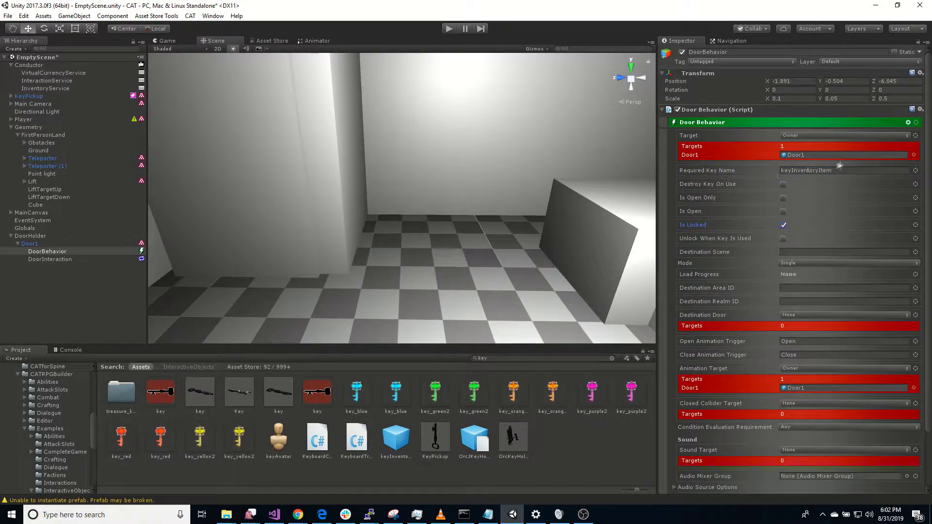
Play the scene and walk up to the locked door without the key
{"action": "left_click", "coordinate": [448, 29]}
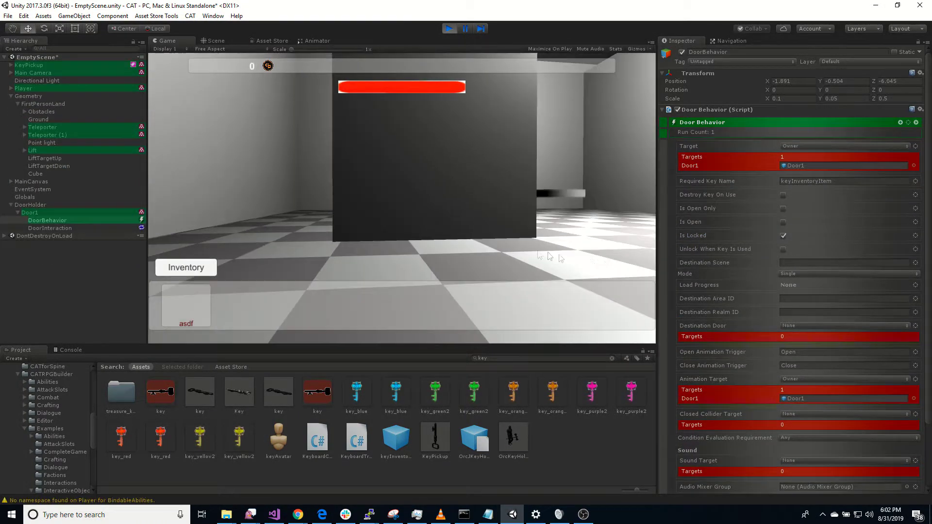
{"action": "key", "text": "w"}
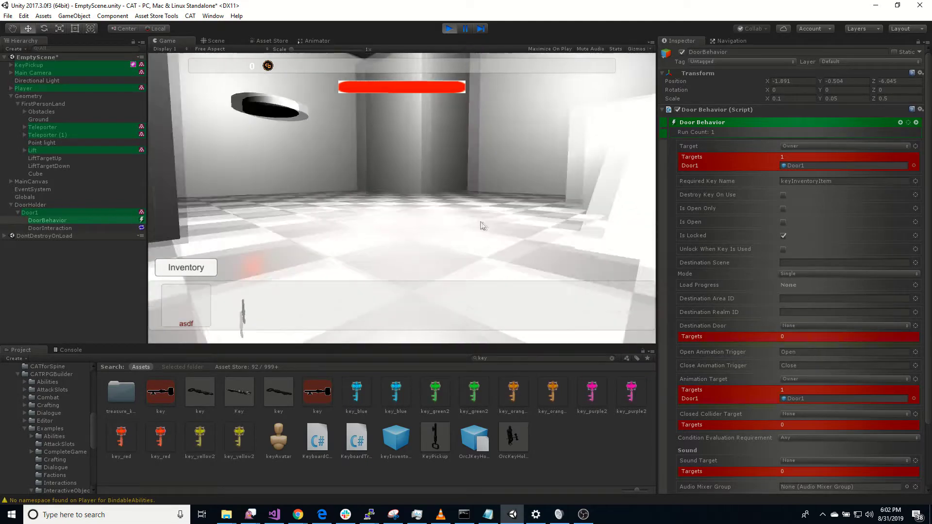
{"action": "key", "text": "w"}
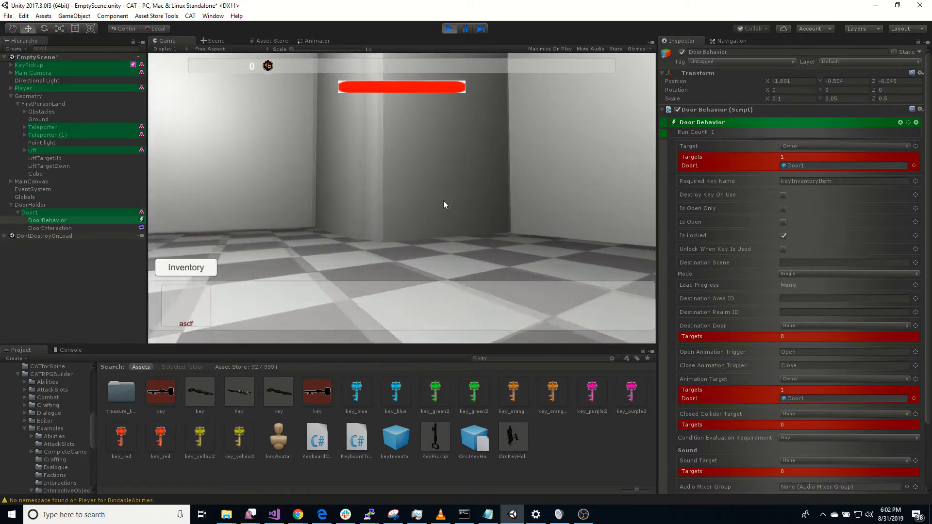
{"action": "key", "text": "w"}
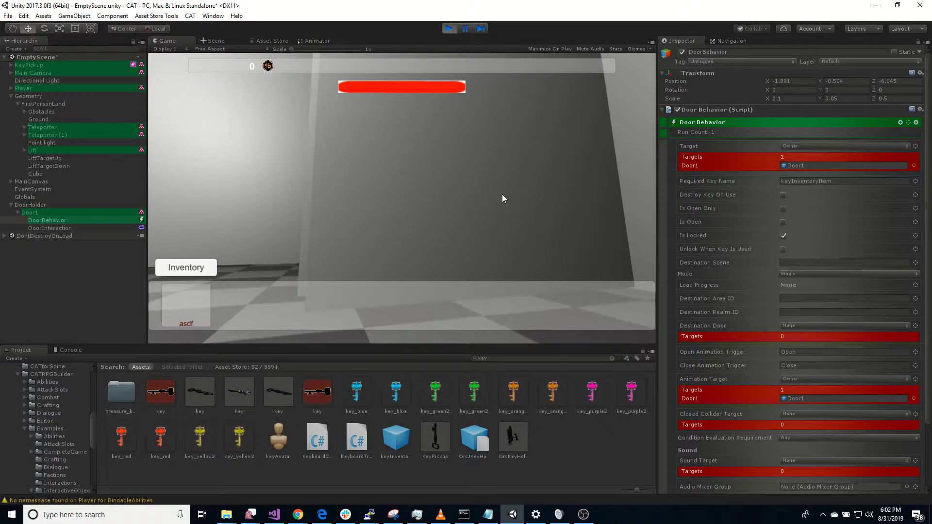
Walk away from the door to the key on the floor and pick it up
{"action": "key", "text": "w"}
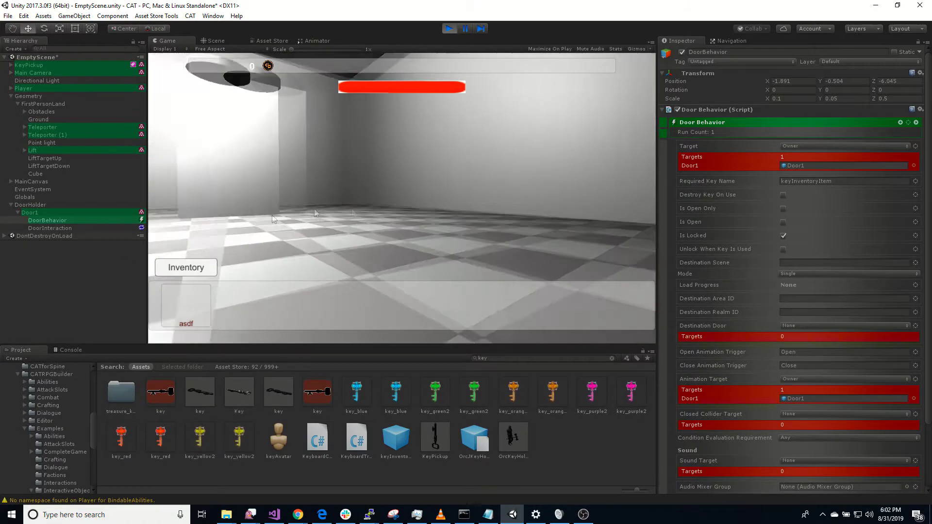
{"action": "key", "text": "w"}
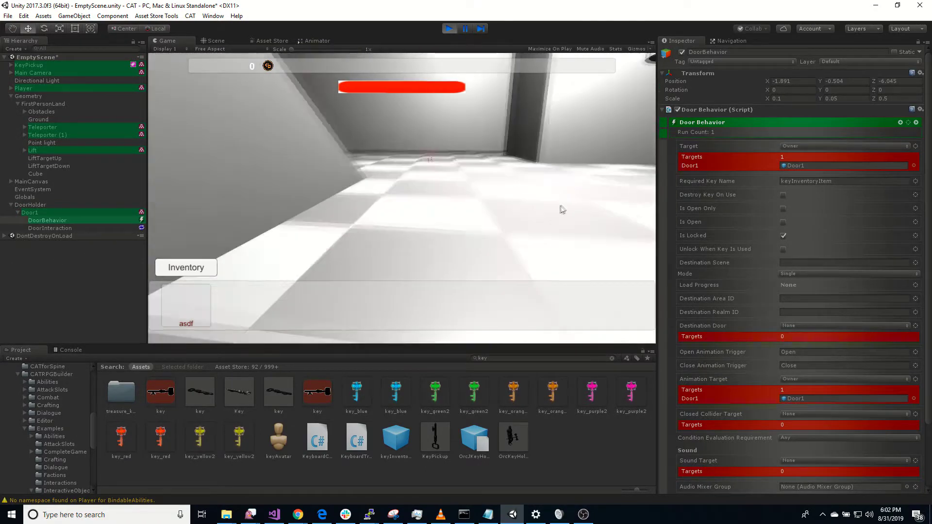
{"action": "key", "text": "w"}
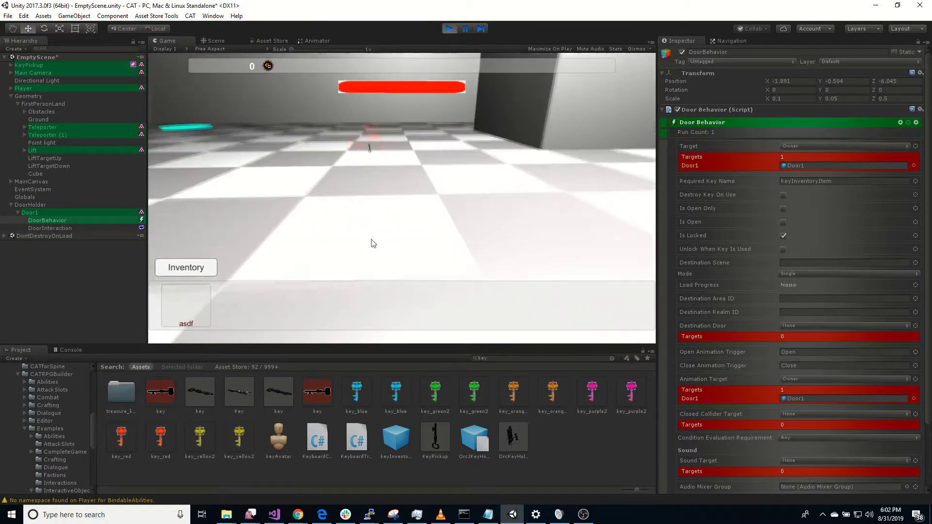
{"action": "key", "text": "w"}
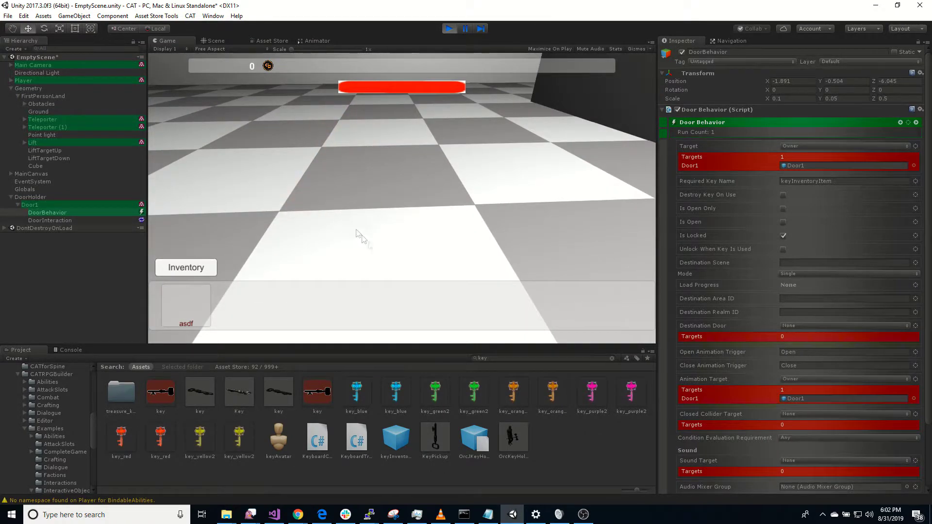
Return to the locked door with the key and interact with it to open it
{"action": "key", "text": "w"}
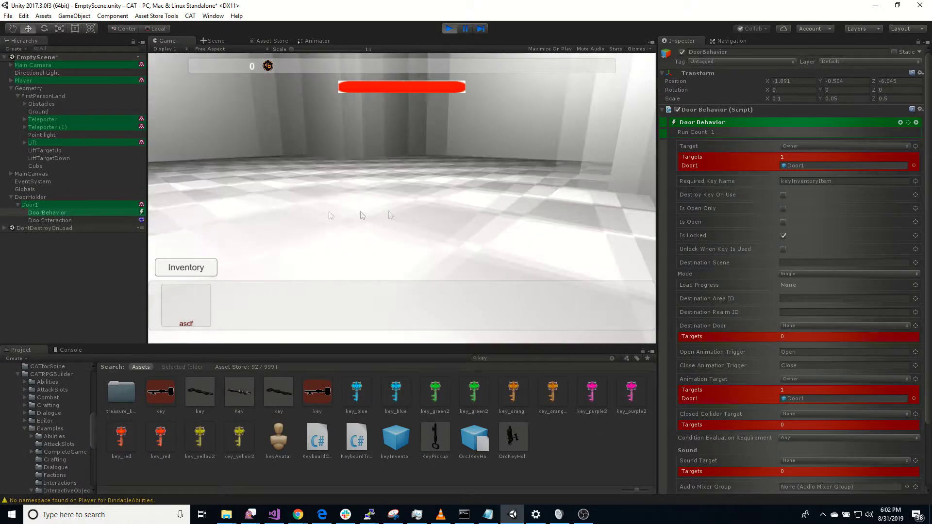
{"action": "key", "text": "w"}
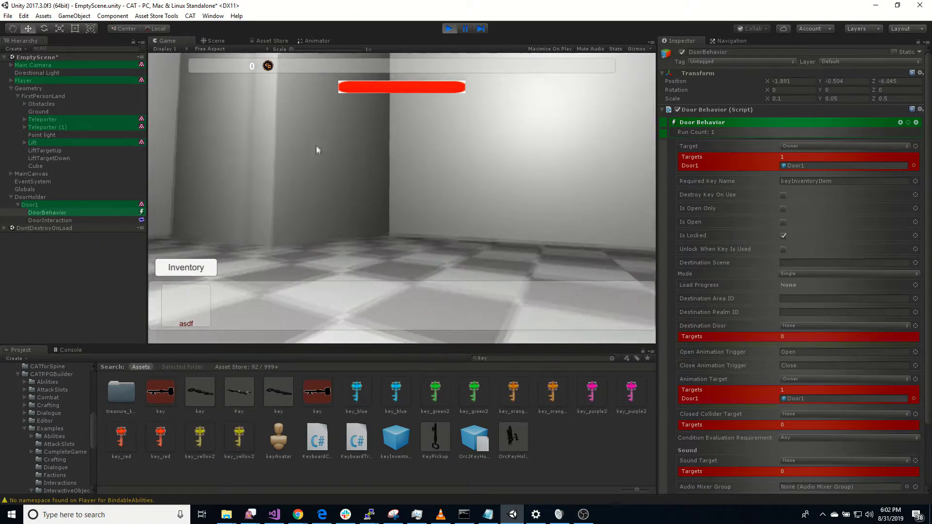
{"action": "key", "text": "w"}
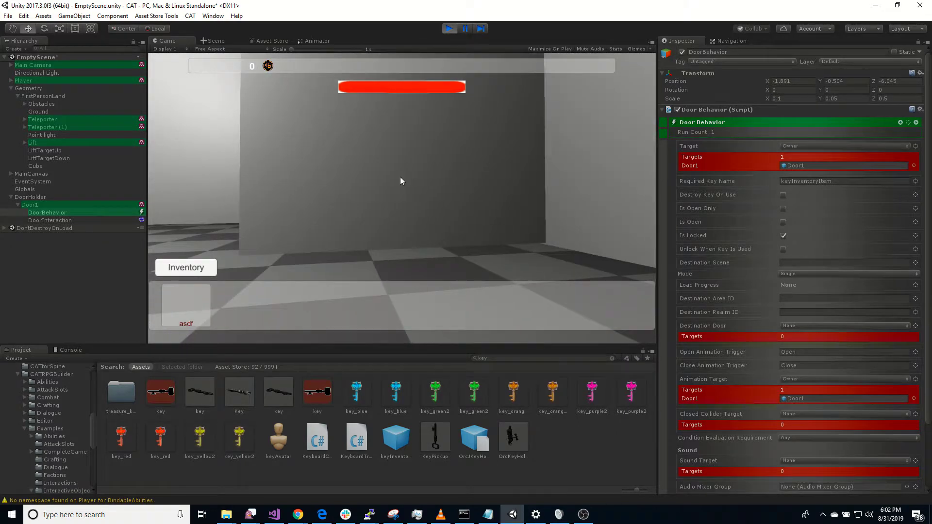
{"action": "left_click", "coordinate": [400, 178]}
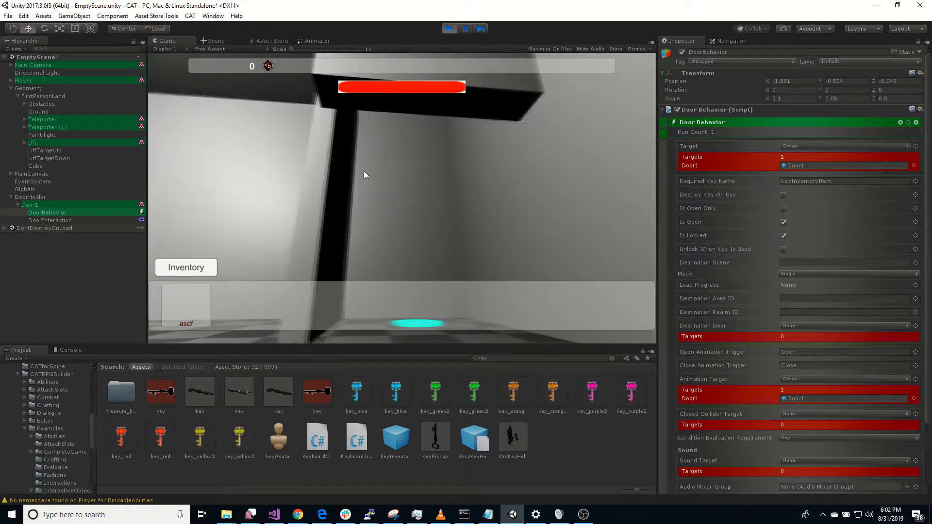
Select DoorBehavior in the running scene, and close and reopen the door by interacting with it
{"action": "left_click", "coordinate": [55, 221]}
{"action": "left_click", "coordinate": [59, 214]}
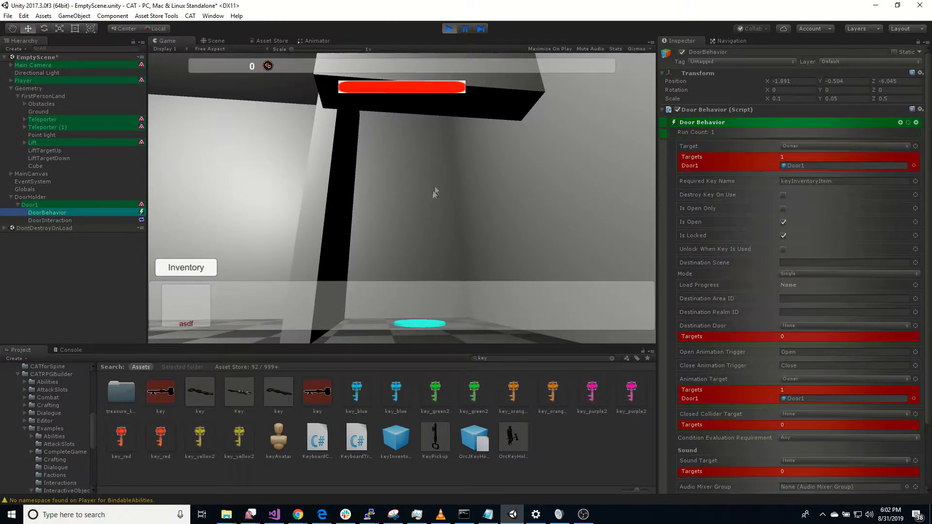
{"action": "left_click", "coordinate": [498, 112]}
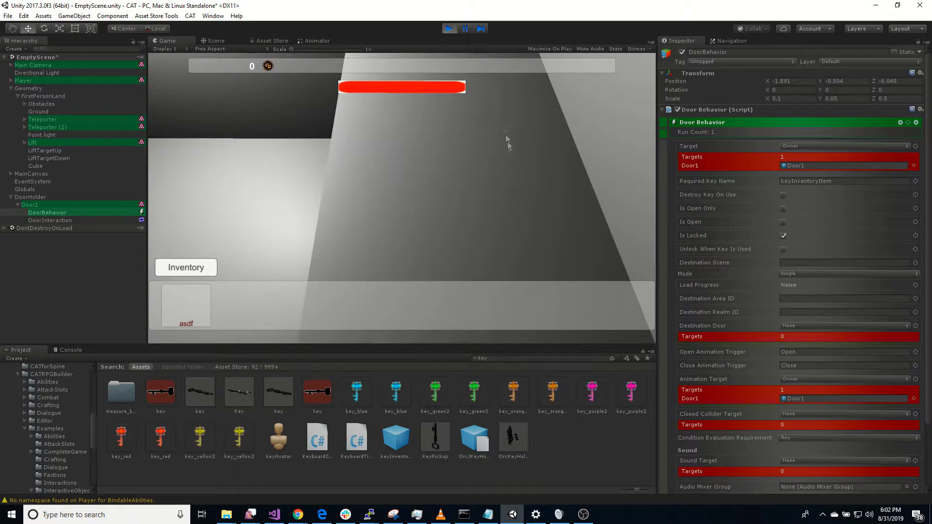
{"action": "left_click", "coordinate": [490, 196]}
{"action": "left_click", "coordinate": [476, 101]}
Check the player's inventory for the key after using the door, and stop play mode
{"action": "left_click", "coordinate": [203, 267]}
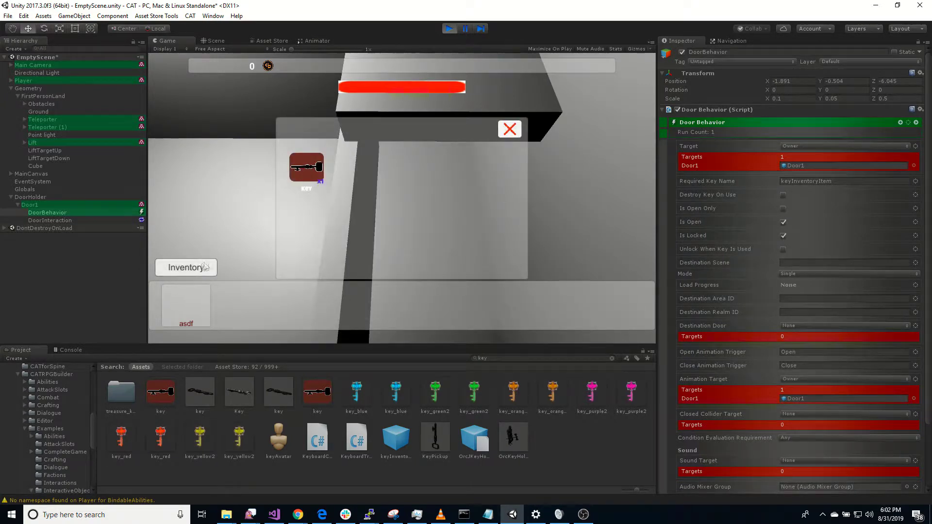
{"action": "left_click", "coordinate": [510, 130]}
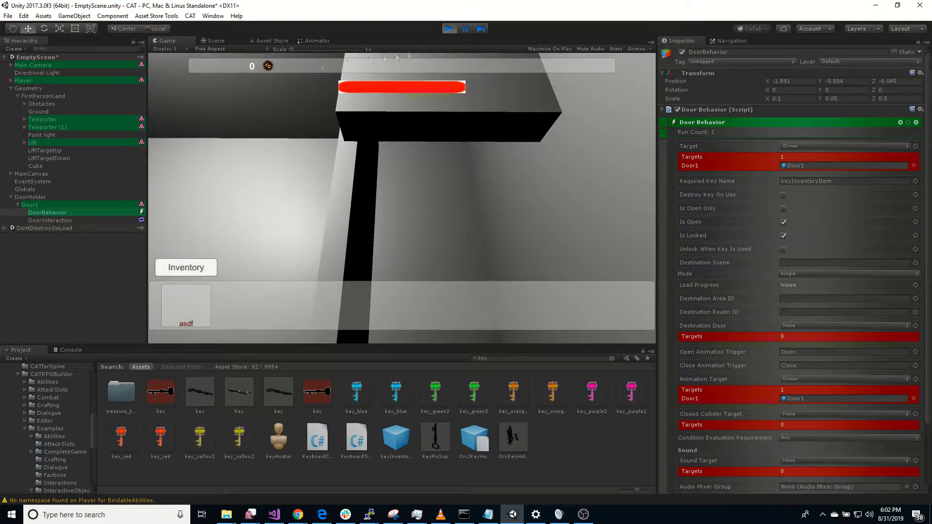
{"action": "left_click", "coordinate": [448, 28]}
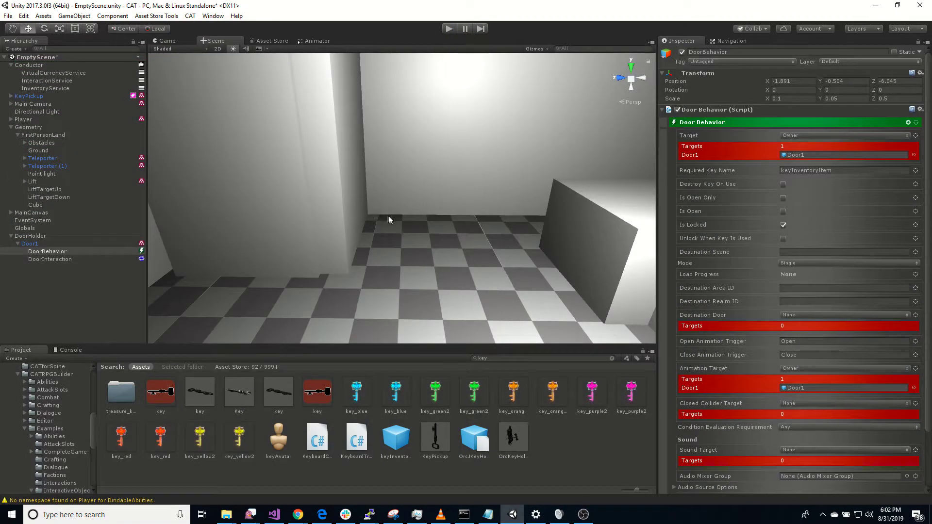
Enable Destroy Key On Use and Unlock When Key Is Used on DoorBehavior
{"action": "left_click_drag", "start_coordinate": [389, 217], "coordinate": [291, 239]}
{"action": "right_click_drag", "start_coordinate": [387, 272], "coordinate": [412, 279]}
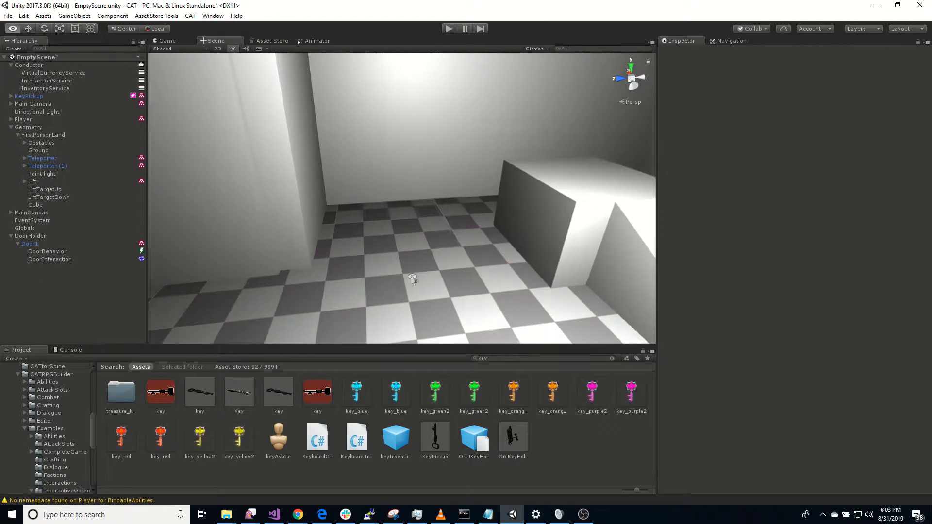
{"action": "left_click", "coordinate": [95, 252]}
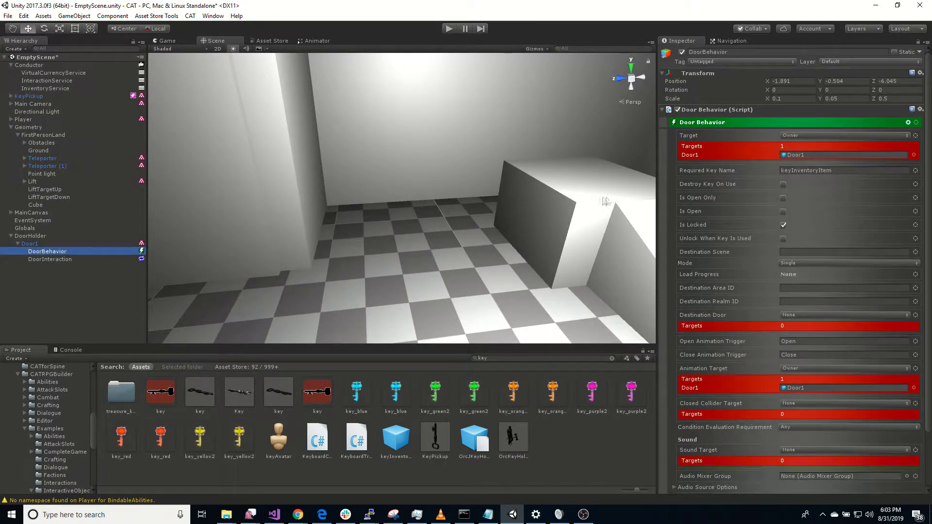
{"action": "left_click", "coordinate": [782, 183]}
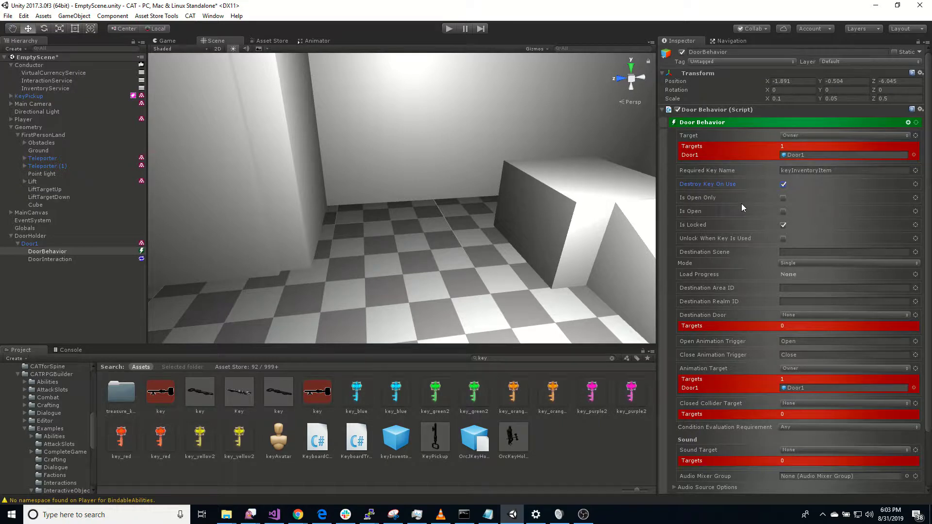
{"action": "left_click", "coordinate": [782, 240]}
Play the scene, walk through the room to the key on the floor and pick it up
{"action": "left_click", "coordinate": [449, 28]}
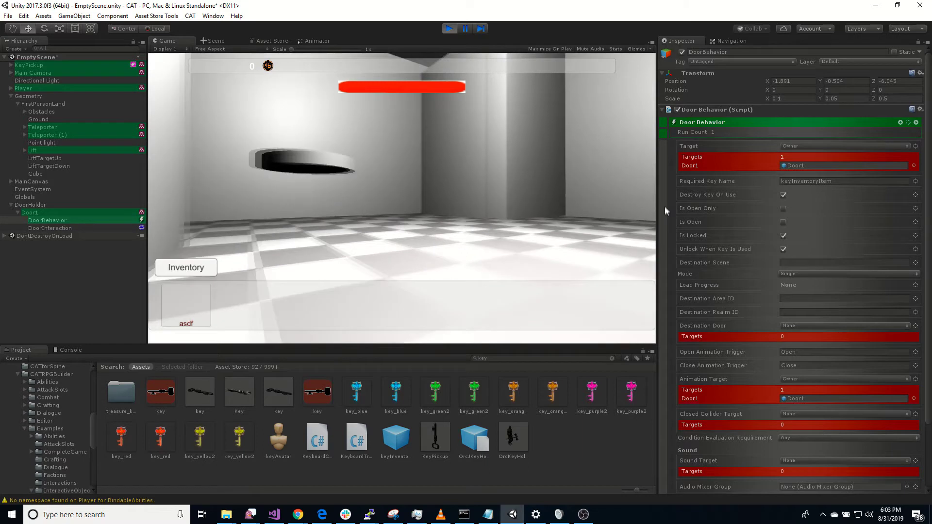
{"action": "key", "text": "w"}
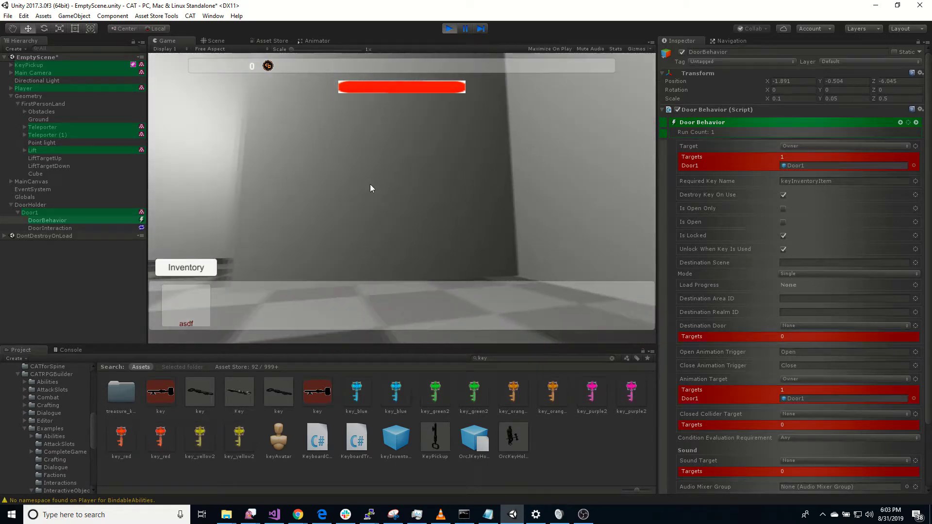
{"action": "key", "text": "w"}
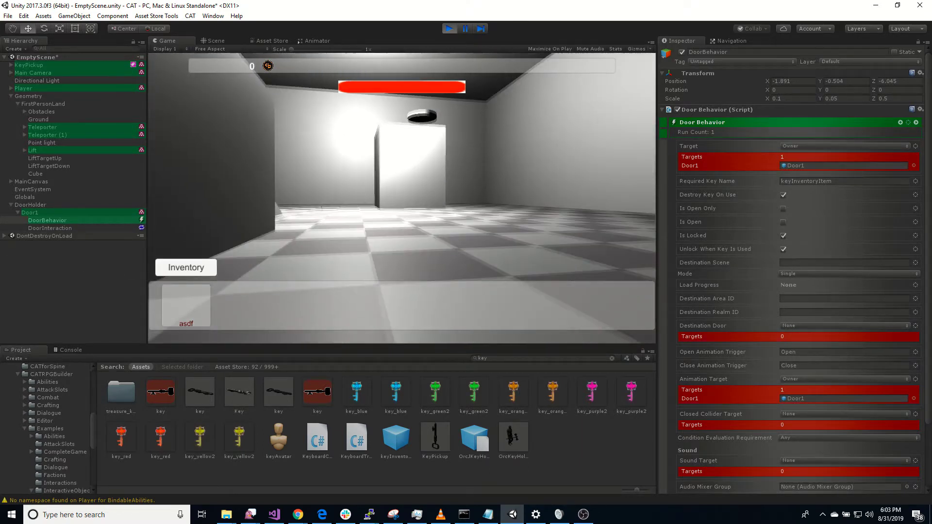
{"action": "key", "text": "w"}
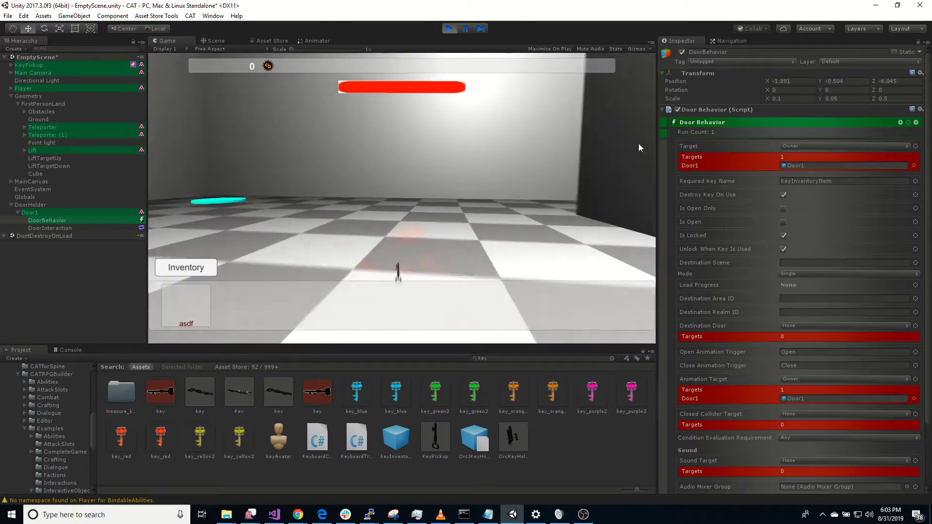
{"action": "left_click", "coordinate": [397, 276]}
Carry the key back to the locked door to open it, and test closing and reopening it
{"action": "right_click_drag", "start_coordinate": [398, 275], "coordinate": [631, 200]}
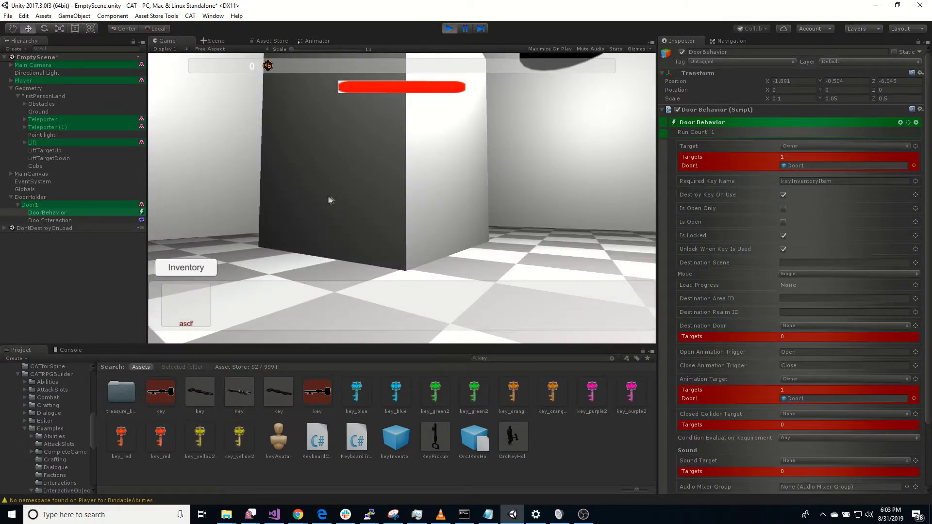
{"action": "right_click_drag", "start_coordinate": [330, 200], "coordinate": [435, 197]}
{"action": "key", "text": "w"}
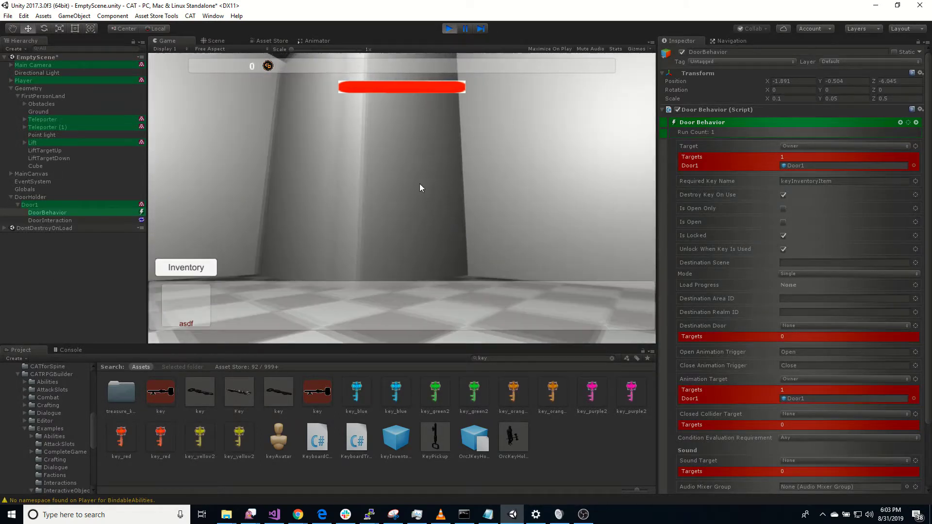
{"action": "key", "text": "w"}
{"action": "left_click", "coordinate": [284, 201]}
{"action": "right_click_drag", "start_coordinate": [342, 228], "coordinate": [242, 168]}
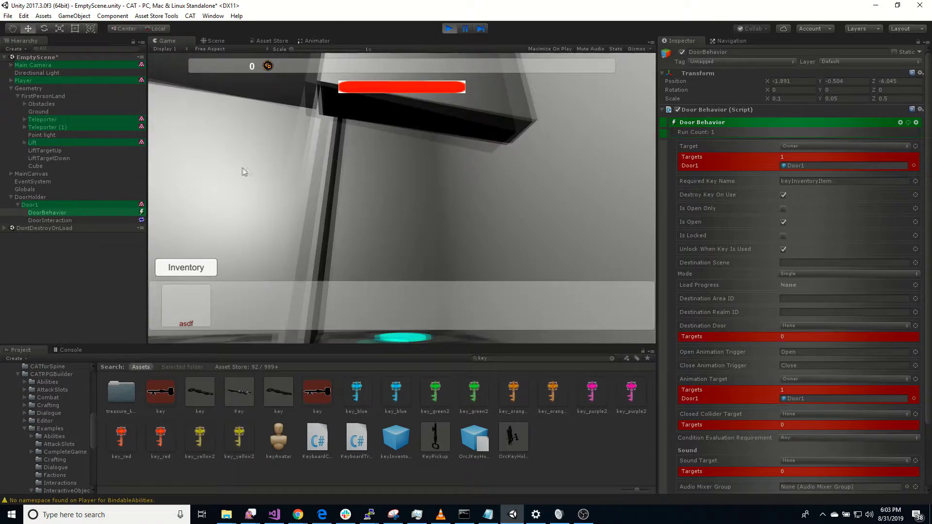
{"action": "left_click", "coordinate": [421, 135]}
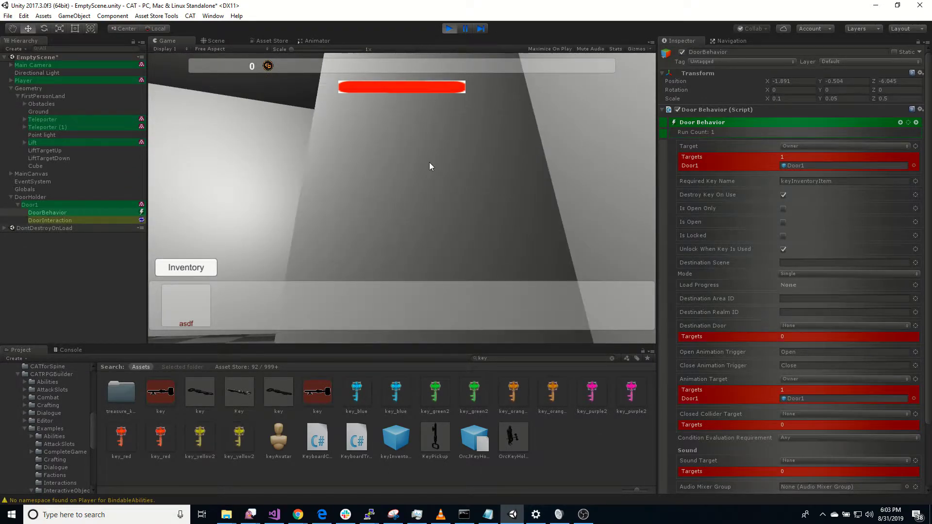
{"action": "left_click", "coordinate": [430, 166]}
Back away from the open door and check the inventory for the used key
{"action": "right_click_drag", "start_coordinate": [429, 176], "coordinate": [387, 287]}
{"action": "key", "text": "s"}
{"action": "left_click", "coordinate": [185, 268]}
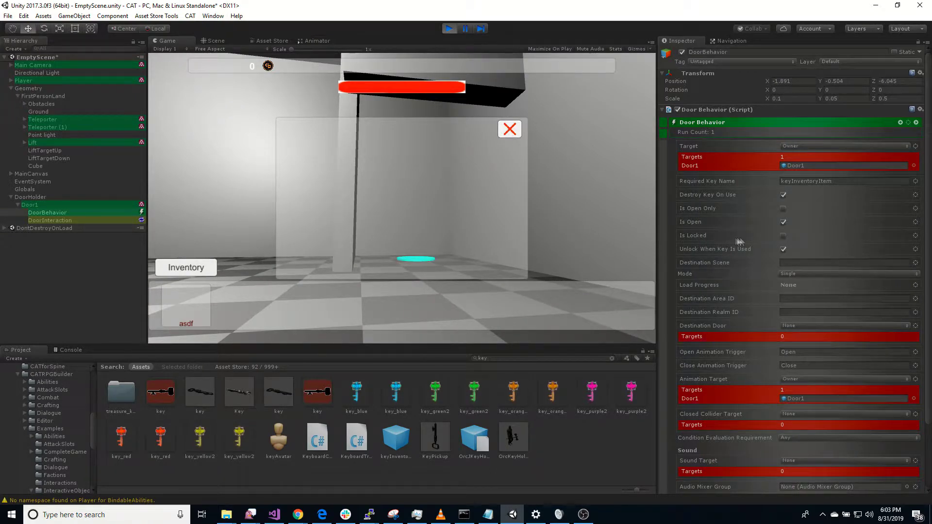
{"action": "left_click", "coordinate": [518, 129]}
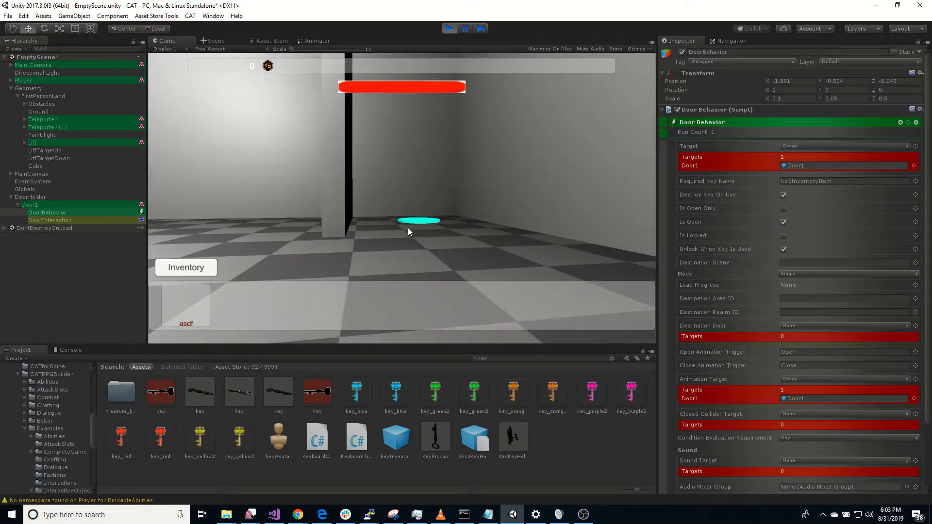
Stop play mode, review DoorBehavior's remaining animation, destination and sound settings, and clear the selection
{"action": "left_click", "coordinate": [449, 30]}
{"action": "scroll", "coordinate": [686, 312], "scroll_direction": "down", "scroll_amount": 3}
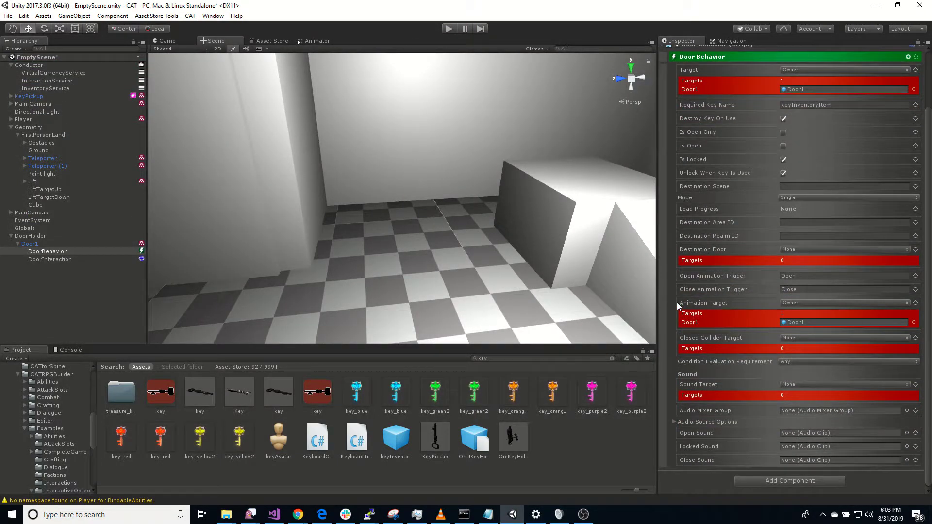
{"action": "scroll", "coordinate": [676, 301], "scroll_direction": "up", "scroll_amount": 3}
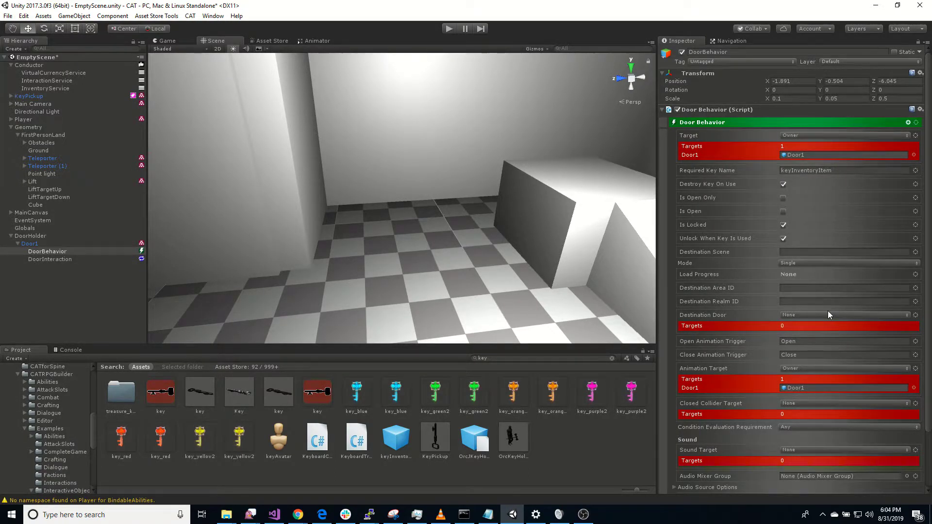
{"action": "left_click", "coordinate": [66, 281]}
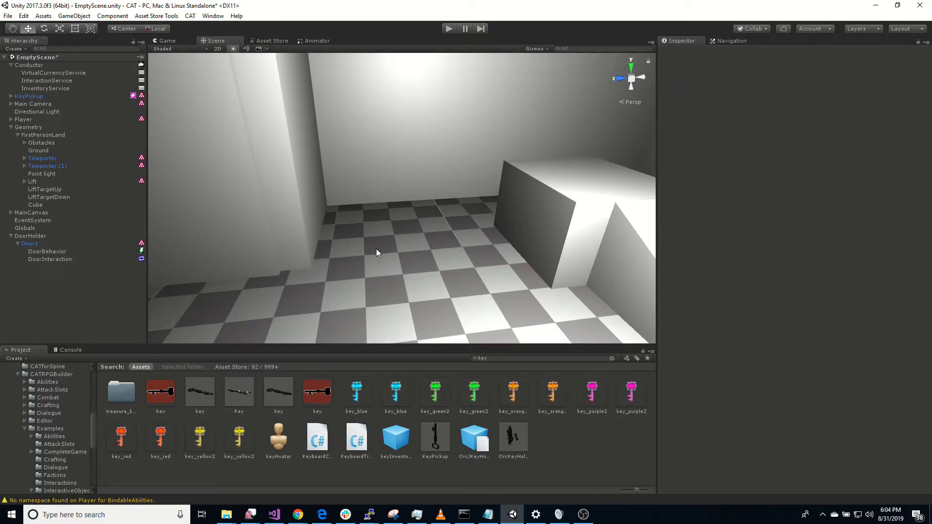
Save the scene as DoorScene in the Assets/Tests/Video folder
{"action": "left_click", "coordinate": [8, 16]}
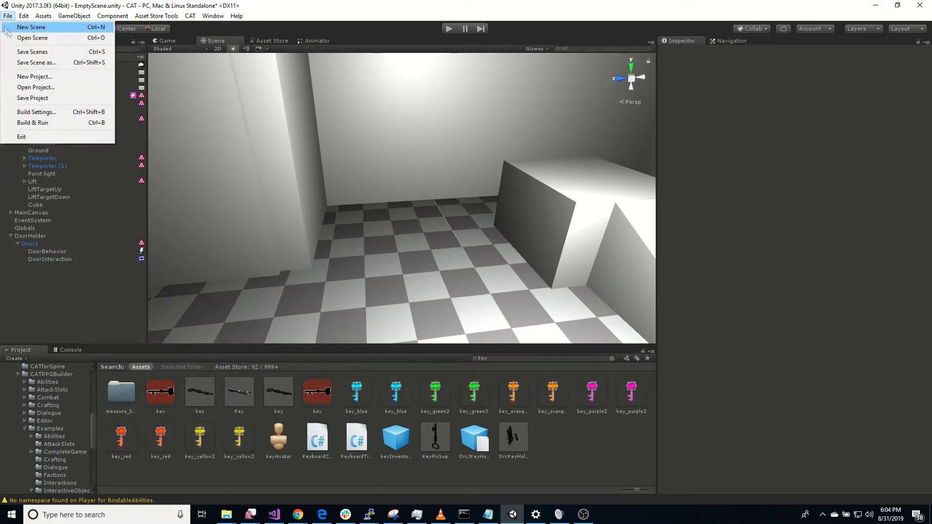
{"action": "left_click", "coordinate": [61, 63]}
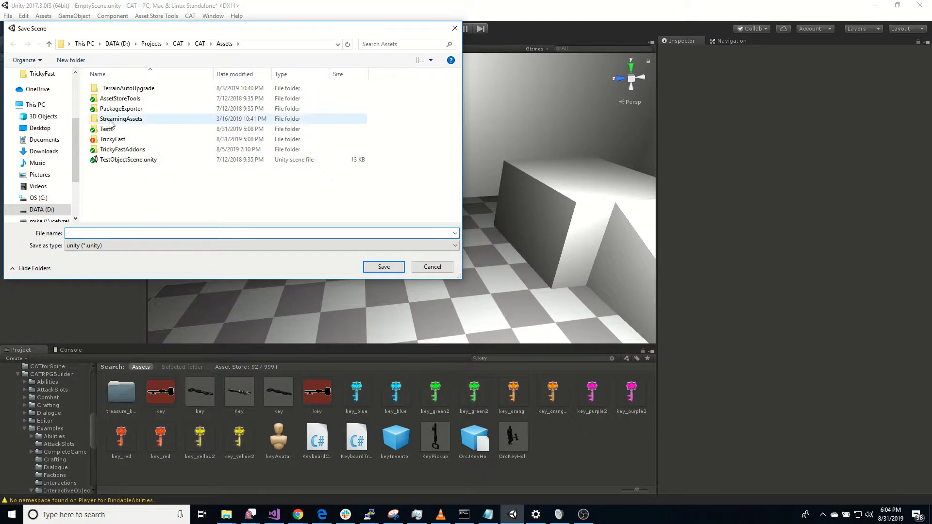
{"action": "left_click", "coordinate": [134, 131]}
{"action": "double_click", "coordinate": [133, 130]}
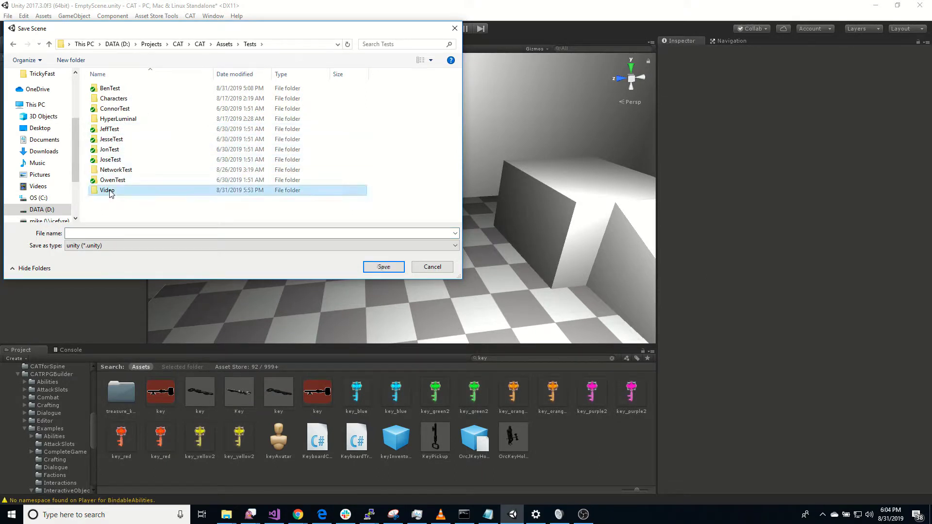
{"action": "double_click", "coordinate": [112, 189]}
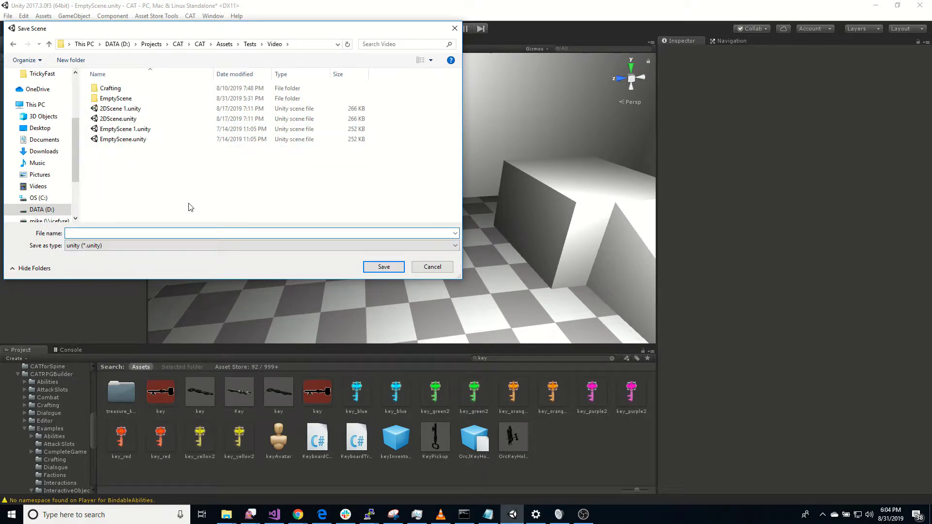
{"action": "type", "text": "DoorScene"}
{"action": "key", "text": "Return"}
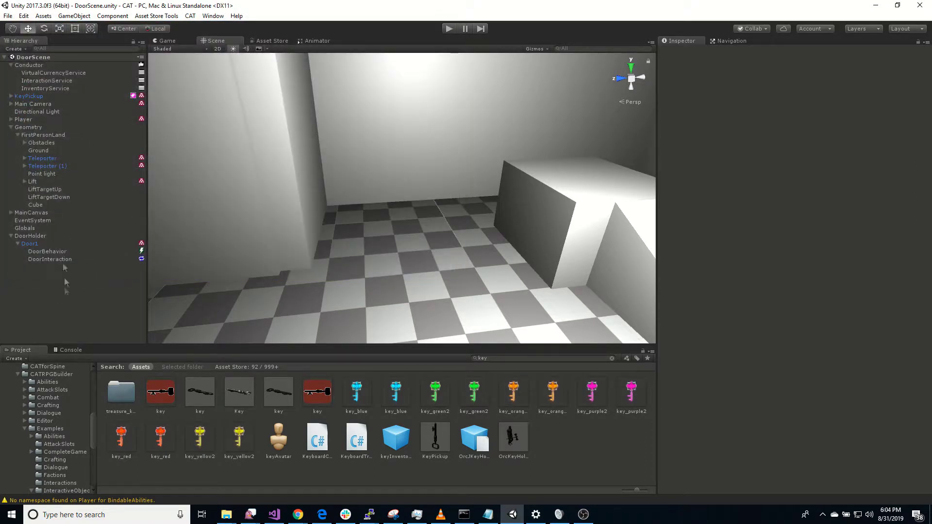
Save a second copy of the scene as DoorScene2 in the Assets/Tests/Video folder
{"action": "left_click", "coordinate": [7, 15]}
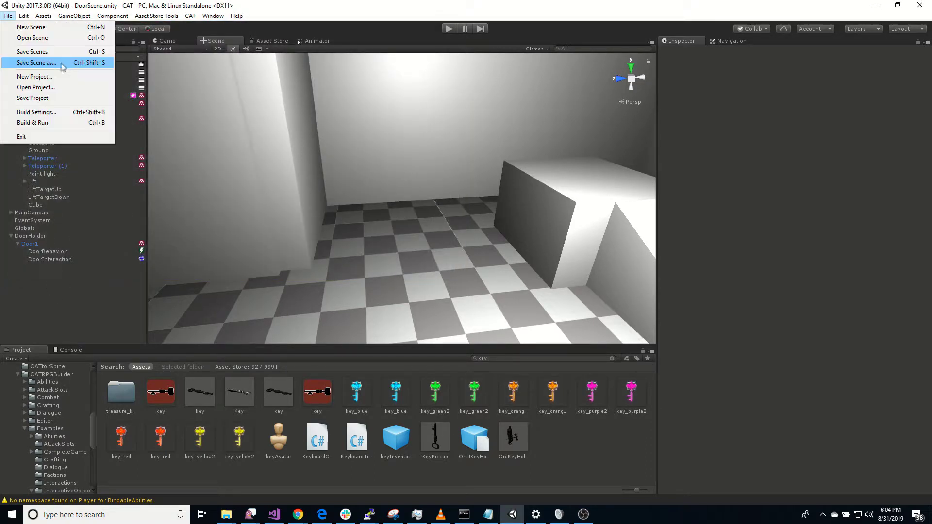
{"action": "left_click", "coordinate": [63, 64]}
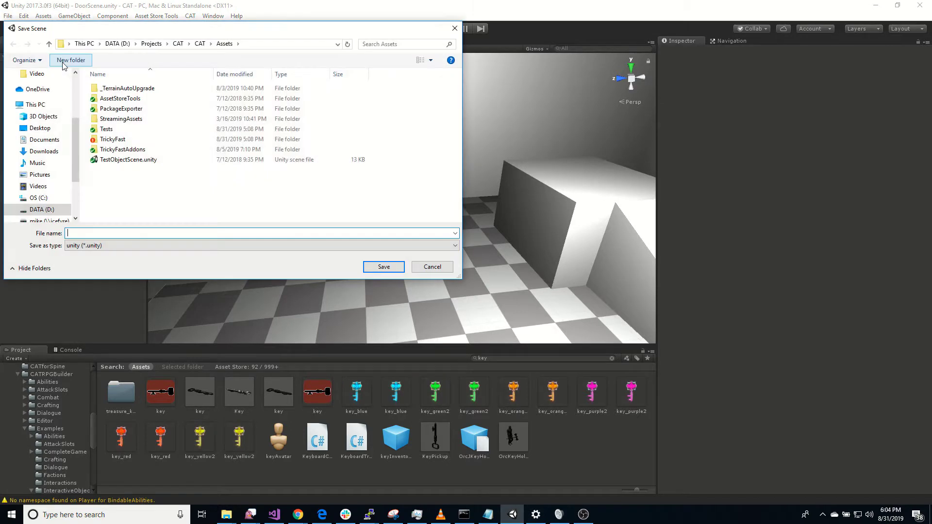
{"action": "left_click", "coordinate": [124, 131]}
{"action": "double_click", "coordinate": [124, 129]}
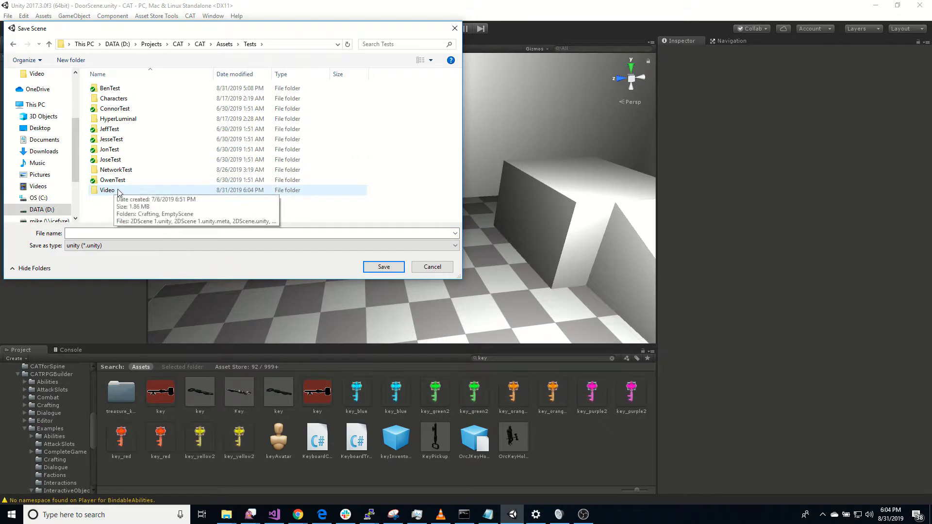
{"action": "double_click", "coordinate": [116, 183]}
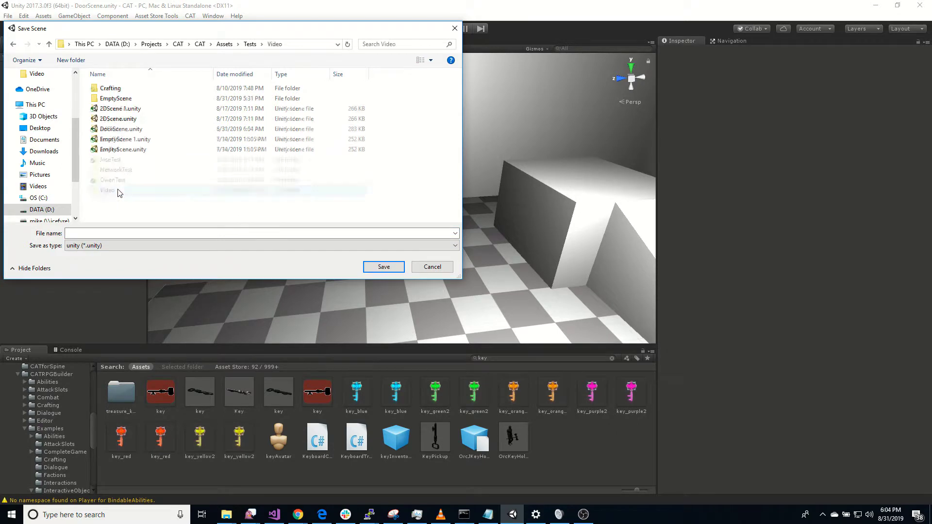
{"action": "left_click", "coordinate": [126, 130]}
{"action": "double_click", "coordinate": [97, 233]}
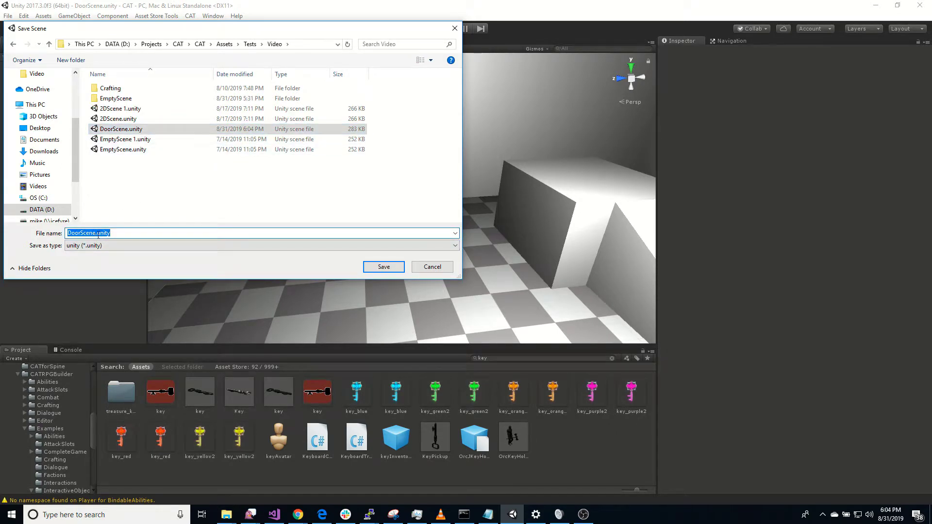
{"action": "left_click", "coordinate": [385, 268]}
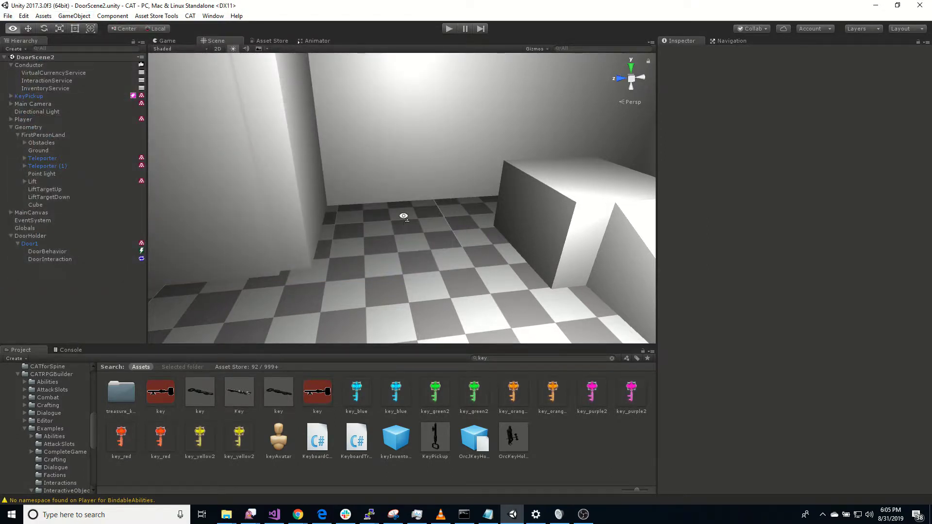
Find the Obstacle (1) object in the first-person room and delete it from the scene
{"action": "left_click_drag", "start_coordinate": [403, 218], "coordinate": [533, 233], "text": "alt"}
{"action": "left_click", "coordinate": [370, 200]}
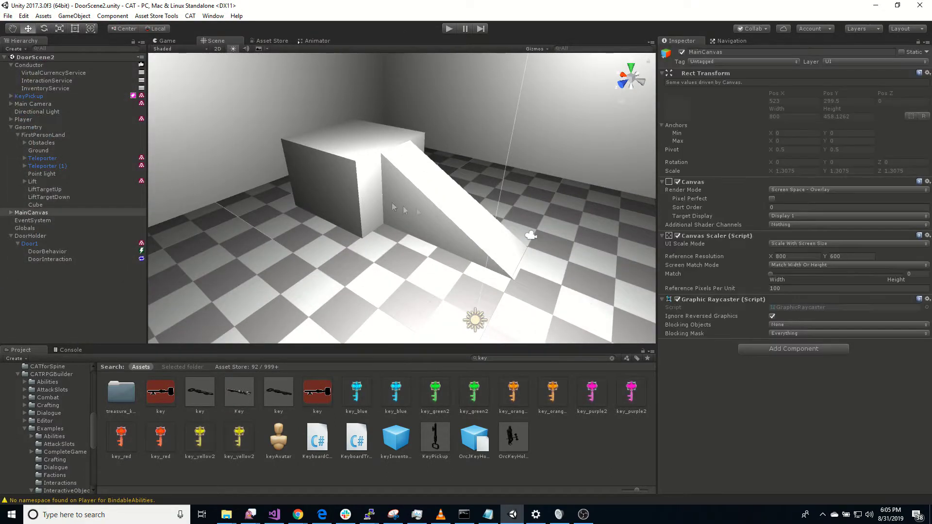
{"action": "left_click", "coordinate": [375, 200]}
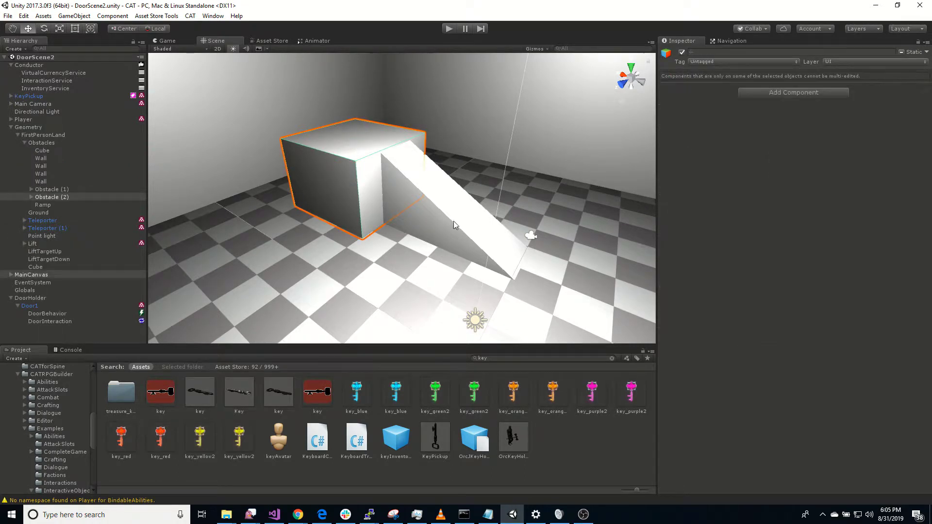
{"action": "left_click", "coordinate": [491, 251], "text": "shift"}
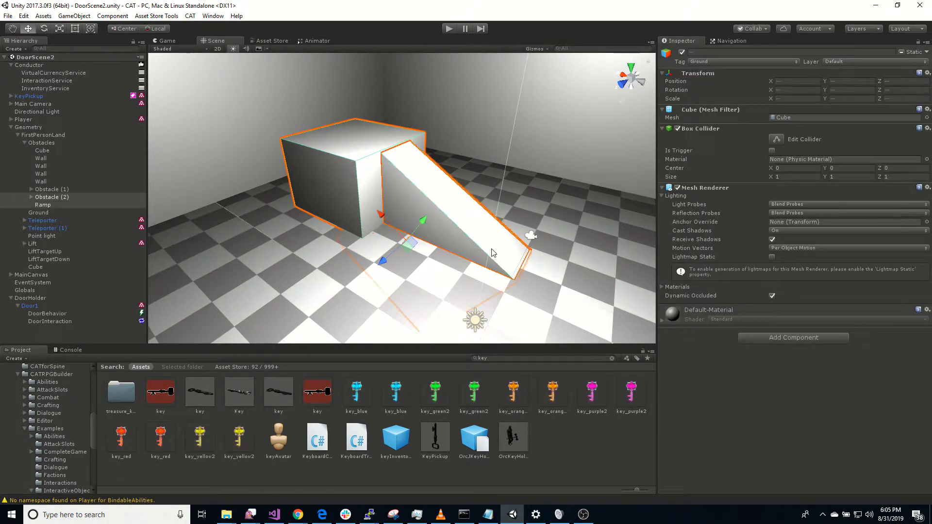
{"action": "right_click_drag", "start_coordinate": [578, 275], "coordinate": [688, 259]}
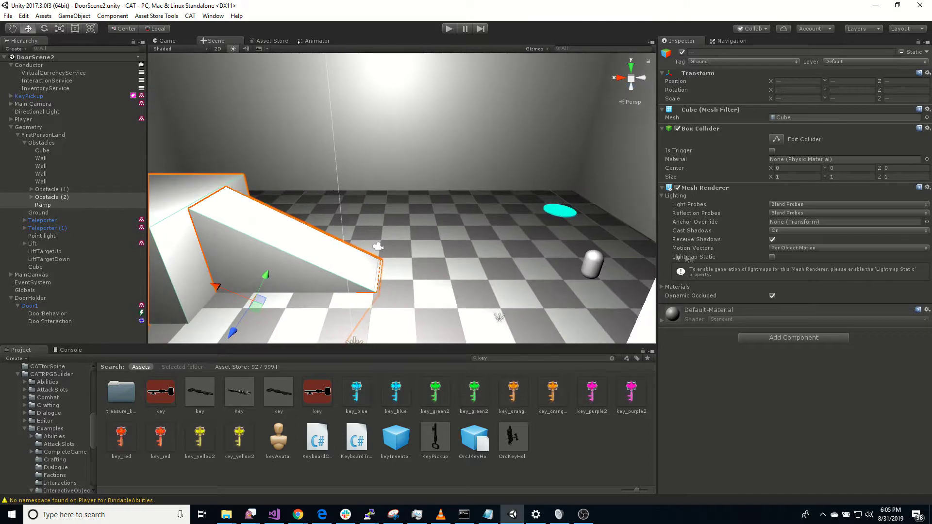
{"action": "right_click_drag", "start_coordinate": [443, 233], "coordinate": [562, 279]}
{"action": "left_click", "coordinate": [535, 241]}
{"action": "right_click_drag", "start_coordinate": [454, 330], "coordinate": [281, 224]}
{"action": "key", "text": "Delete"}
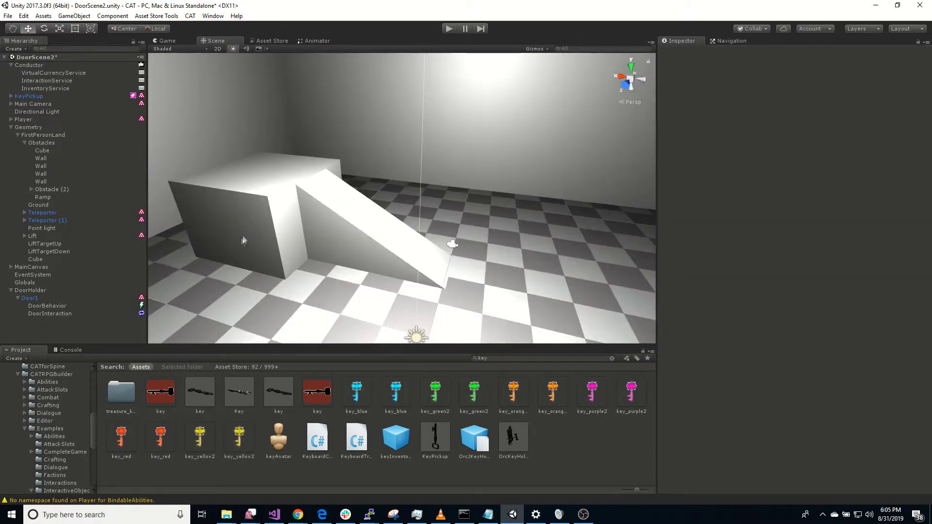
Delete the large Obstacle (2) block and the Ramp attached to it
{"action": "left_click", "coordinate": [282, 224]}
{"action": "key", "text": "Delete"}
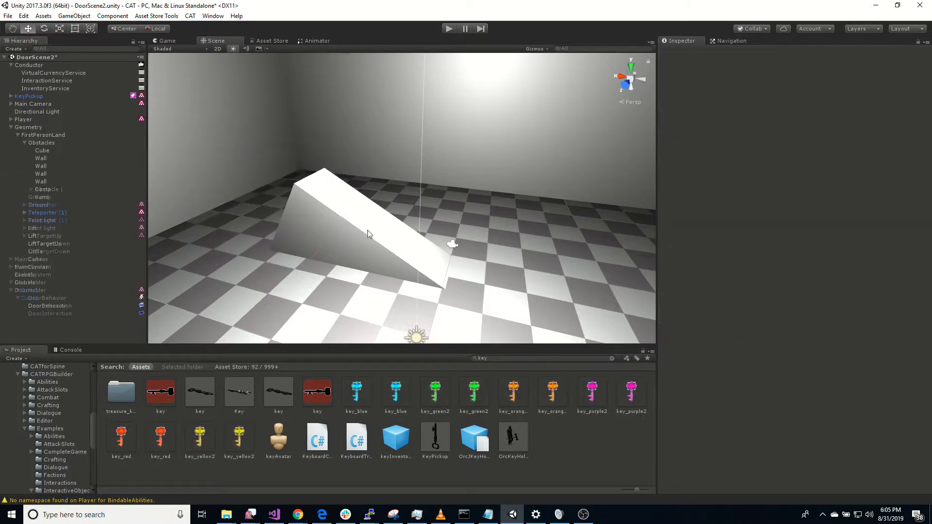
{"action": "left_click", "coordinate": [368, 230]}
{"action": "key", "text": "Delete"}
Delete both cyan teleporters and the large Cube block beside the door
{"action": "right_click_drag", "start_coordinate": [338, 250], "coordinate": [898, 305]}
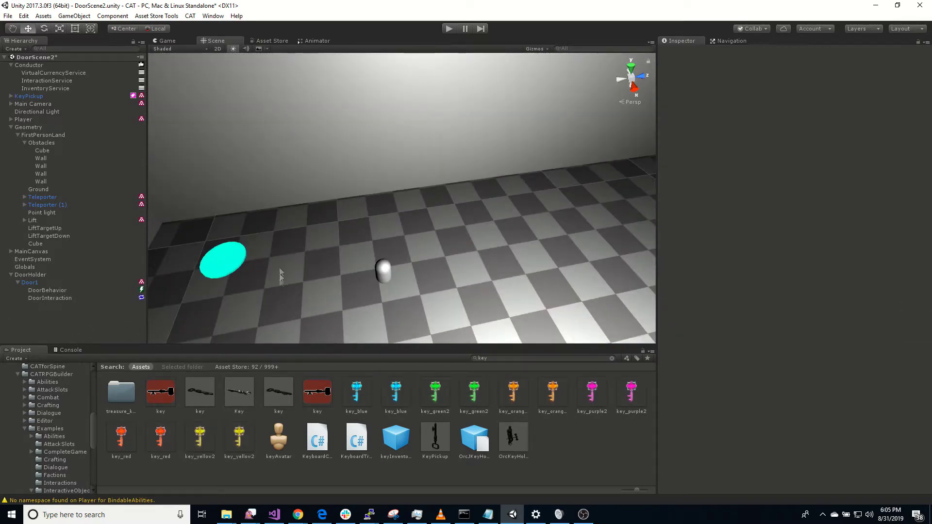
{"action": "left_click", "coordinate": [222, 262]}
{"action": "key", "text": "Delete"}
{"action": "right_click_drag", "start_coordinate": [310, 269], "coordinate": [287, 234]}
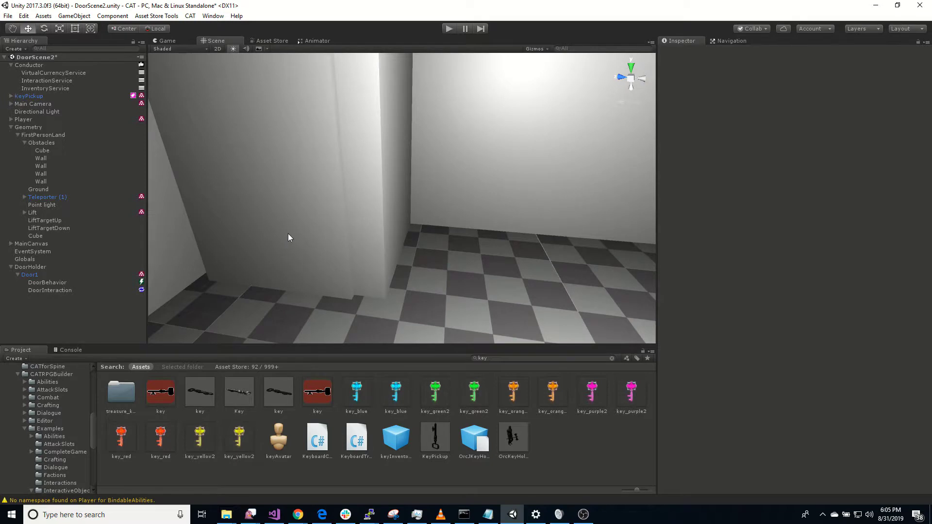
{"action": "left_click", "coordinate": [287, 231]}
{"action": "key", "text": "Delete"}
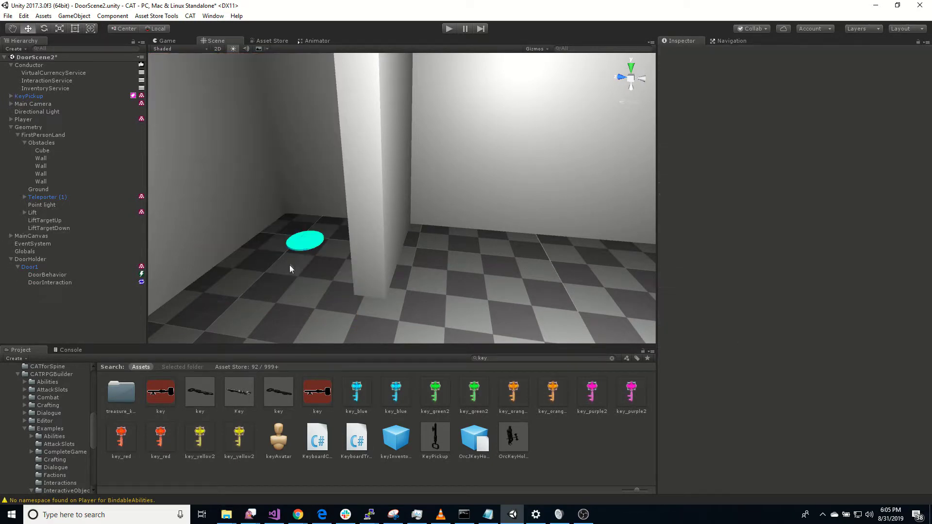
{"action": "left_click", "coordinate": [302, 244]}
{"action": "key", "text": "Delete"}
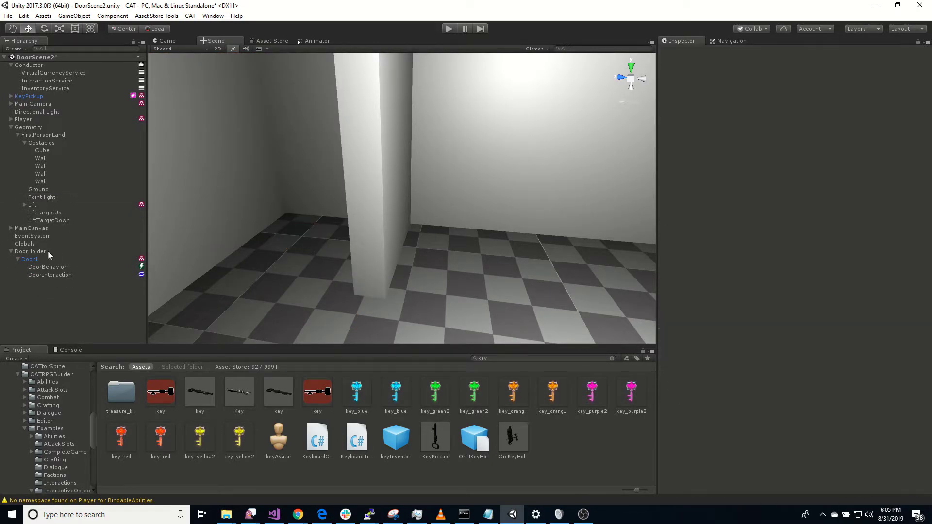
Move DoorHolder along the Z axis to about -22.71, near the room's side wall, and save the scene
{"action": "left_click", "coordinate": [30, 251]}
{"action": "key", "text": "f"}
{"action": "left_click_drag", "start_coordinate": [302, 178], "coordinate": [612, 196]}
{"action": "right_click_drag", "start_coordinate": [452, 285], "coordinate": [420, 254]}
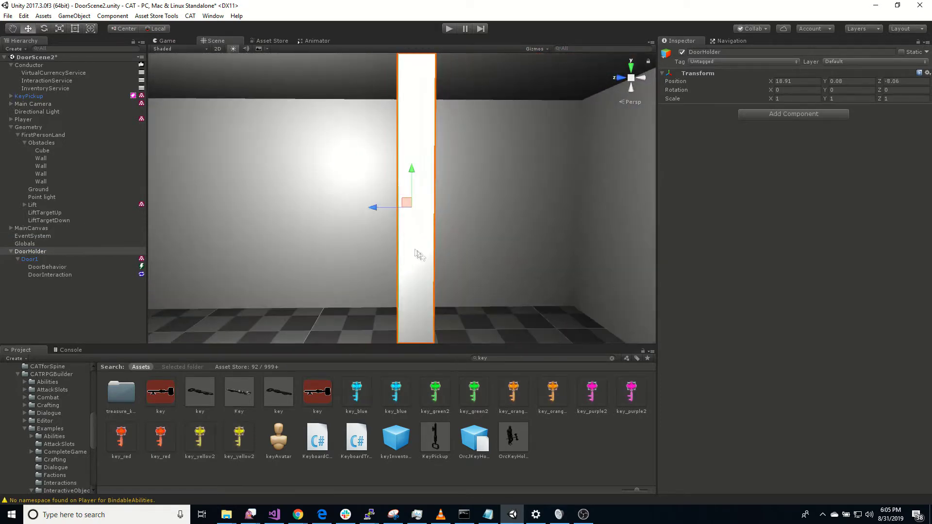
{"action": "left_click_drag", "start_coordinate": [371, 208], "coordinate": [545, 222]}
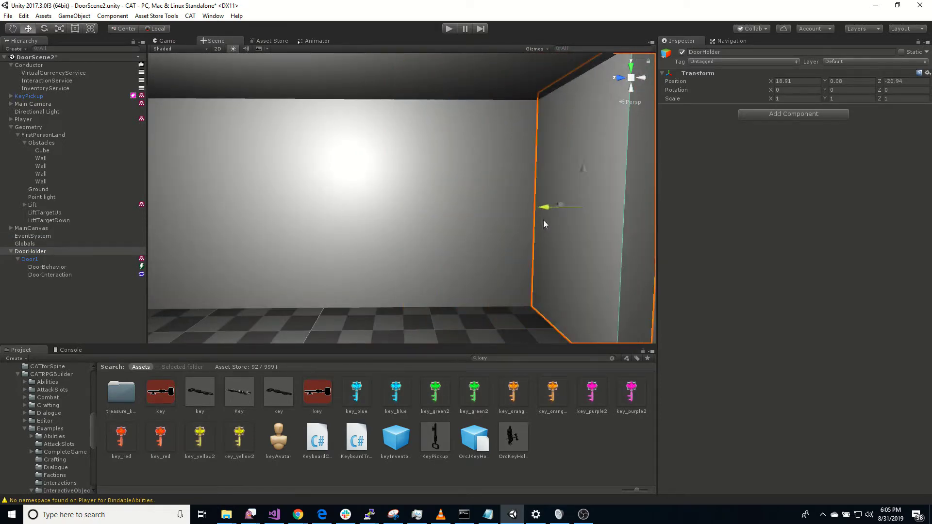
{"action": "right_click_drag", "start_coordinate": [388, 326], "coordinate": [413, 267]}
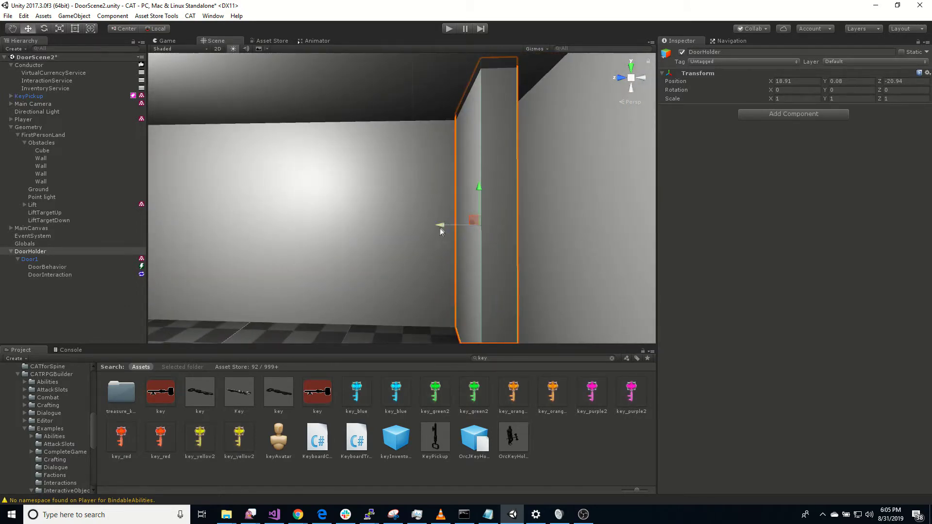
{"action": "left_click_drag", "start_coordinate": [442, 224], "coordinate": [465, 227]}
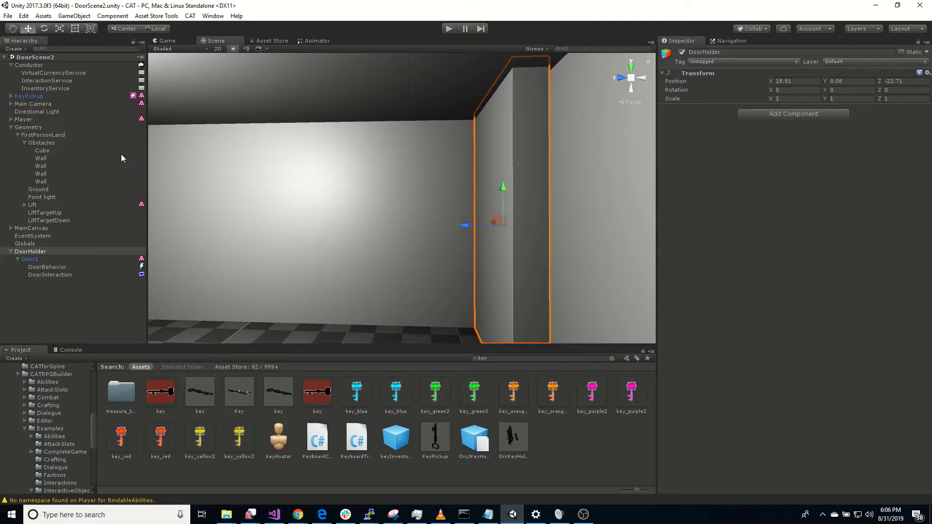
Open the DoorScene scene from the Assets/Tests/Video folder
{"action": "left_click", "coordinate": [8, 16]}
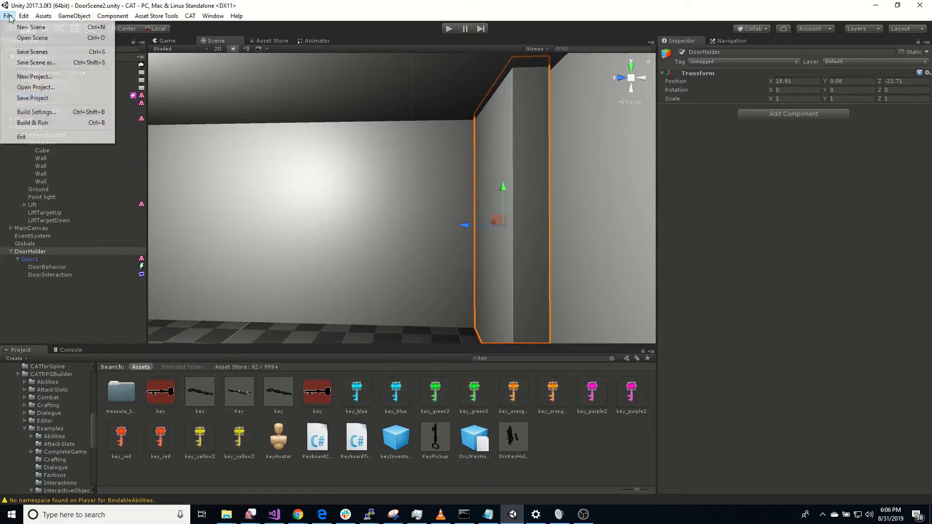
{"action": "mouse_move", "coordinate": [74, 16]}
{"action": "left_click", "coordinate": [99, 4]}
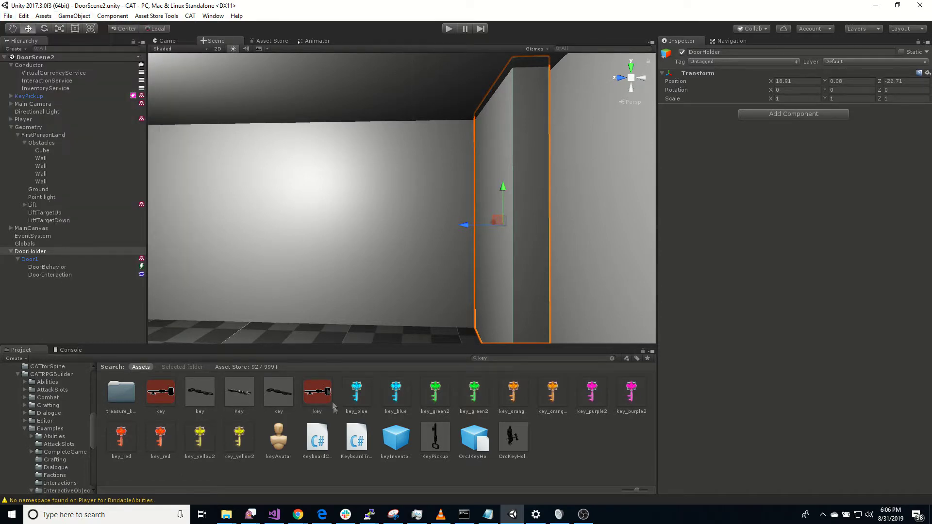
{"action": "scroll", "coordinate": [78, 430], "scroll_direction": "up", "scroll_amount": 5}
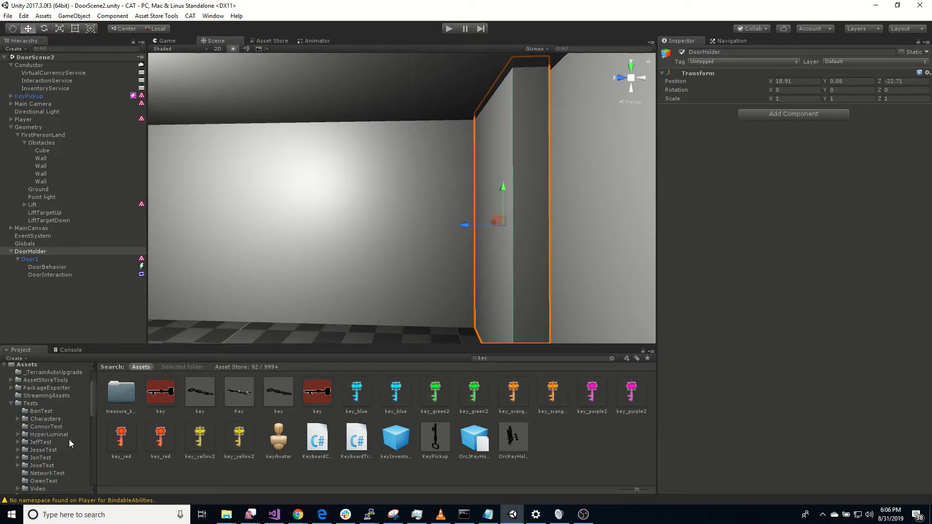
{"action": "scroll", "coordinate": [69, 439], "scroll_direction": "down", "scroll_amount": 2}
{"action": "left_click", "coordinate": [41, 459]}
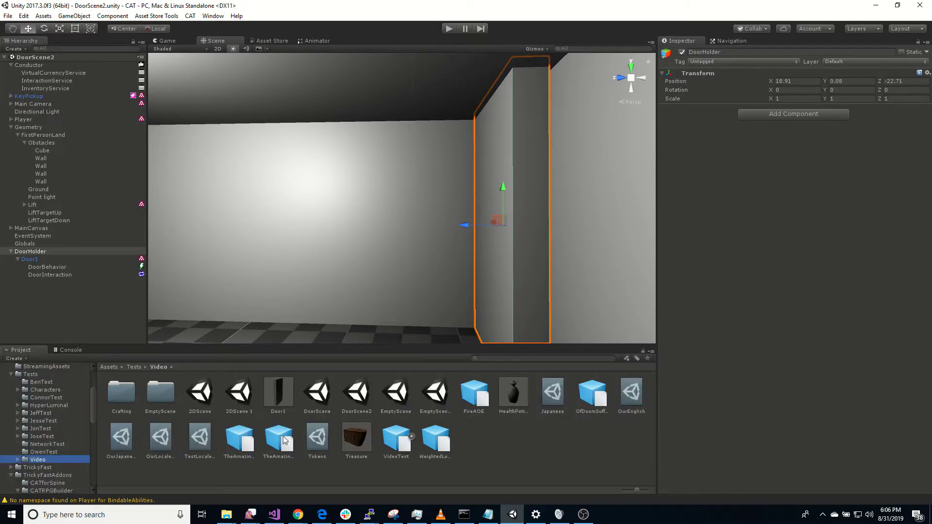
{"action": "double_click", "coordinate": [325, 394]}
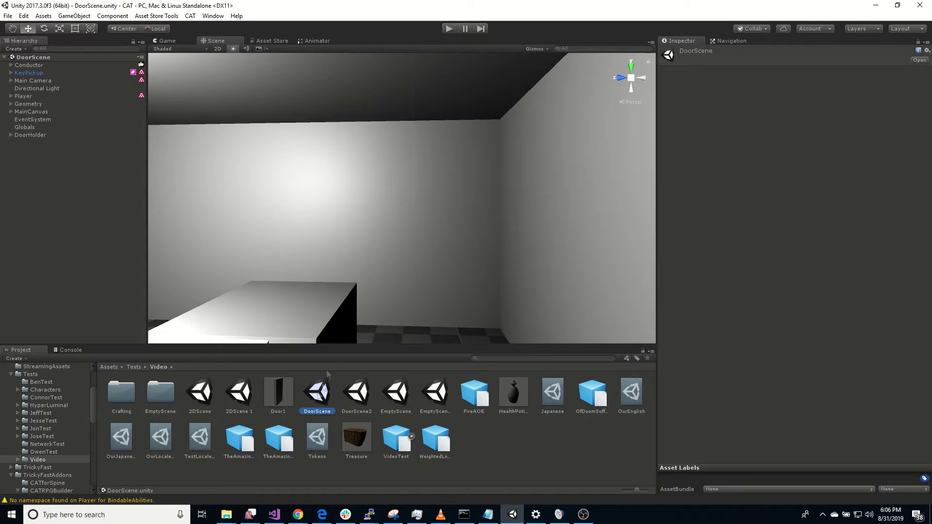
Set the Destination Scene of Door1's DoorBehavior to DoorScene2
{"action": "left_click_drag", "start_coordinate": [291, 330], "coordinate": [266, 292], "text": "alt"}
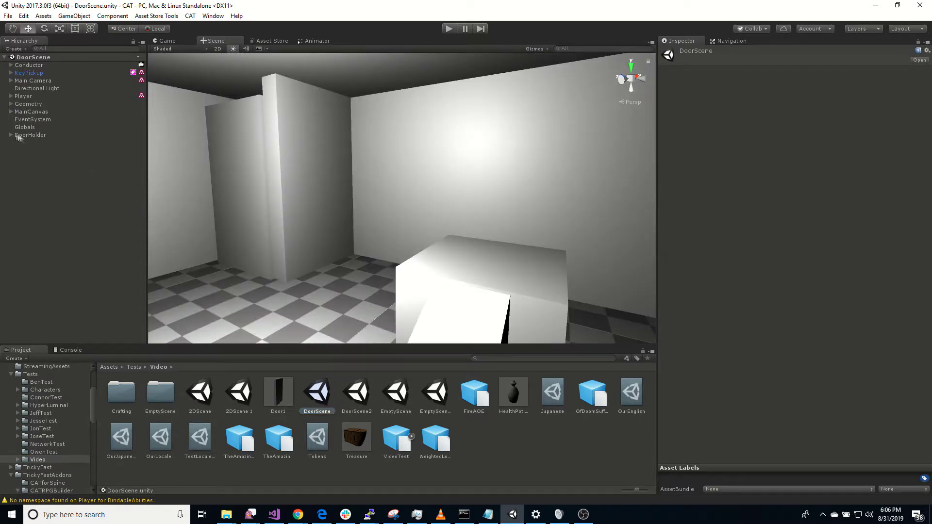
{"action": "left_click", "coordinate": [18, 142]}
{"action": "left_click", "coordinate": [42, 151]}
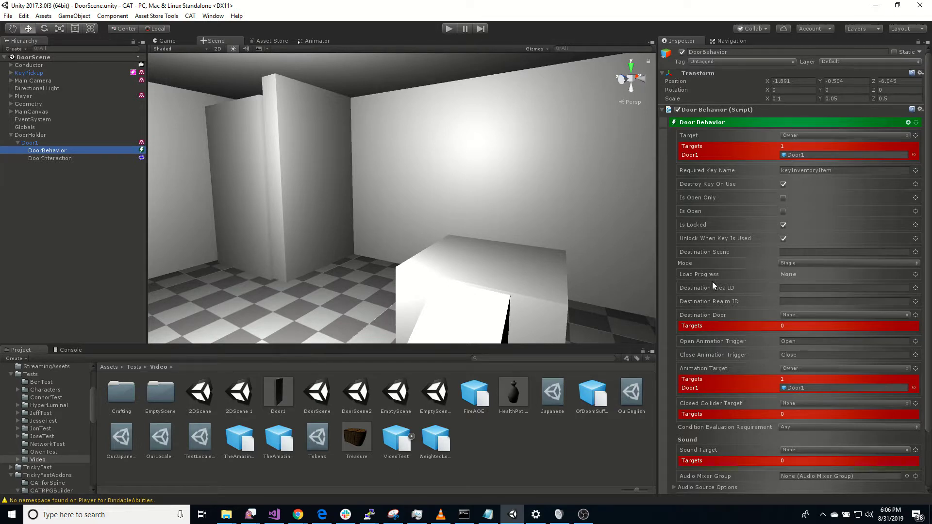
{"action": "left_click", "coordinate": [807, 253]}
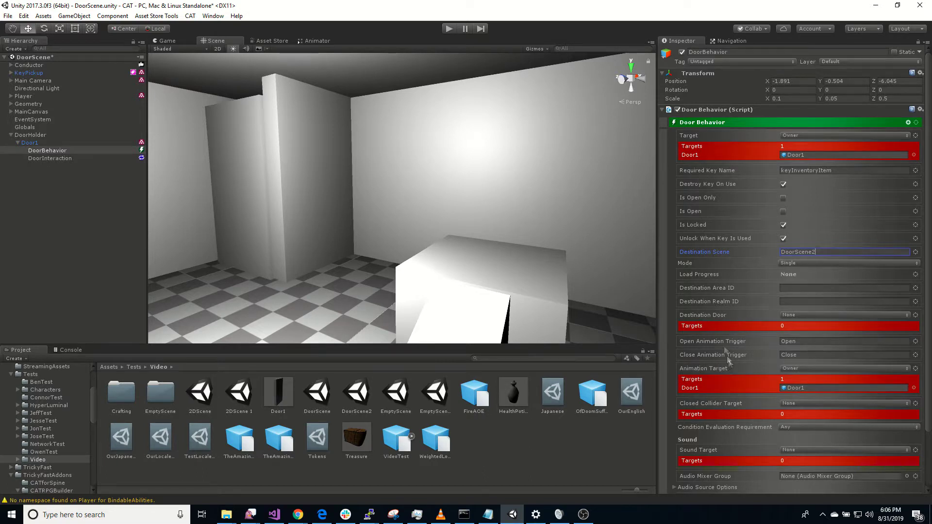
Set DoorBehavior's Destination Door to the Named target Door1 and save the scene
{"action": "left_click", "coordinate": [793, 315]}
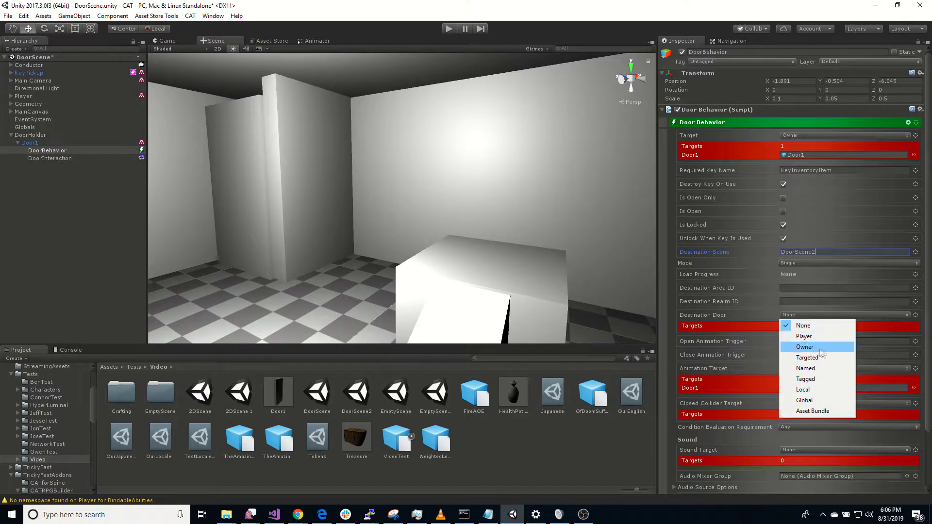
{"action": "left_click", "coordinate": [825, 368]}
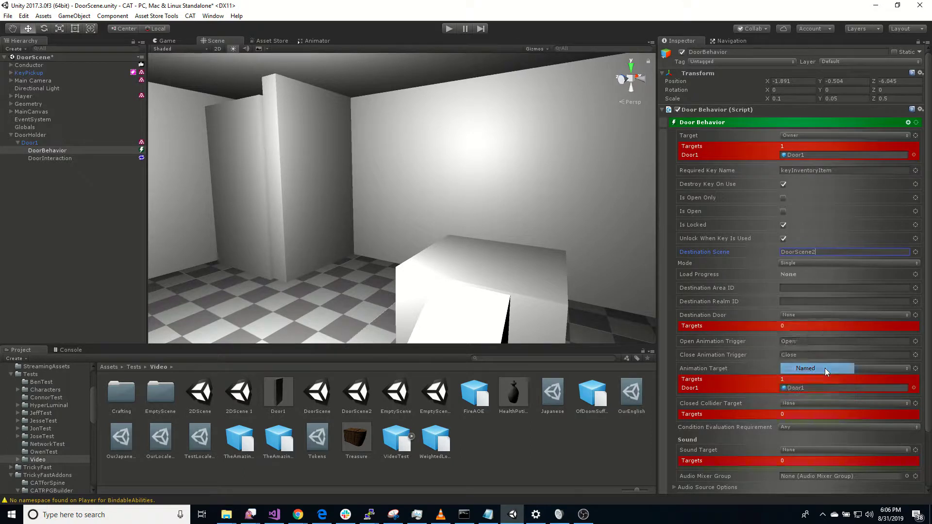
{"action": "left_click", "coordinate": [790, 316]}
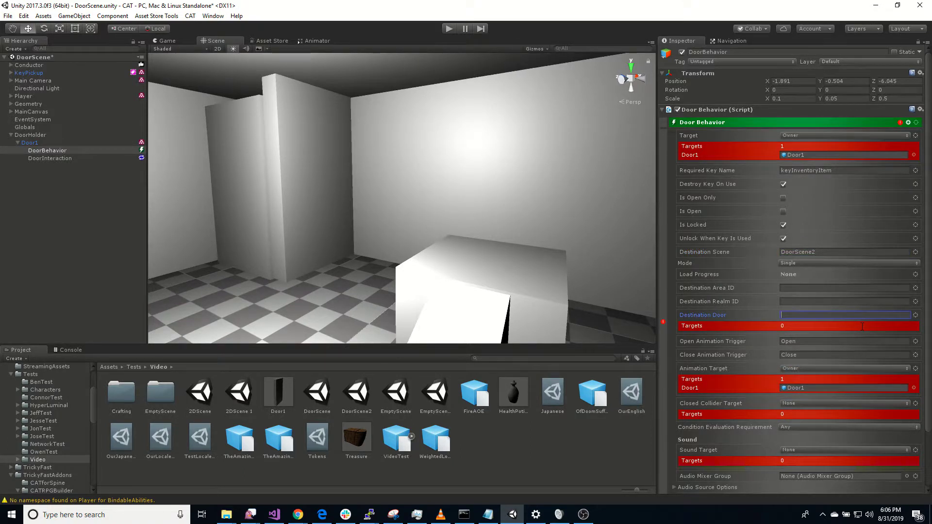
{"action": "type", "text": "Door1"}
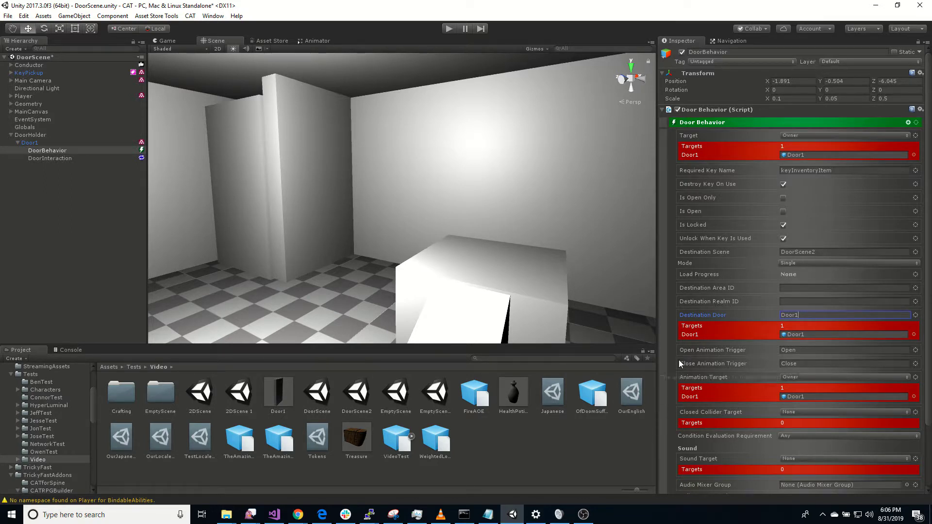
{"action": "scroll", "coordinate": [715, 448], "scroll_direction": "down", "scroll_amount": 3}
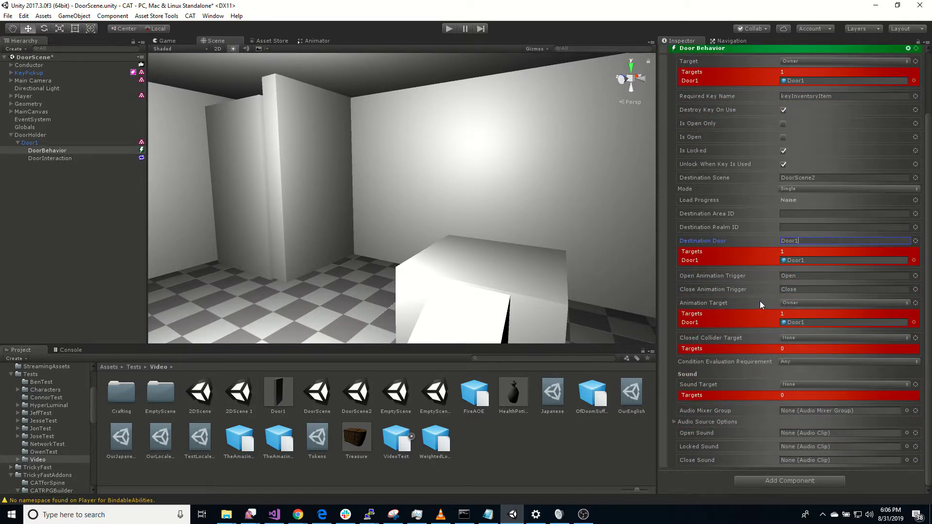
{"action": "scroll", "coordinate": [643, 270], "scroll_direction": "up", "scroll_amount": 1}
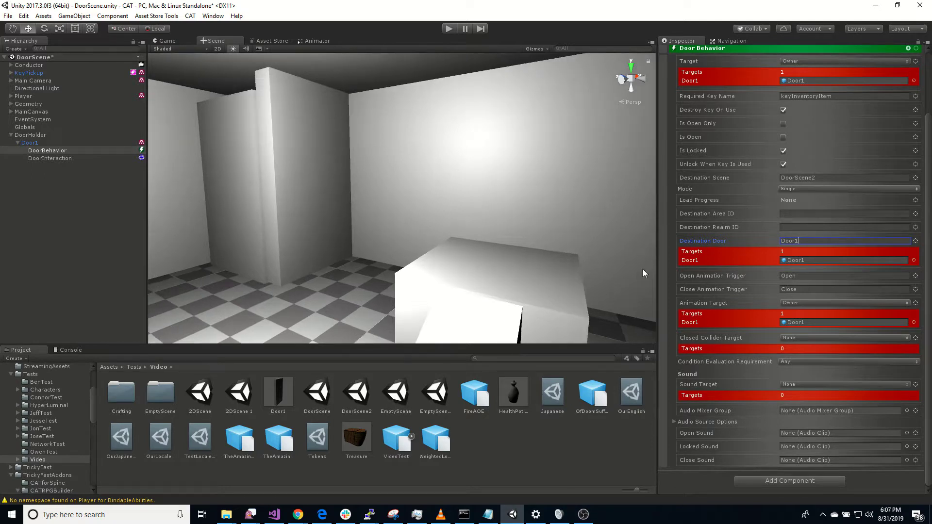
{"action": "left_click", "coordinate": [57, 261]}
{"action": "key", "text": "ctrl+s"}
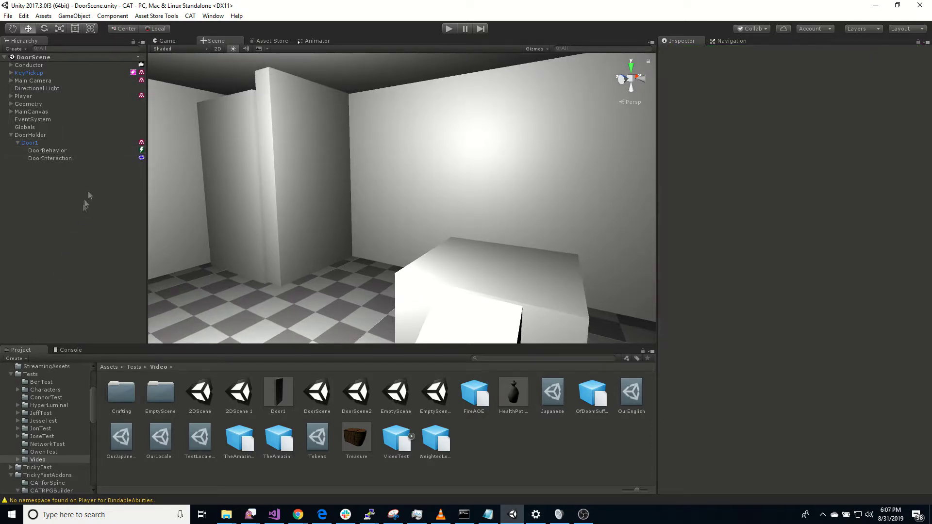
Open the build settings and add the open DoorScene to the scenes in the build
{"action": "left_click", "coordinate": [37, 112]}
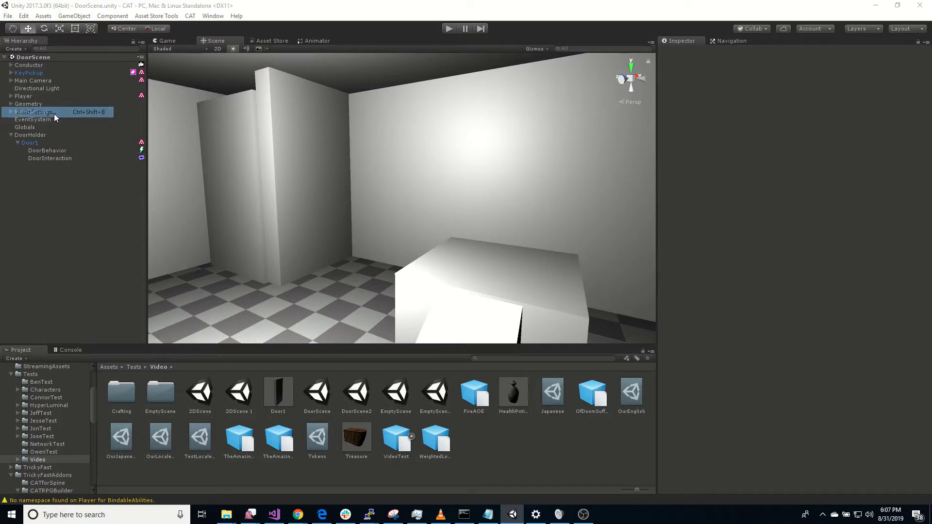
{"action": "left_click_drag", "start_coordinate": [96, 216], "coordinate": [244, 120]}
{"action": "scroll", "coordinate": [257, 184], "scroll_direction": "down", "scroll_amount": 5}
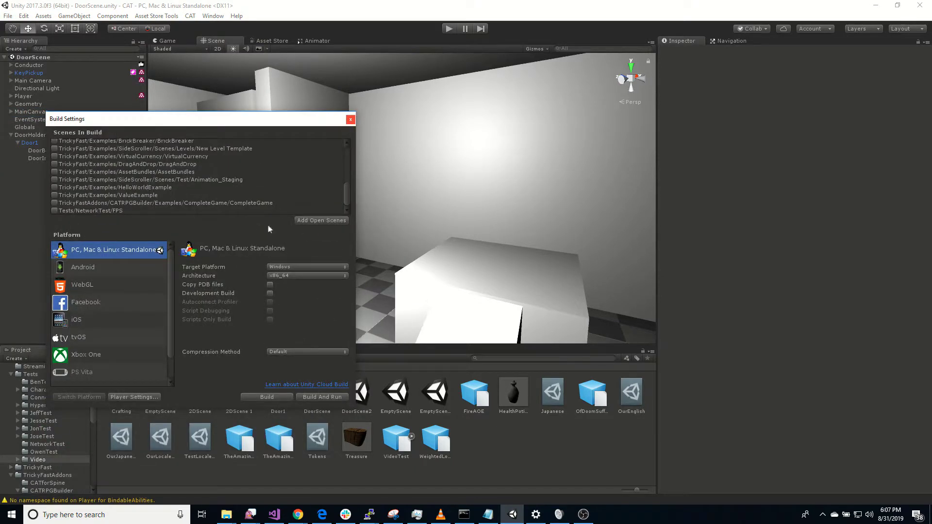
{"action": "left_click", "coordinate": [318, 220]}
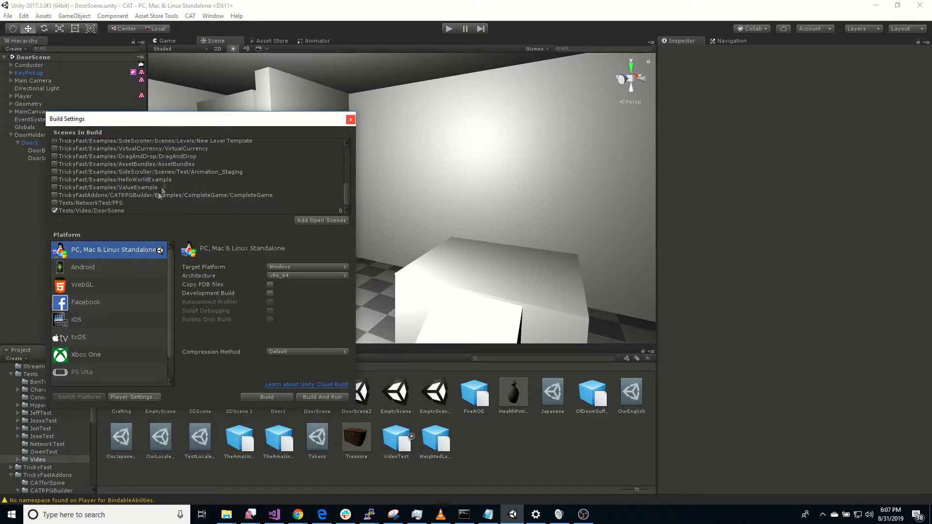
Move the Build Settings window out of the way and open the DoorScene2 scene
{"action": "left_click_drag", "start_coordinate": [166, 121], "coordinate": [0, 115]}
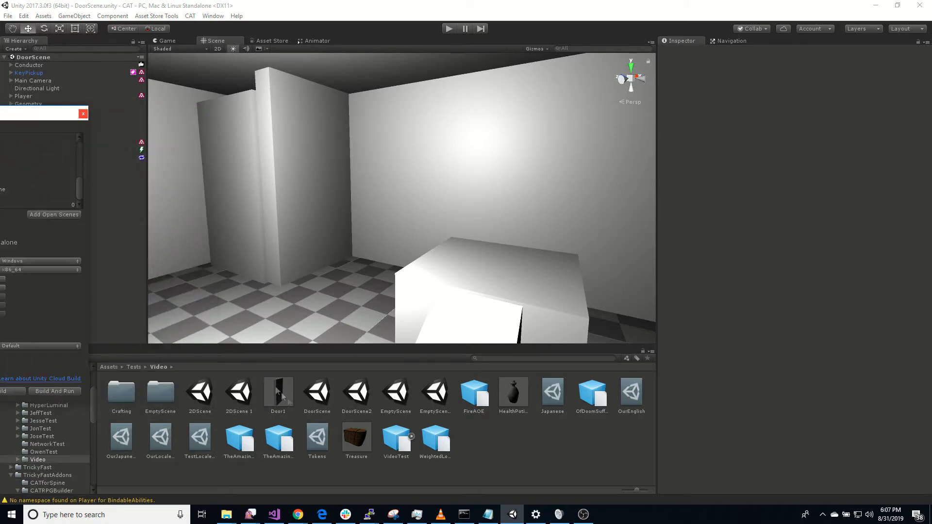
{"action": "left_click", "coordinate": [360, 396]}
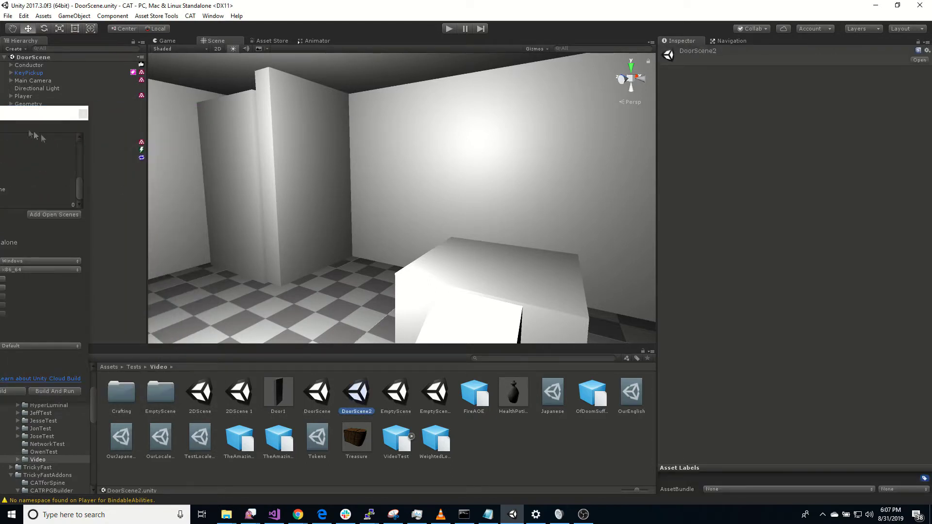
{"action": "double_click", "coordinate": [361, 397]}
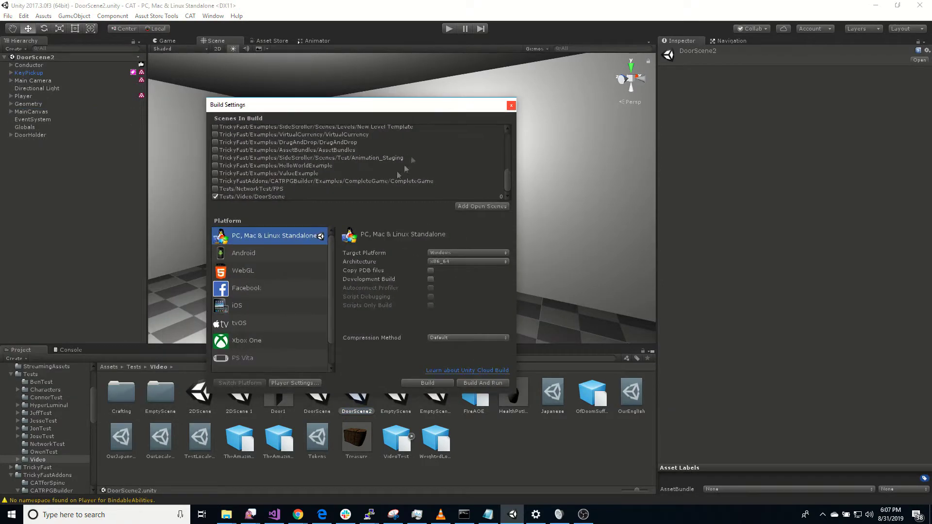
Add the open DoorScene2 to the scenes in the build and select Door1 inside DoorHolder
{"action": "left_click_drag", "start_coordinate": [507, 178], "coordinate": [510, 200]}
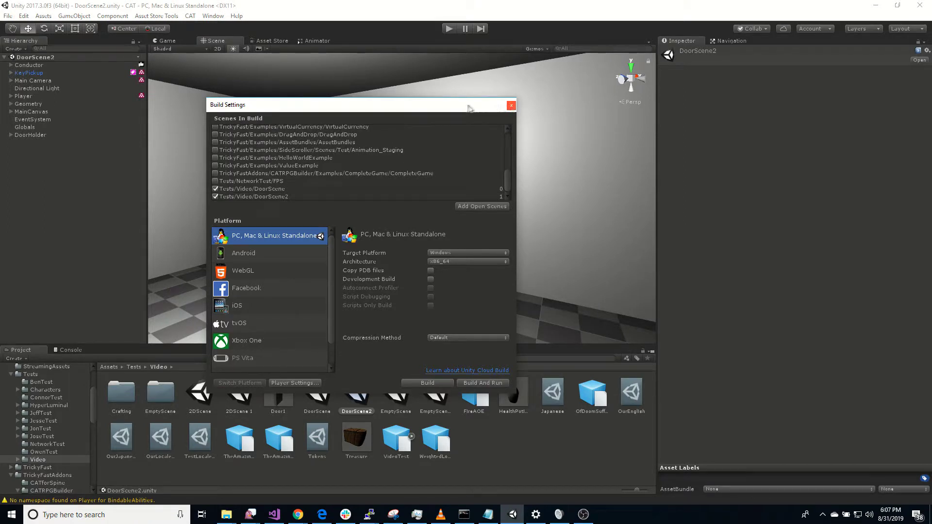
{"action": "left_click", "coordinate": [10, 136]}
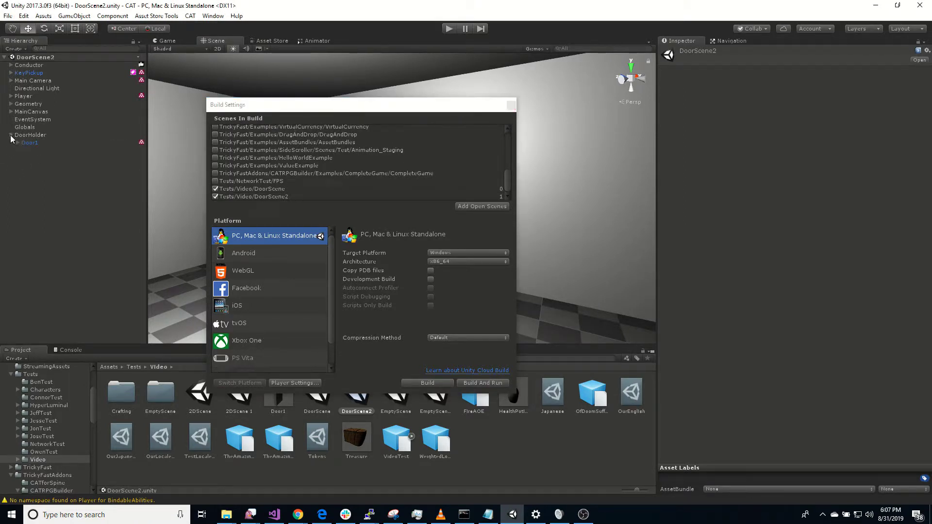
{"action": "left_click", "coordinate": [18, 142]}
{"action": "left_click", "coordinate": [39, 145]}
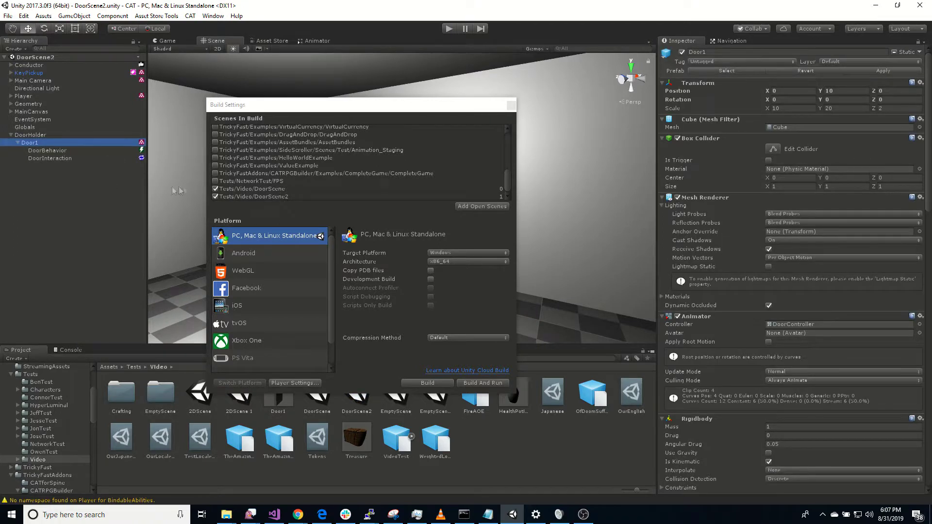
Move the Build Settings window aside and set the Destination Scene of Door1's DoorBehavior to DoorScene
{"action": "left_click_drag", "start_coordinate": [350, 109], "coordinate": [0, 162]}
{"action": "right_click_drag", "start_coordinate": [282, 214], "coordinate": [173, 264]}
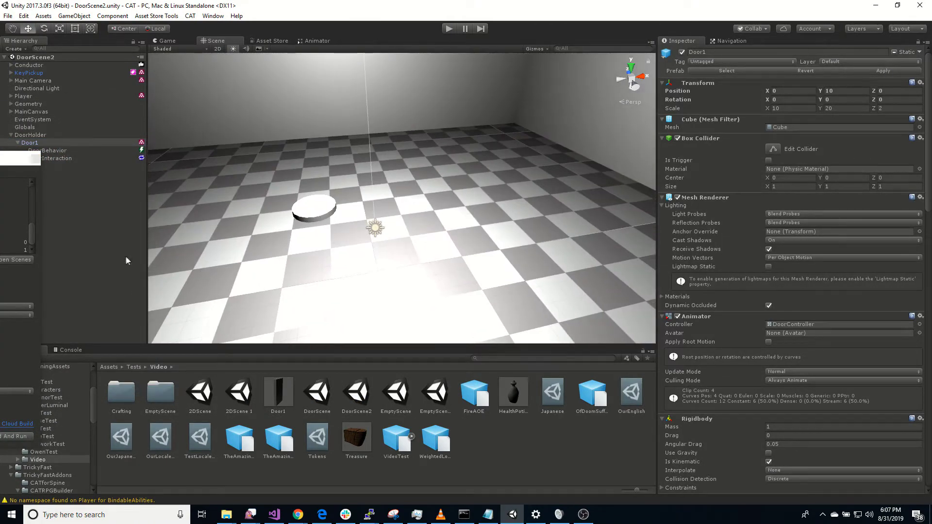
{"action": "left_click", "coordinate": [77, 167]}
{"action": "left_click", "coordinate": [66, 150]}
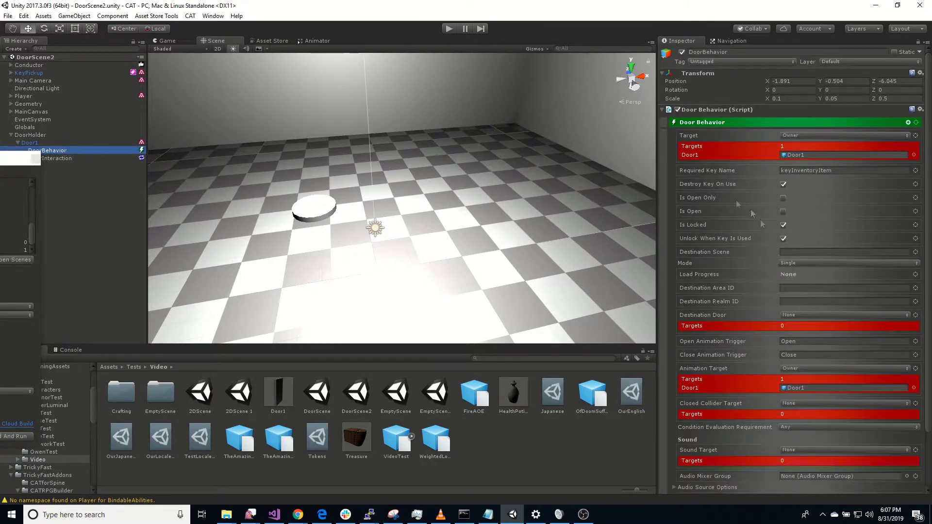
{"action": "left_click", "coordinate": [37, 160]}
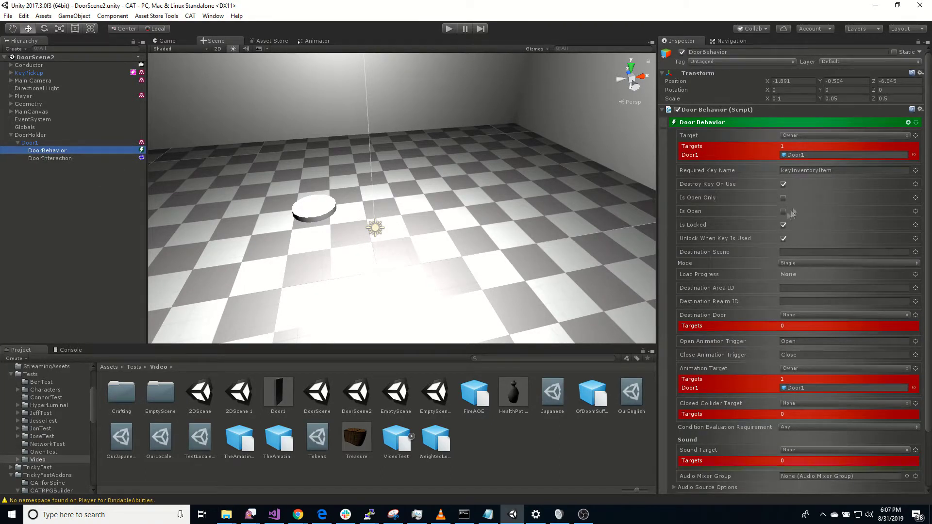
{"action": "left_click", "coordinate": [799, 252]}
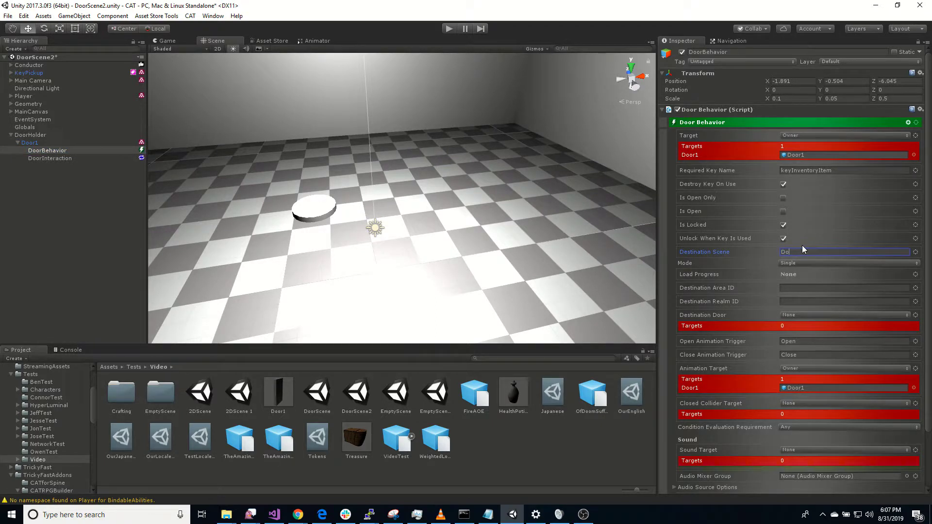
{"action": "type", "text": "DoorScene"}
Set the DoorBehavior's Destination Door to the Named target Door1 and save DoorScene2
{"action": "left_click", "coordinate": [786, 315]}
{"action": "left_click", "coordinate": [823, 368]}
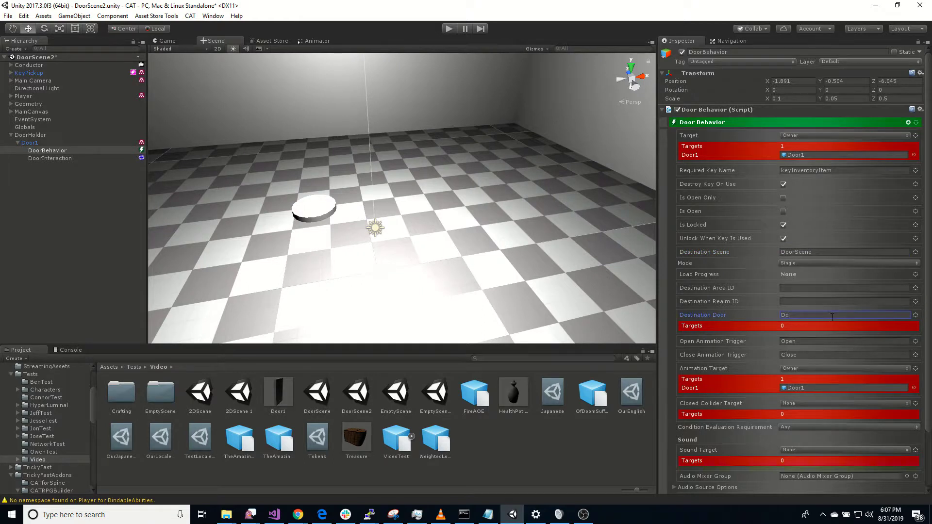
{"action": "type", "text": "Door1"}
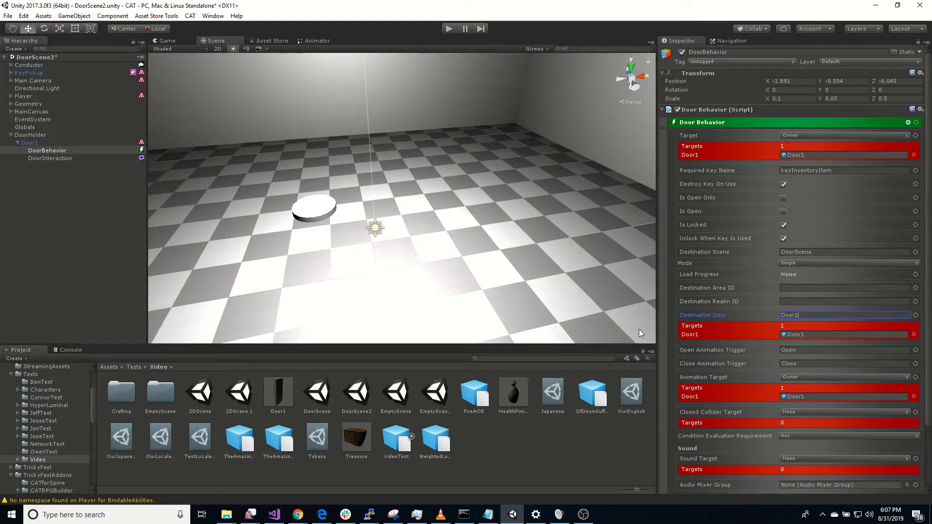
{"action": "left_click", "coordinate": [112, 275]}
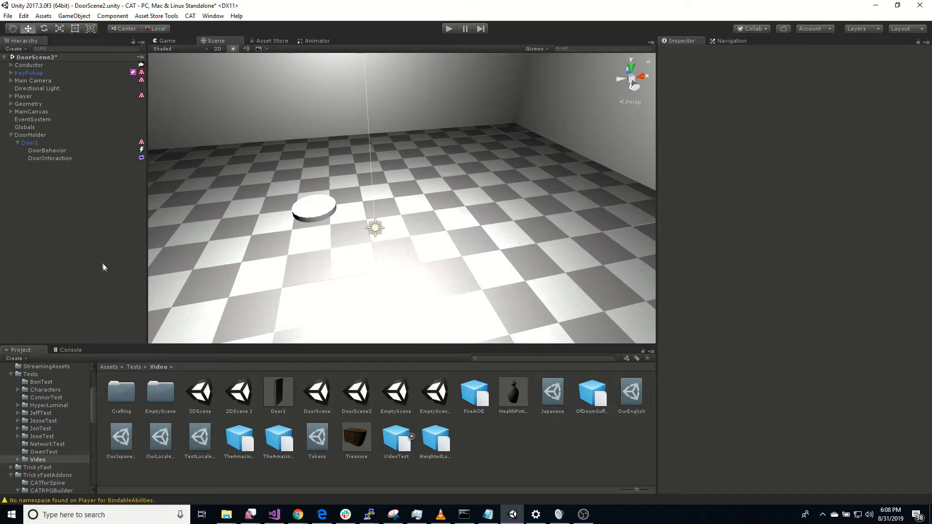
{"action": "key", "text": "ctrl+s"}
Open DoorScene, start play mode and pick up the key from the floor
{"action": "double_click", "coordinate": [319, 397]}
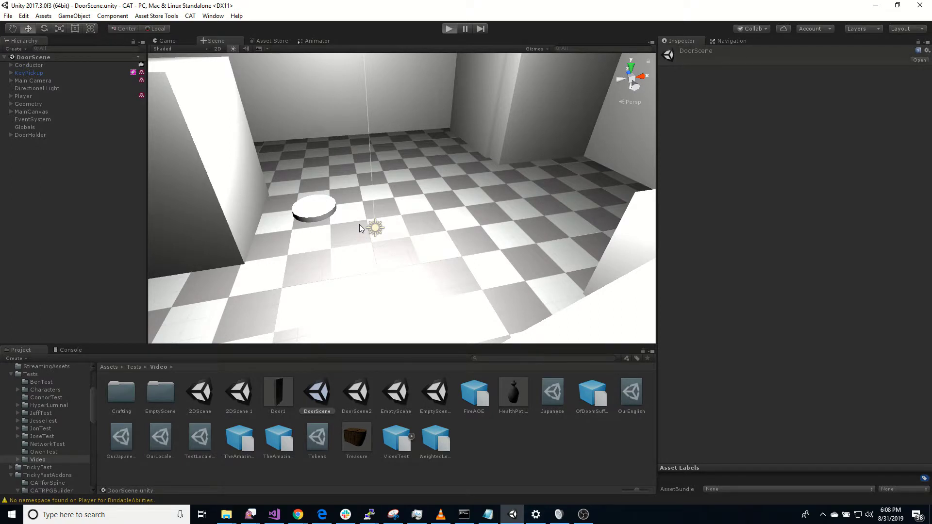
{"action": "key", "text": "ctrl+p"}
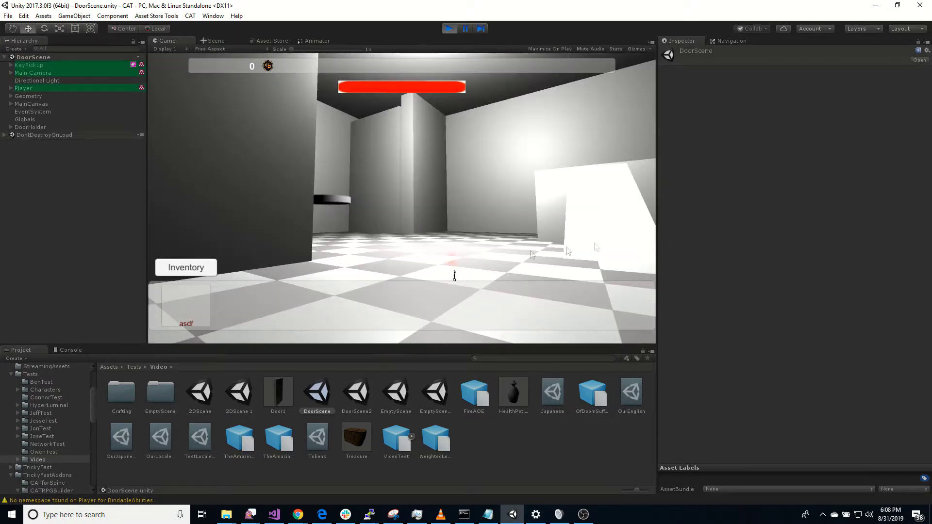
{"action": "key", "text": "w"}
{"action": "right_click_drag", "start_coordinate": [478, 247], "coordinate": [519, 299]}
{"action": "key", "text": "w"}
{"action": "left_click", "coordinate": [448, 293]}
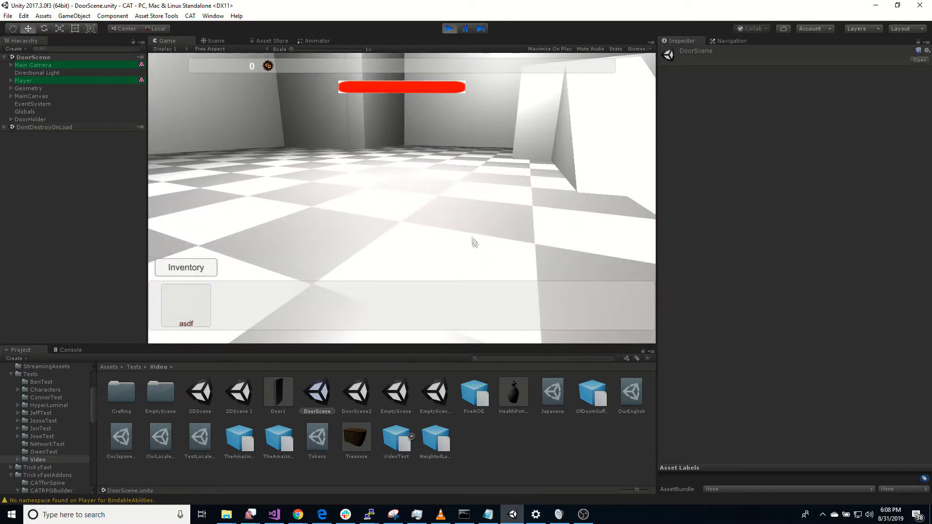
Walk to the locked door in DoorScene and go through it to DoorScene2
{"action": "right_click_drag", "start_coordinate": [473, 238], "coordinate": [444, 176]}
{"action": "key", "text": "w"}
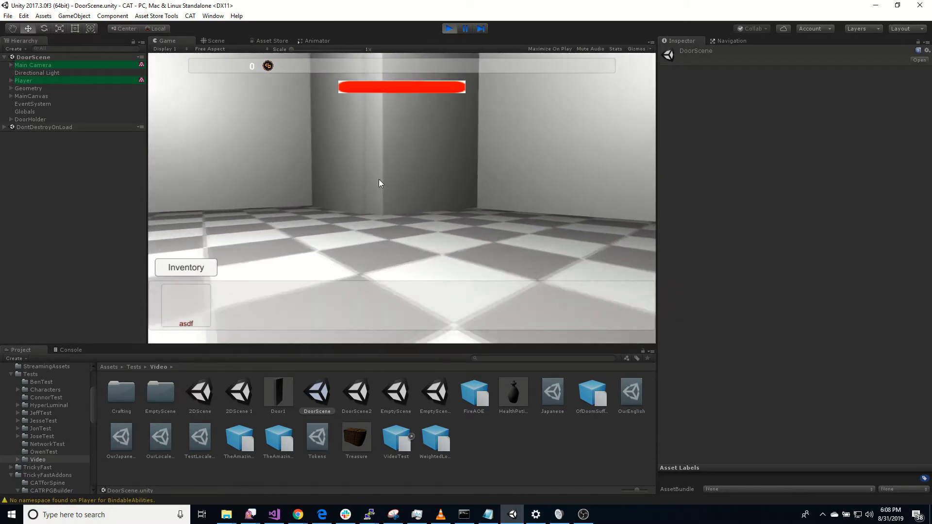
{"action": "key", "text": "w"}
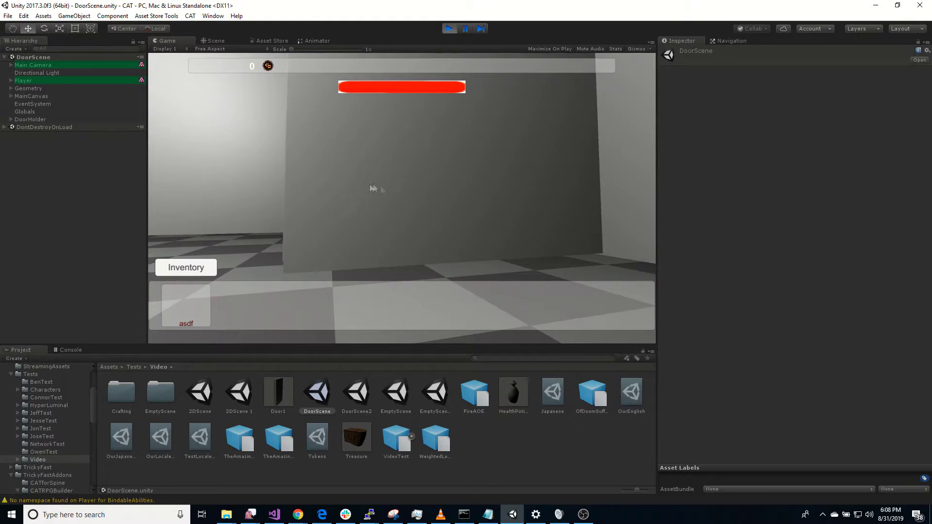
{"action": "key", "text": "w"}
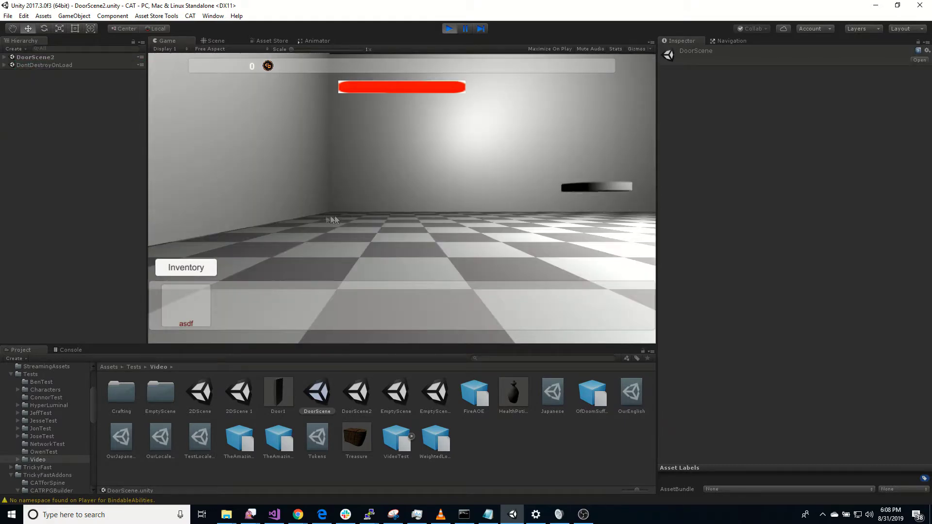
Look around the room in DoorScene2 and expand the running scene's Player in the hierarchy to inspect its children
{"action": "key", "text": "w"}
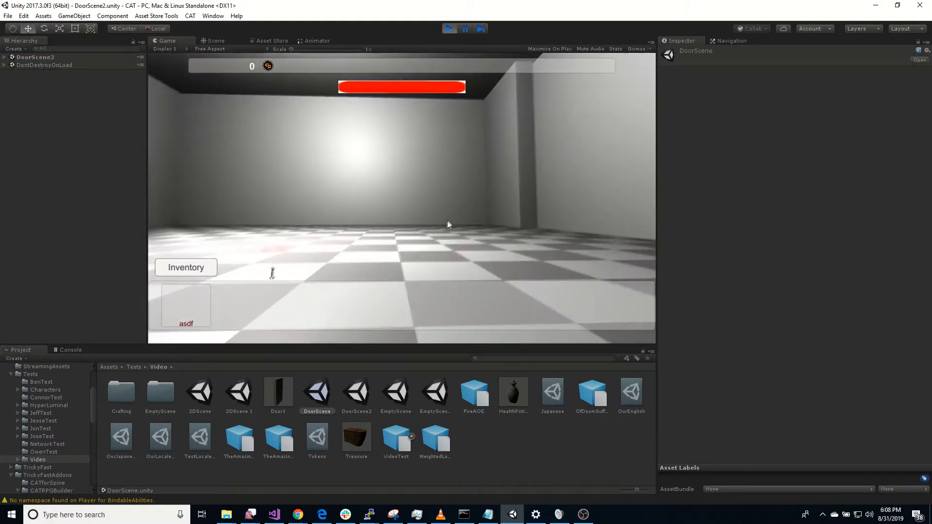
{"action": "key", "text": "w"}
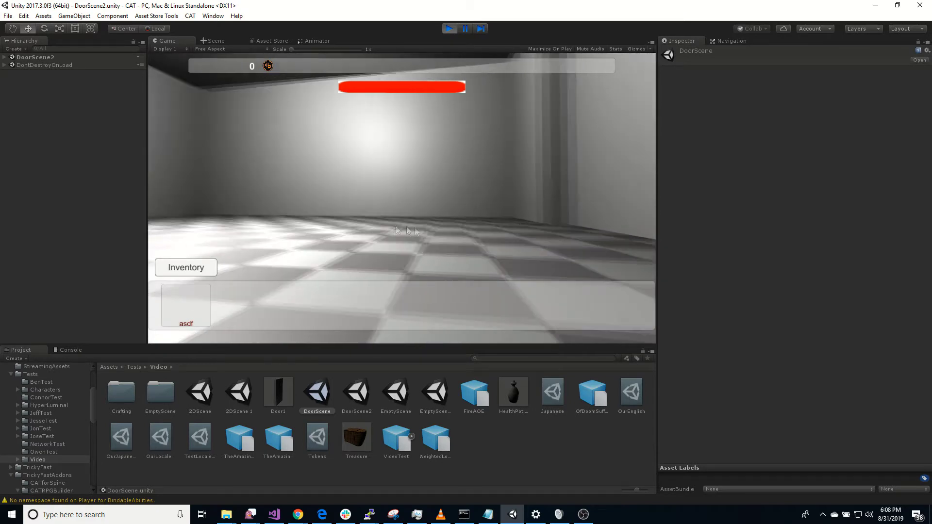
{"action": "key", "text": "w"}
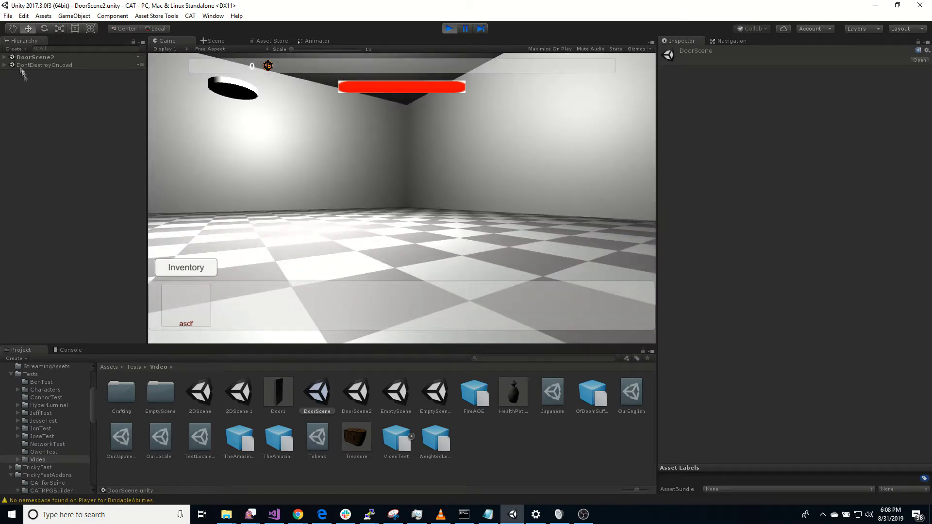
{"action": "left_click", "coordinate": [5, 57]}
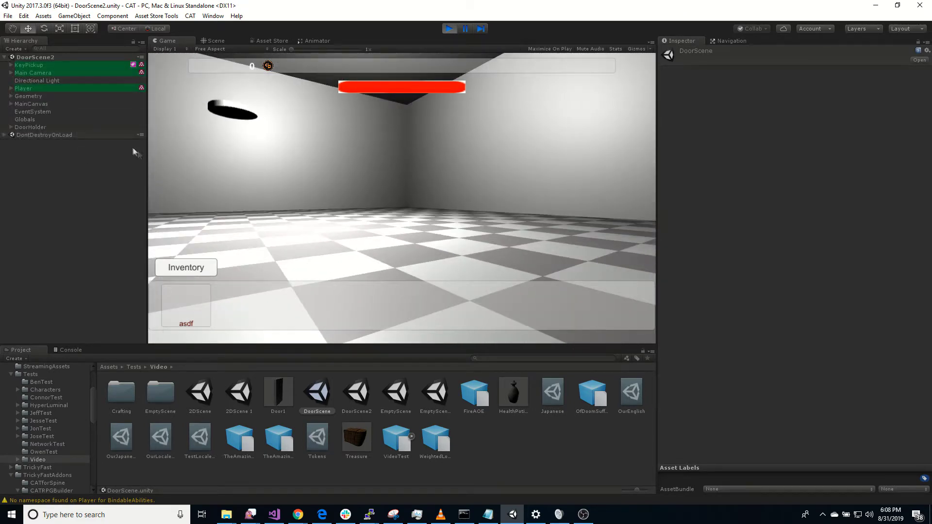
{"action": "left_click", "coordinate": [10, 89]}
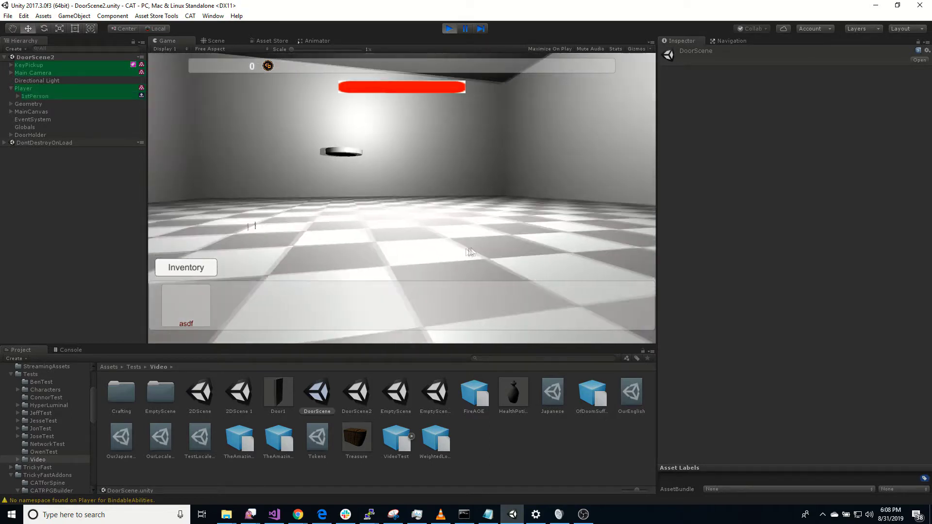
Walk up to the door in DoorScene2 and try to open it without the key
{"action": "key", "text": "d"}
{"action": "left_click", "coordinate": [322, 245]}
{"action": "key", "text": "w"}
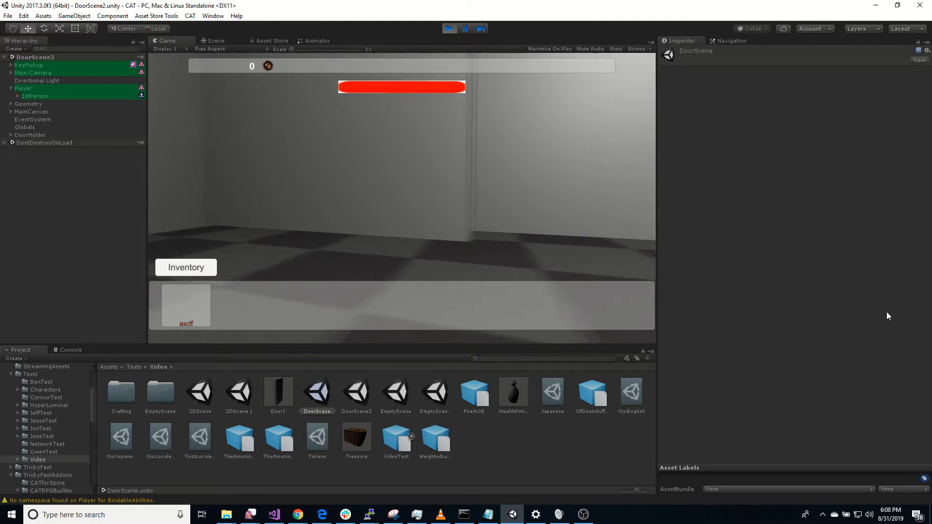
{"action": "key", "text": "w"}
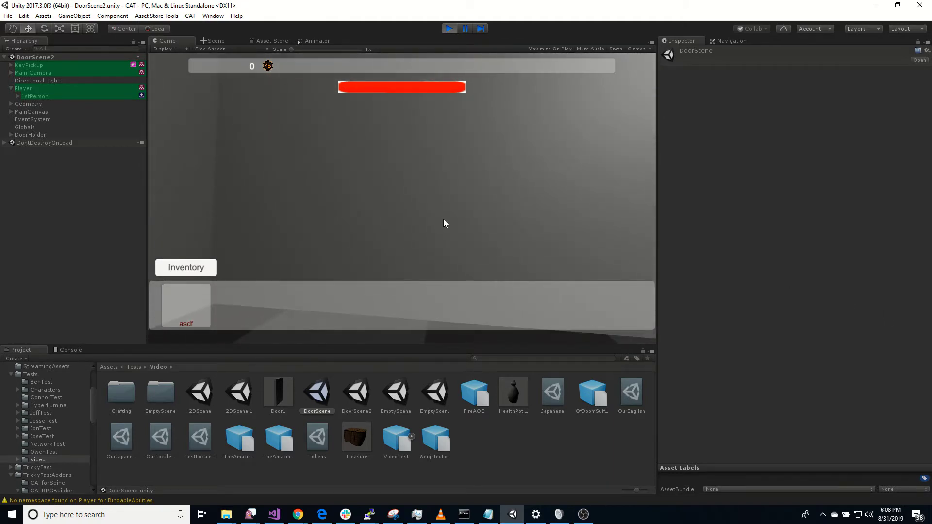
Walk back from the door to the key on DoorScene2's floor and pick it up
{"action": "key", "text": "s"}
{"action": "key", "text": "w"}
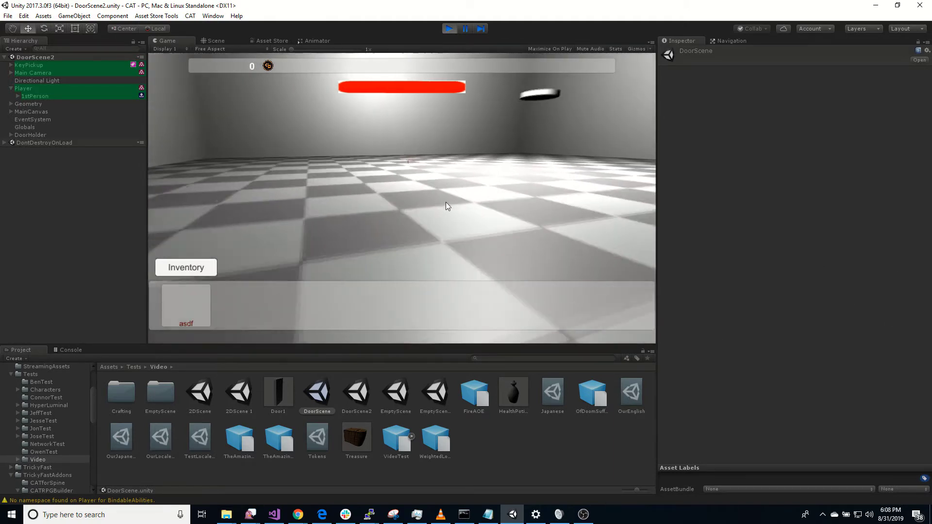
{"action": "key", "text": "w"}
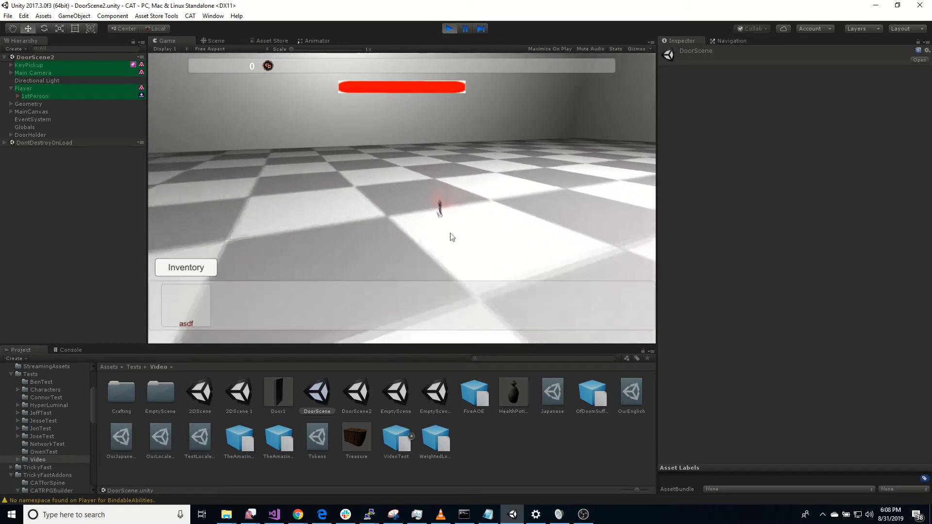
{"action": "left_click", "coordinate": [446, 224]}
Use the door in DoorScene2 to return to DoorScene, walk around there and stop the play test
{"action": "right_click_drag", "start_coordinate": [497, 228], "coordinate": [253, 215]}
{"action": "key", "text": "w"}
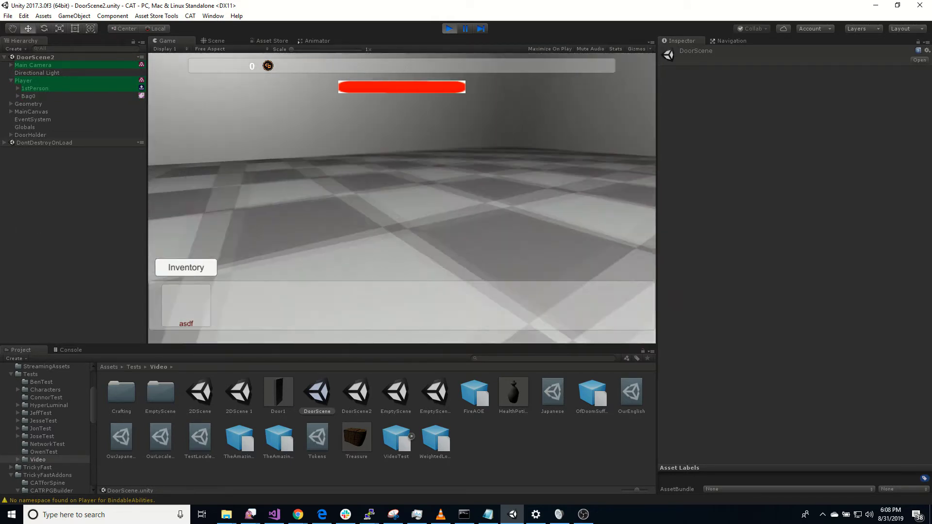
{"action": "key", "text": "w"}
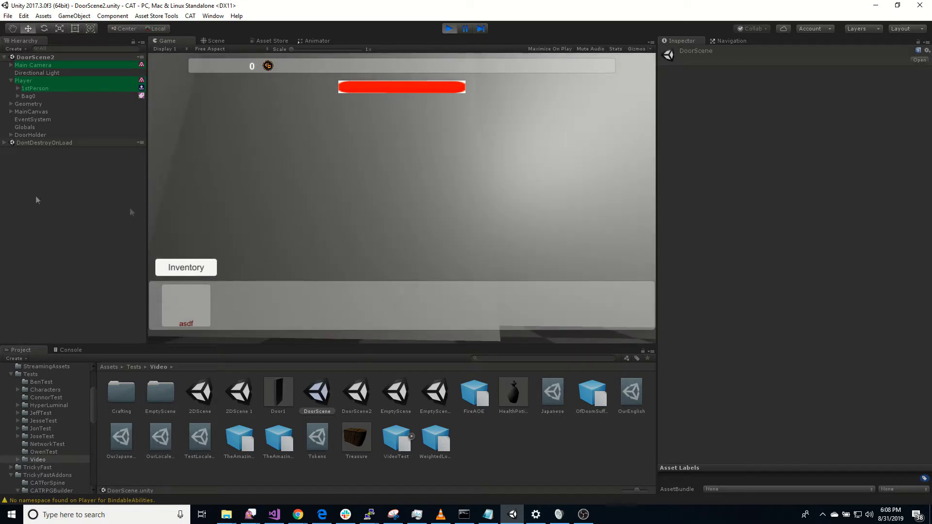
{"action": "left_click", "coordinate": [295, 233]}
{"action": "right_click_drag", "start_coordinate": [380, 228], "coordinate": [752, 191]}
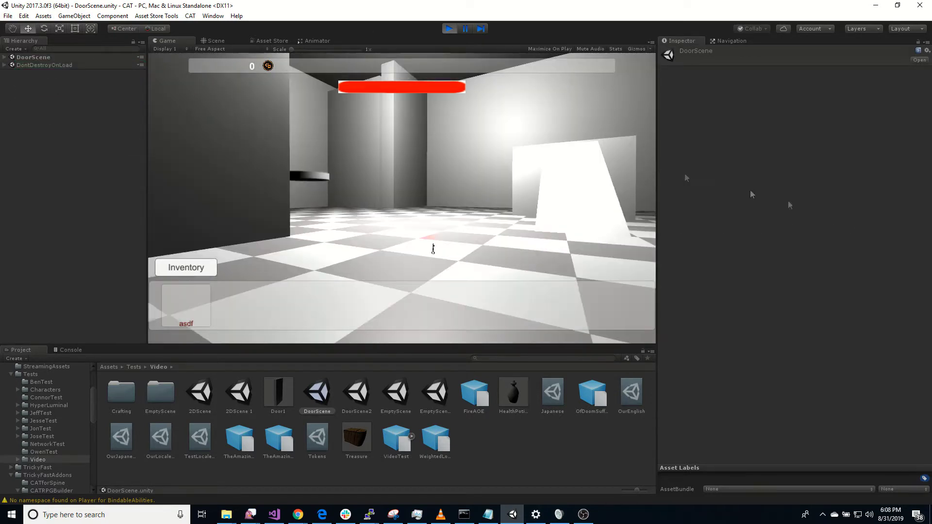
{"action": "key", "text": "w"}
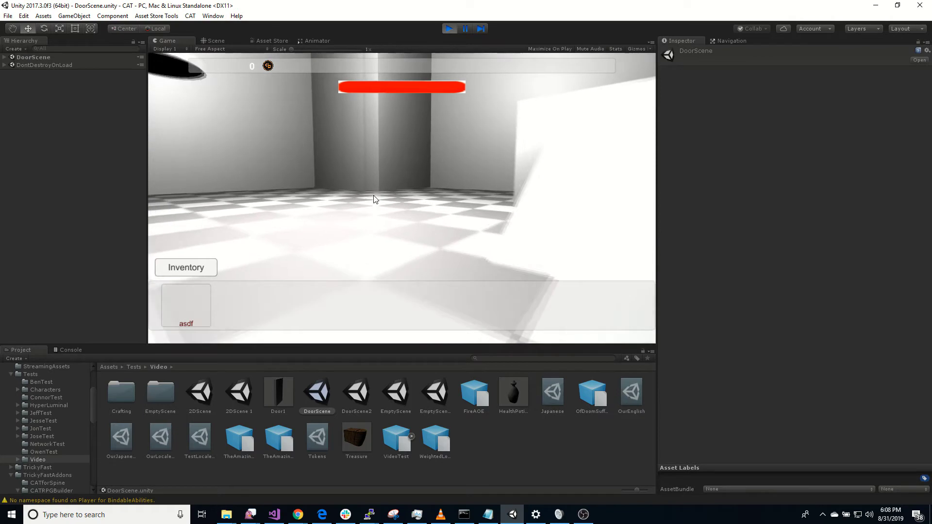
{"action": "key", "text": "w"}
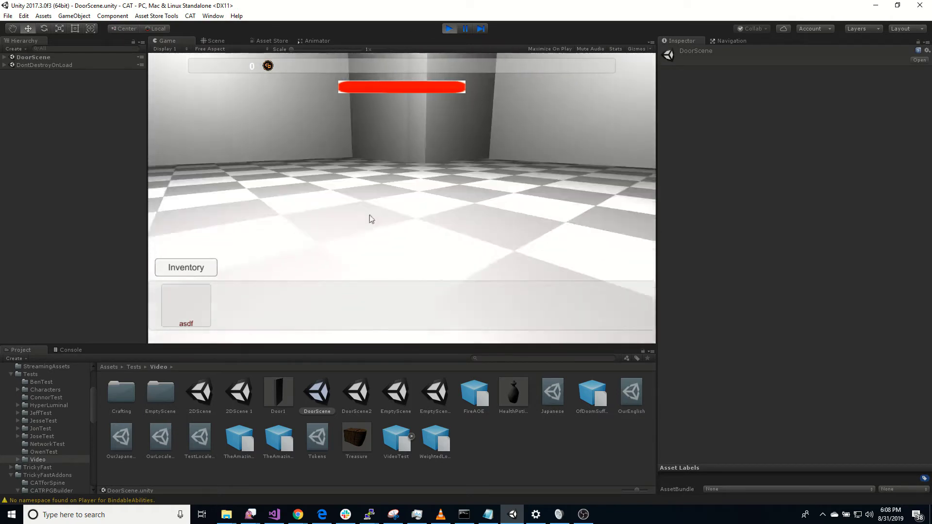
Add a Dont Destroy On Load action to the Player's state machine in DoorScene, targeting its owner, and save the scene
{"action": "left_click", "coordinate": [11, 96]}
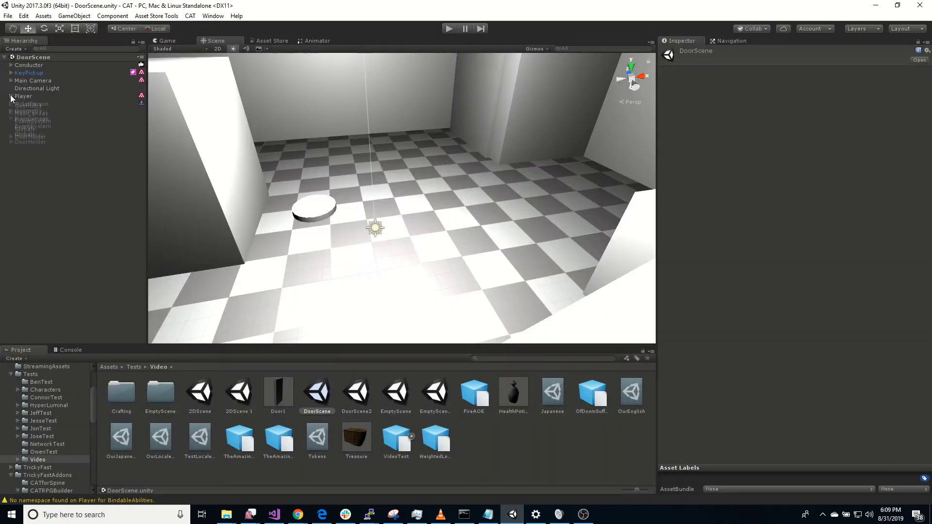
{"action": "left_click", "coordinate": [25, 96]}
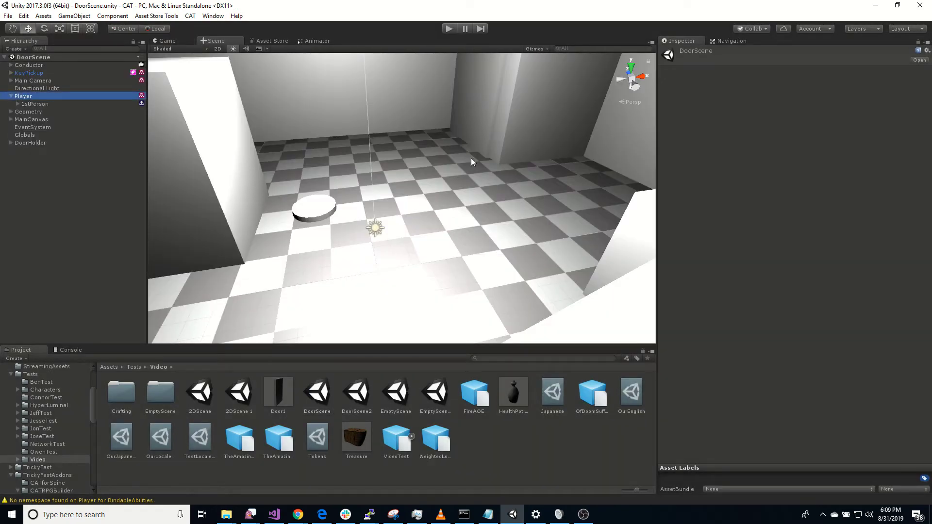
{"action": "scroll", "coordinate": [756, 424], "scroll_direction": "down", "scroll_amount": 3}
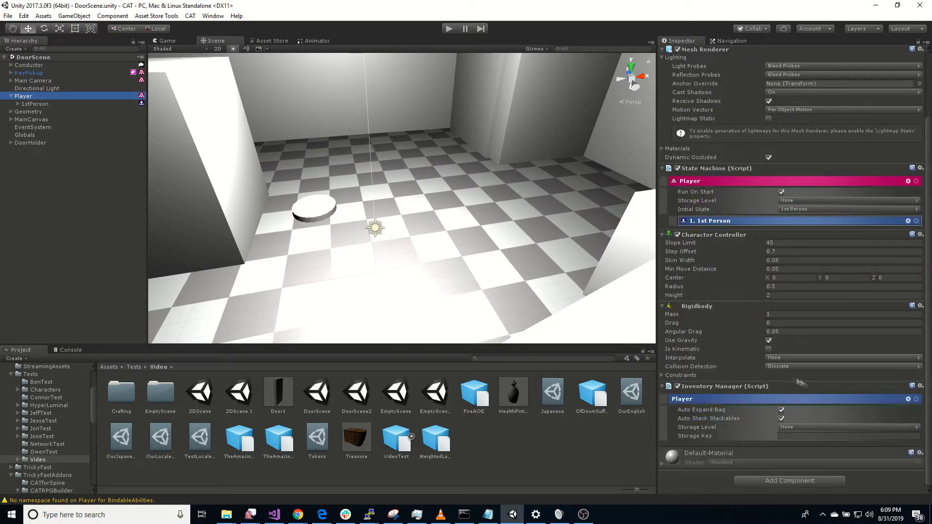
{"action": "left_click", "coordinate": [908, 182]}
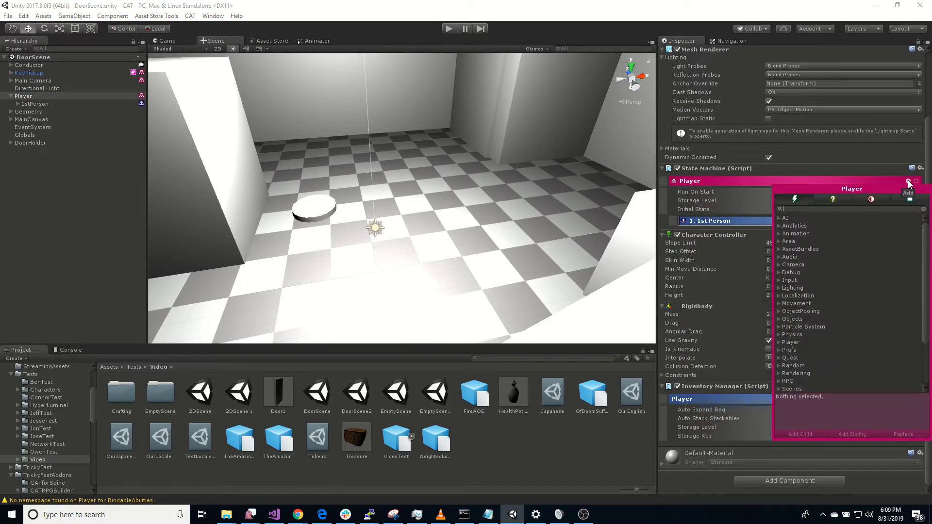
{"action": "type", "text": "destroy"}
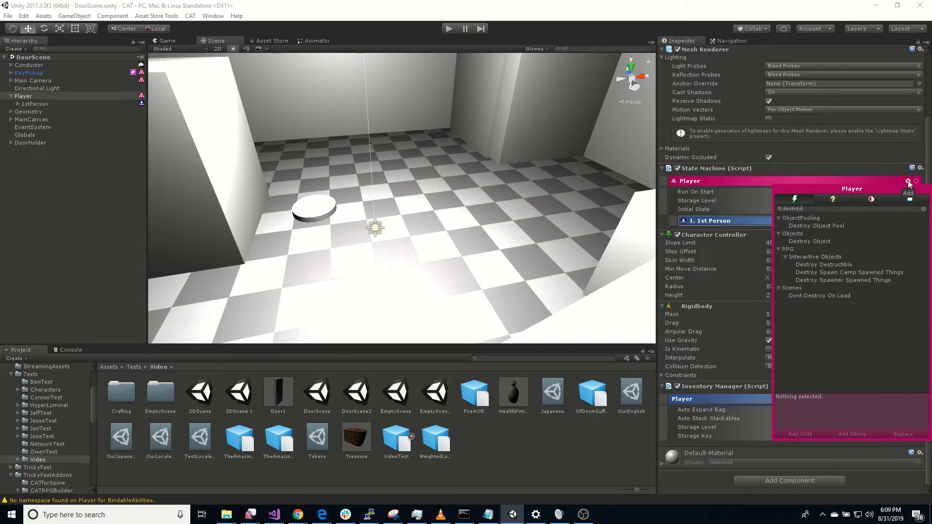
{"action": "double_click", "coordinate": [822, 294]}
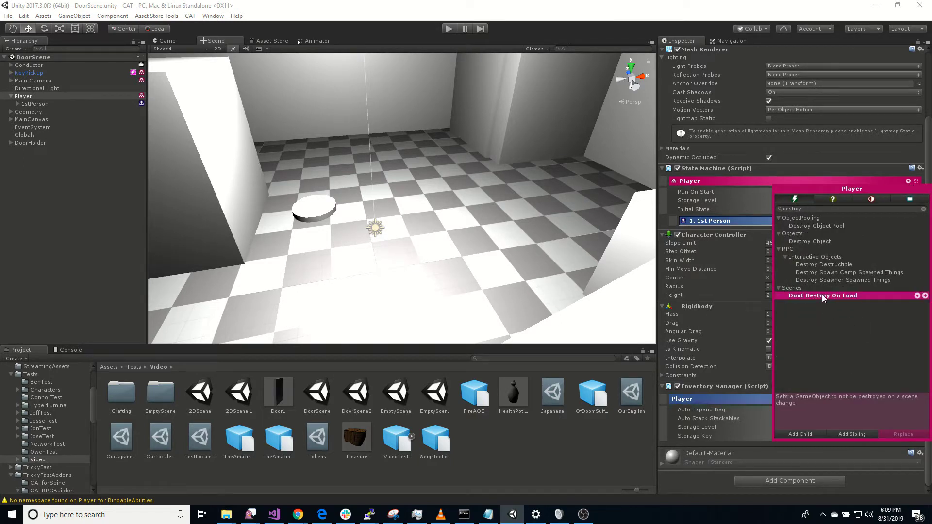
{"action": "left_click", "coordinate": [662, 279]}
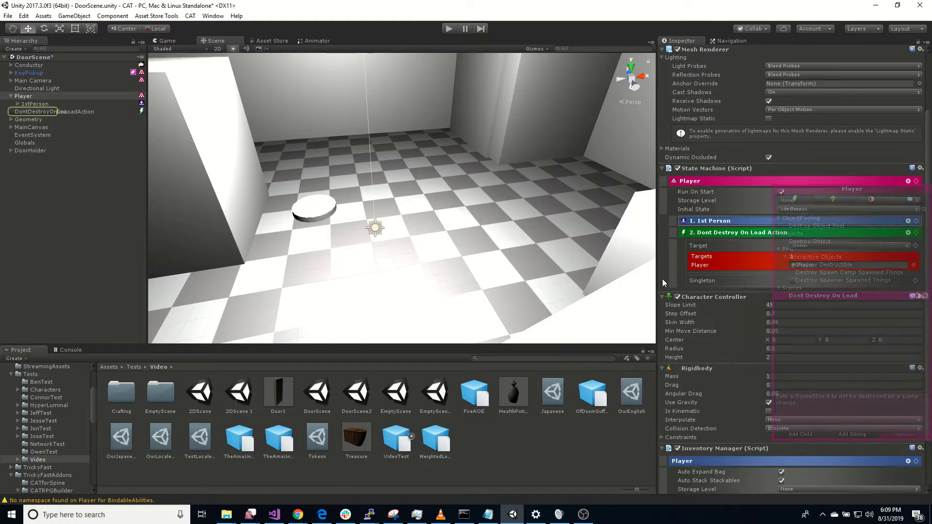
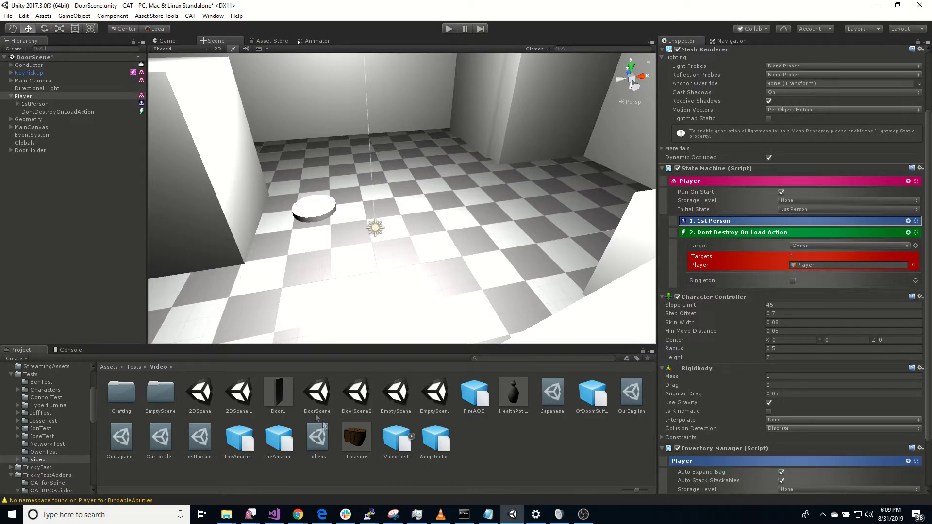
{"action": "left_click", "coordinate": [92, 264]}
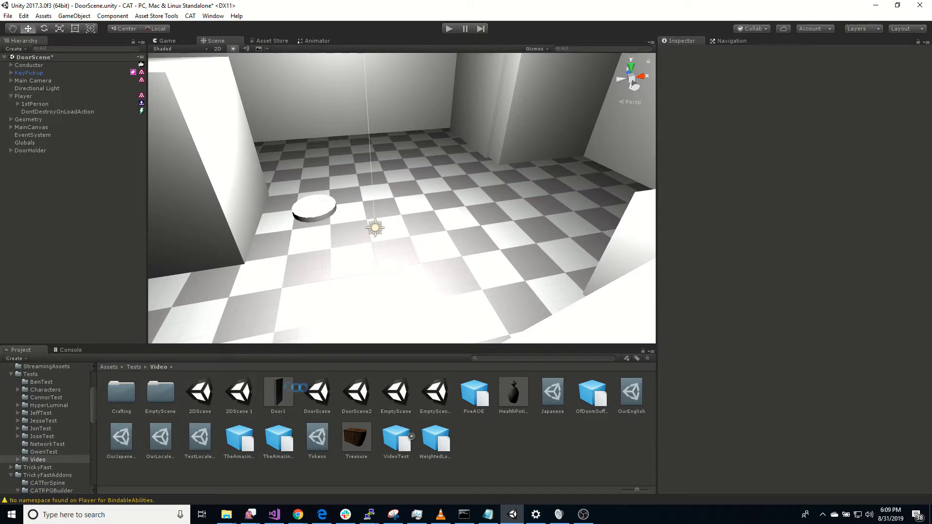
Open DoorScene2, delete its Player object and save the scene
{"action": "double_click", "coordinate": [357, 392]}
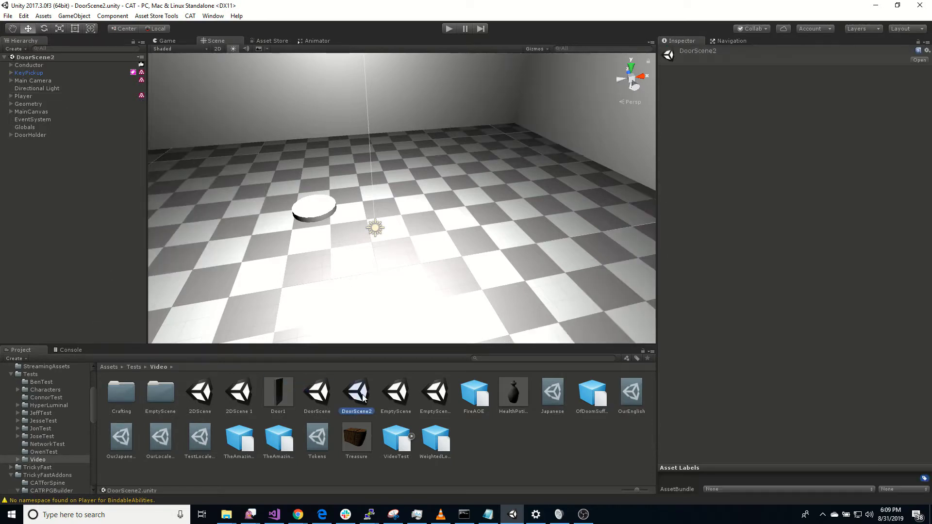
{"action": "left_click", "coordinate": [36, 97]}
{"action": "key", "text": "Delete"}
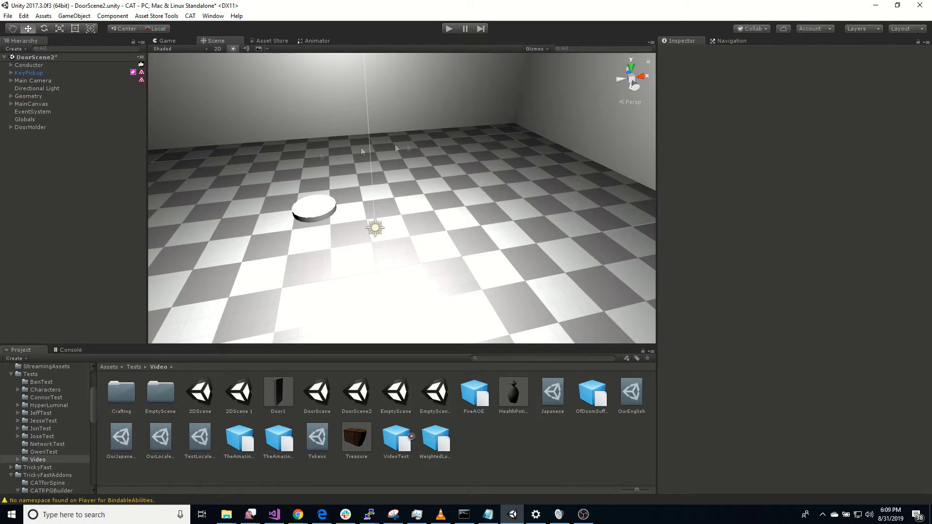
{"action": "key", "text": "ctrl+s"}
Reopen DoorScene, clear the console and enable Use Offset for the Destination Door of Door1's DoorBehavior
{"action": "double_click", "coordinate": [316, 392]}
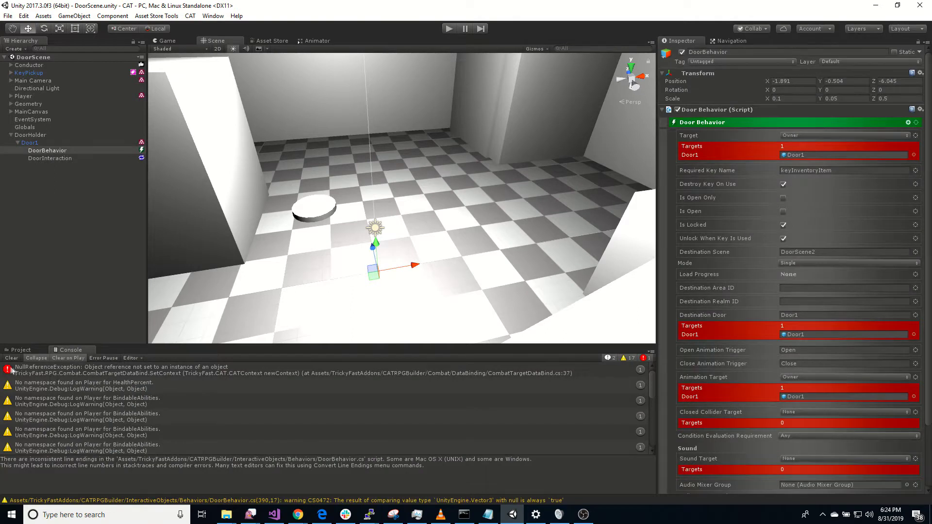
{"action": "left_click", "coordinate": [11, 358]}
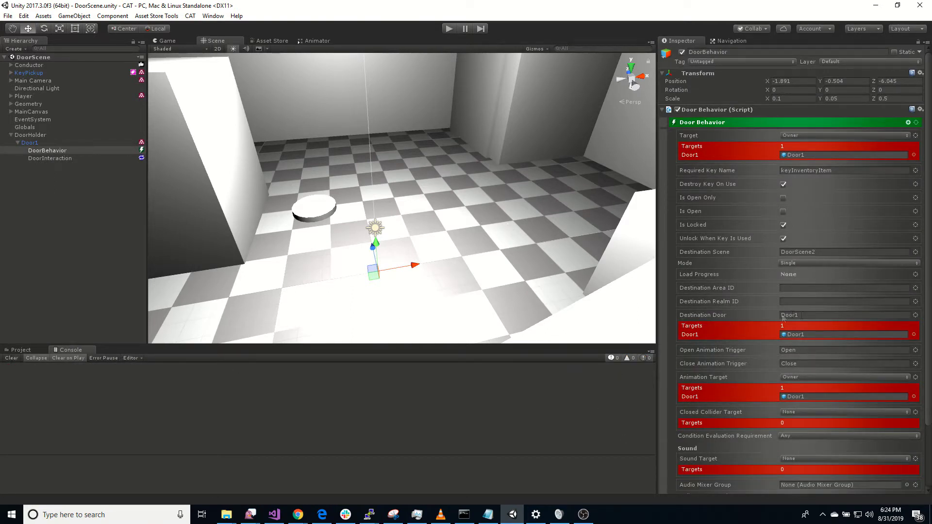
{"action": "left_click", "coordinate": [915, 317]}
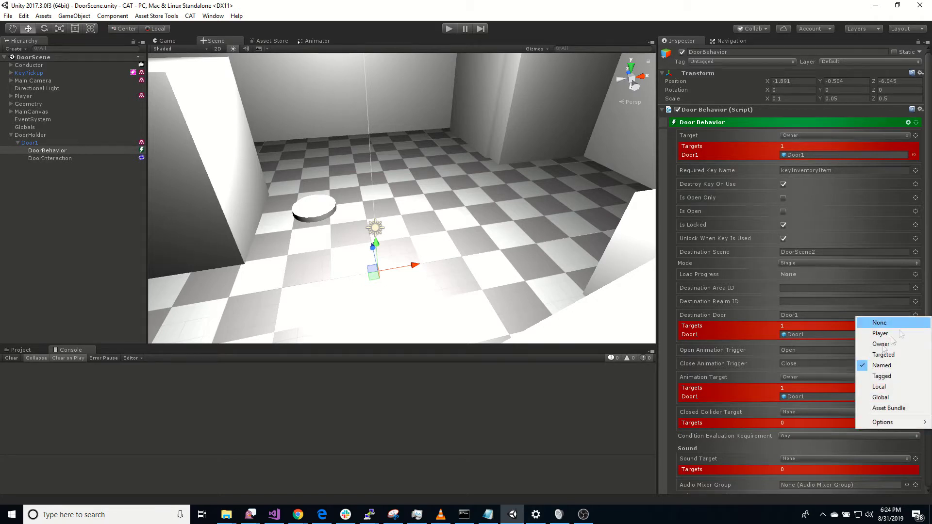
{"action": "mouse_move", "coordinate": [882, 422]}
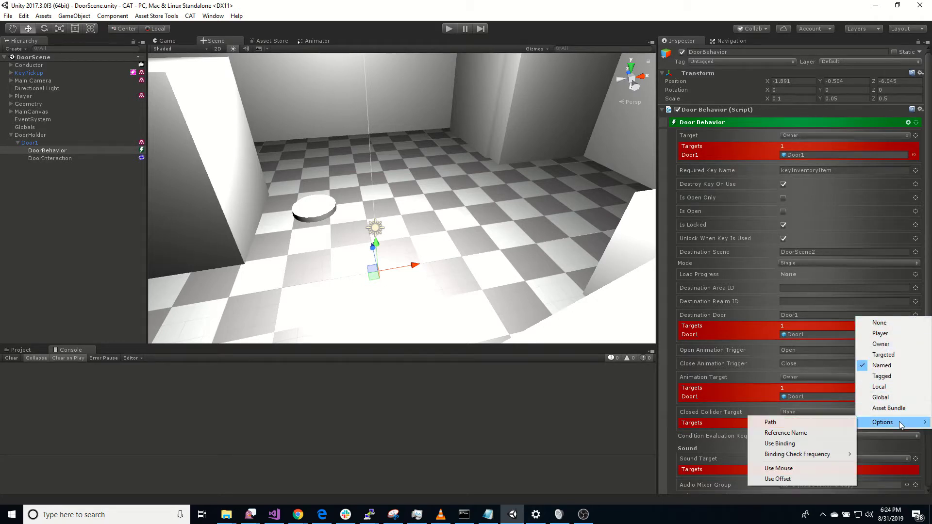
{"action": "left_click", "coordinate": [808, 479]}
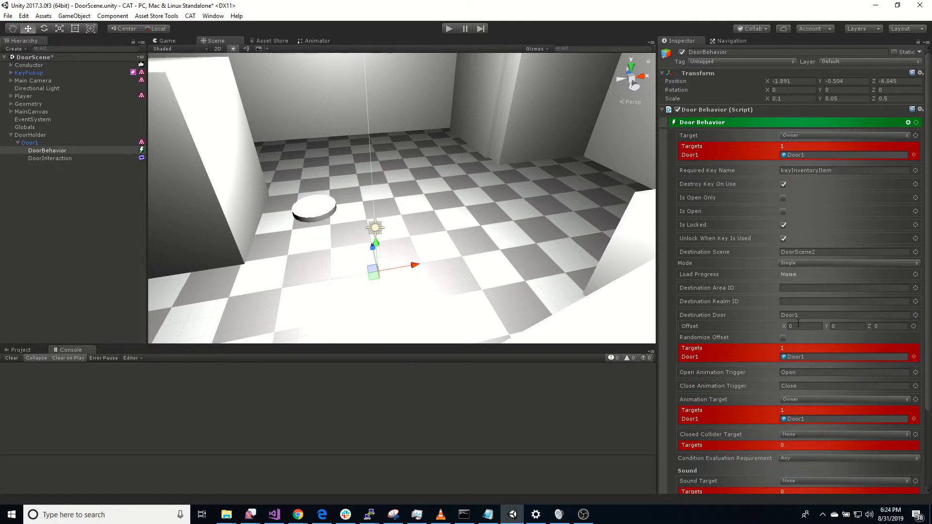
Check Door1's axis orientation in the scene and set its DoorBehavior's Destination Door offset Z to -2
{"action": "left_click", "coordinate": [534, 123]}
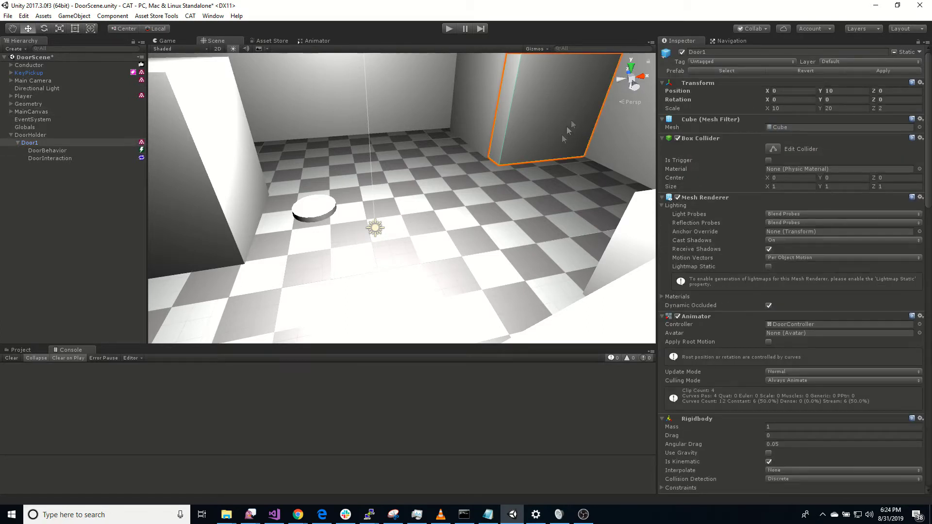
{"action": "middle_click_drag", "start_coordinate": [554, 154], "coordinate": [512, 306]}
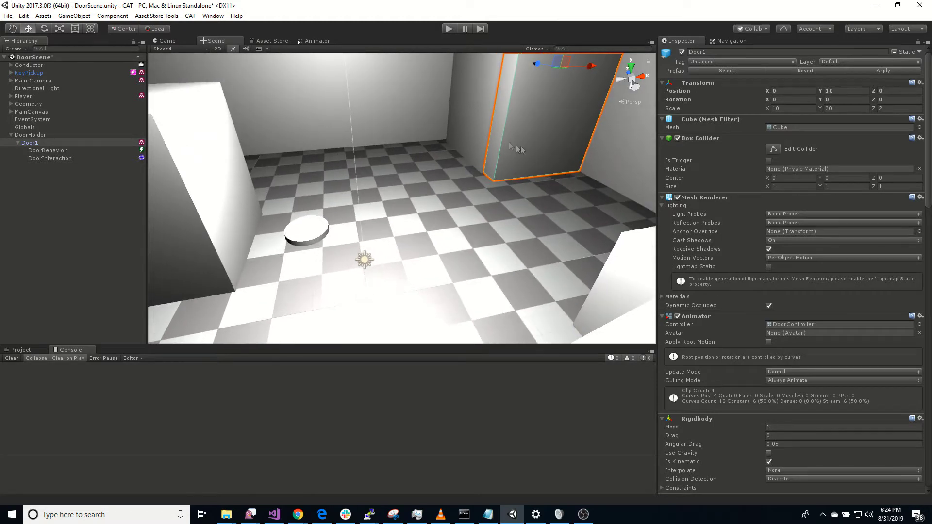
{"action": "left_click_drag", "start_coordinate": [537, 62], "coordinate": [537, 62]}
{"action": "left_click", "coordinate": [64, 152]}
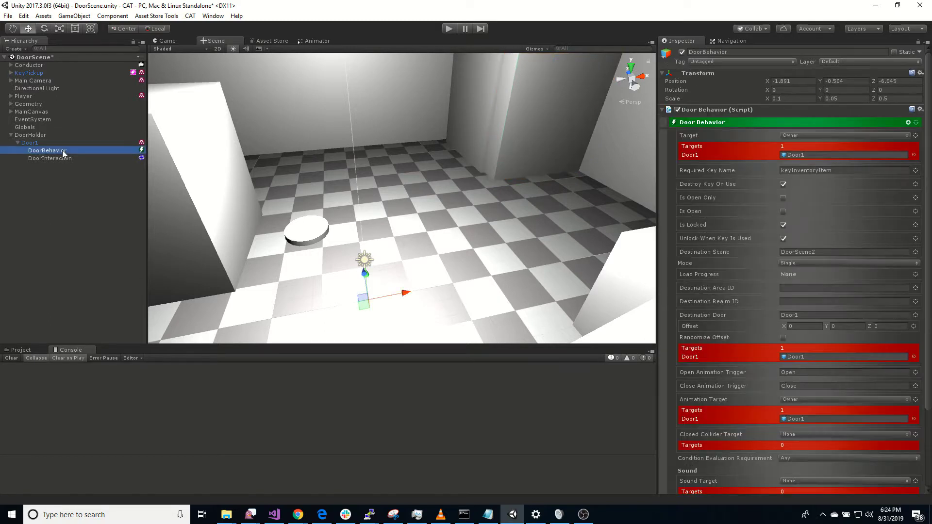
{"action": "left_click", "coordinate": [884, 328]}
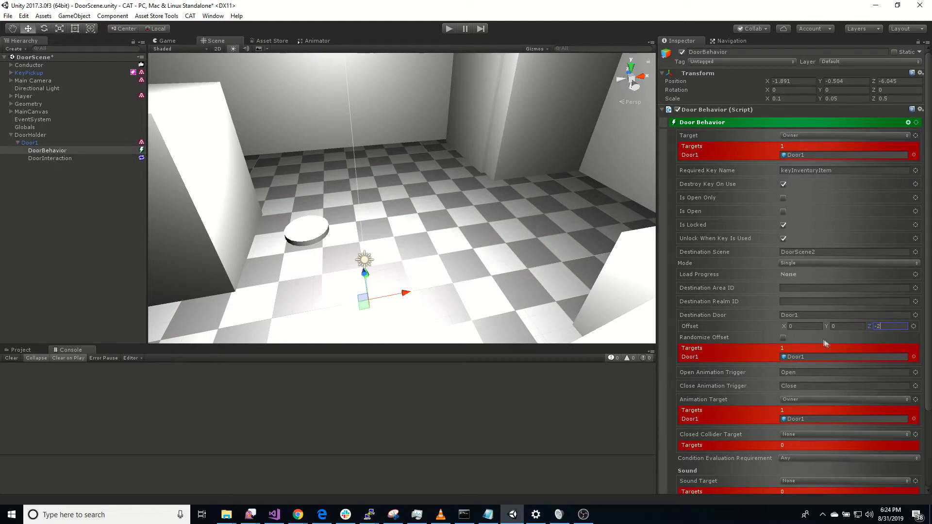
Check the DoorHolder and Door1 positions, set the DoorBehavior's Destination Door offset Y to -8 and save DoorScene
{"action": "left_click", "coordinate": [851, 326]}
{"action": "left_click", "coordinate": [47, 137]}
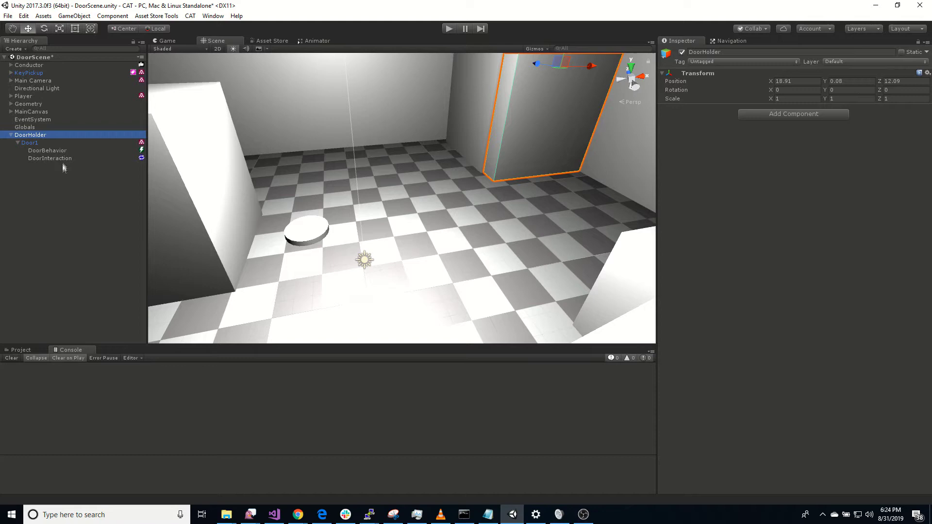
{"action": "left_click", "coordinate": [45, 143]}
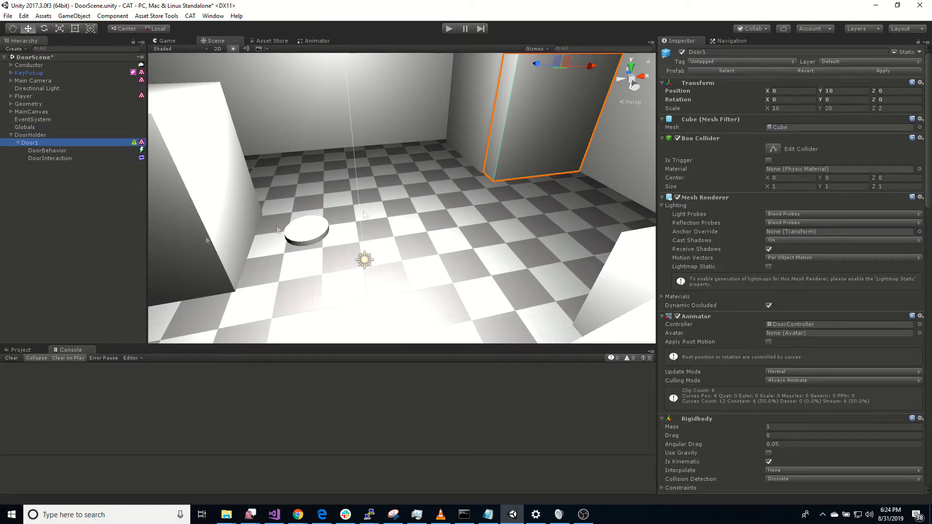
{"action": "left_click", "coordinate": [64, 151]}
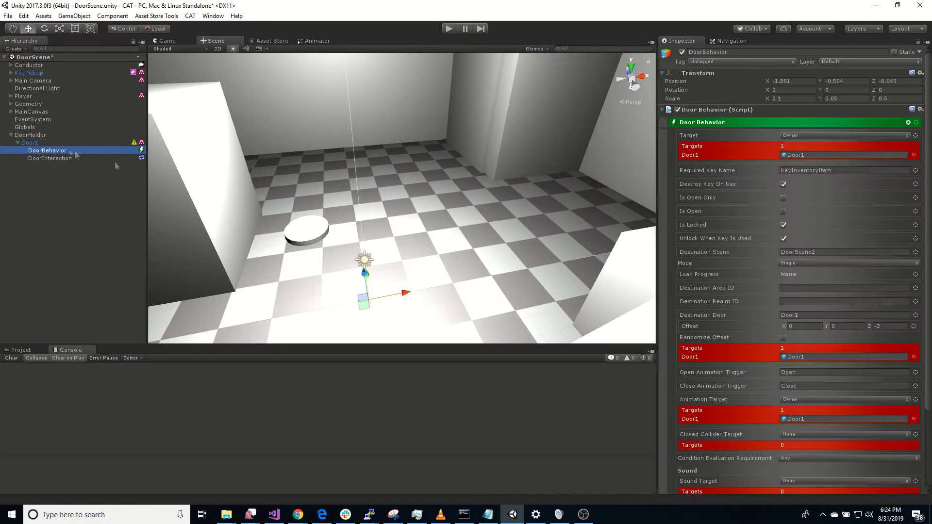
{"action": "left_click", "coordinate": [845, 326]}
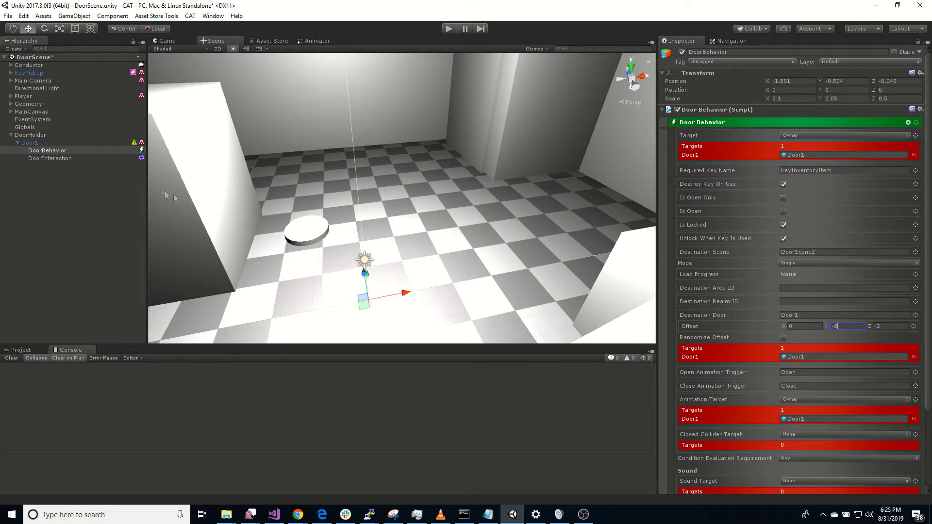
{"action": "left_click", "coordinate": [70, 206]}
Open DoorScene2 from the Tests/Video folder and expand its DoorHolder and Door1 to look at their children
{"action": "left_click", "coordinate": [19, 350]}
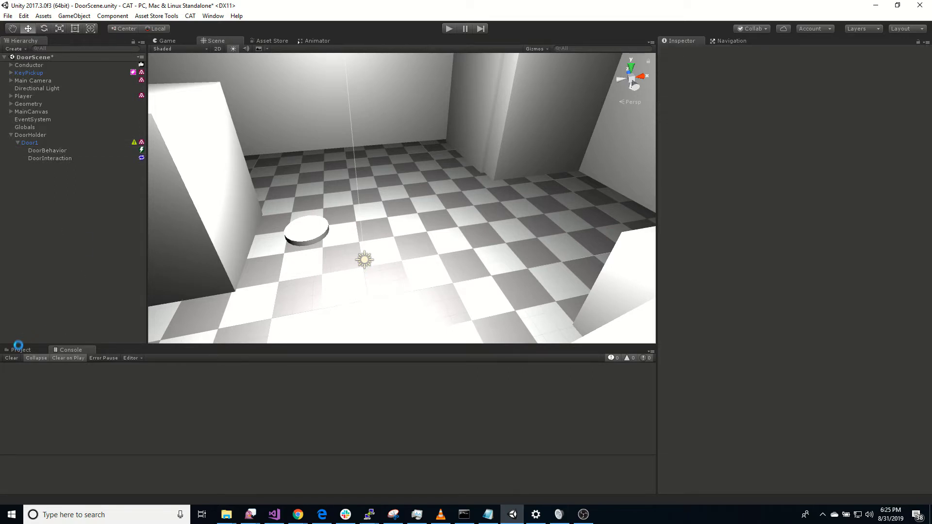
{"action": "scroll", "coordinate": [65, 414], "scroll_direction": "up", "scroll_amount": 6}
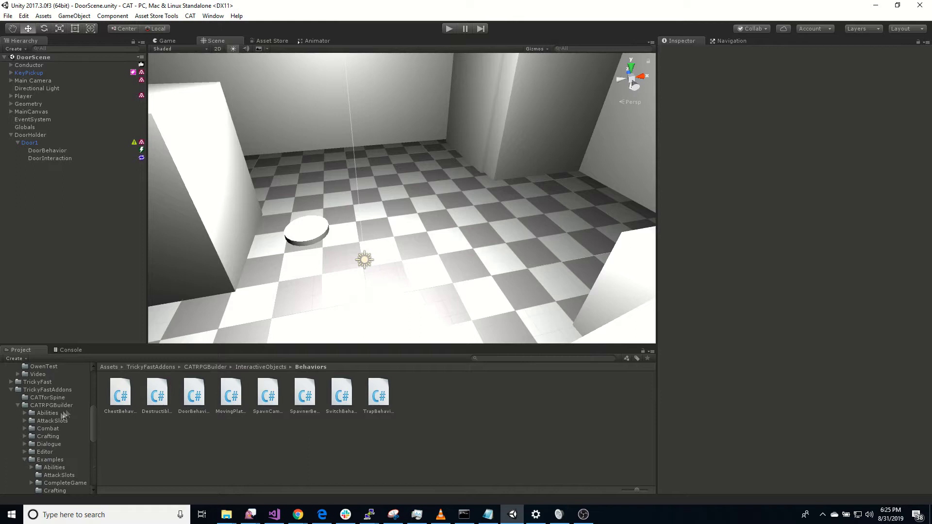
{"action": "left_click", "coordinate": [48, 461]}
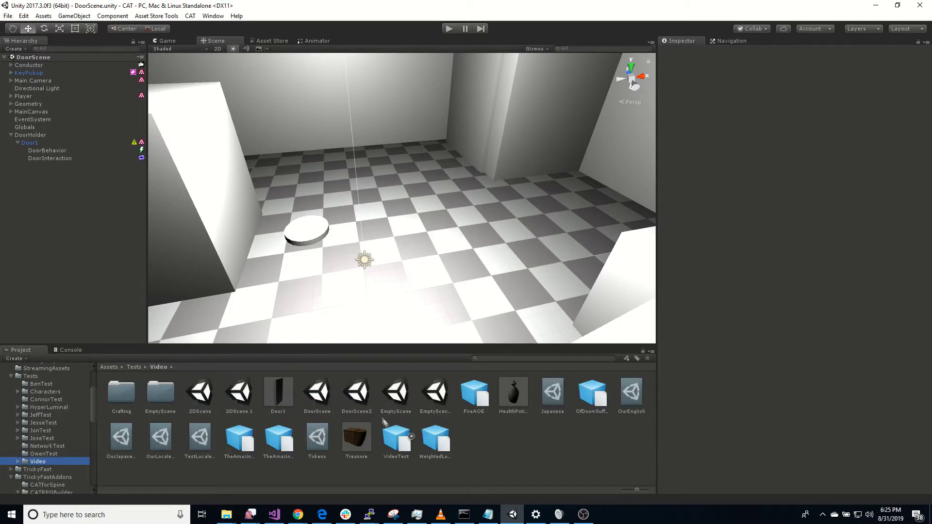
{"action": "double_click", "coordinate": [364, 398]}
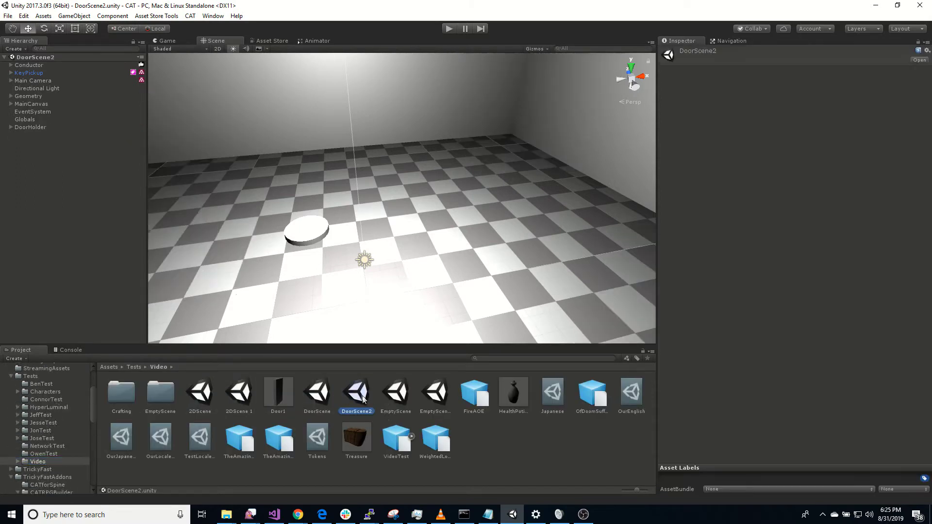
{"action": "left_click", "coordinate": [28, 128]}
{"action": "left_click", "coordinate": [11, 128]}
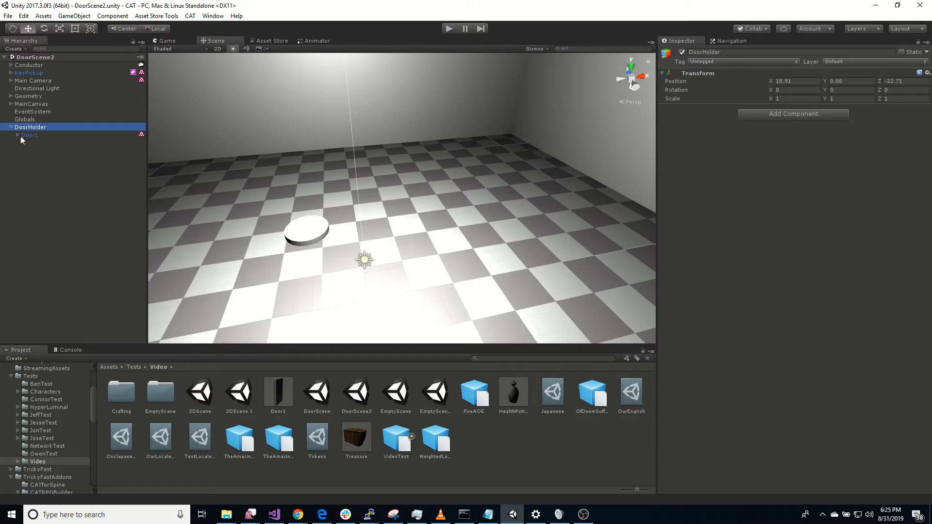
{"action": "left_click", "coordinate": [18, 135]}
Return to DoorScene, set Door1's DoorBehavior Destination Door offset Z to 2 and save the scene
{"action": "double_click", "coordinate": [323, 398]}
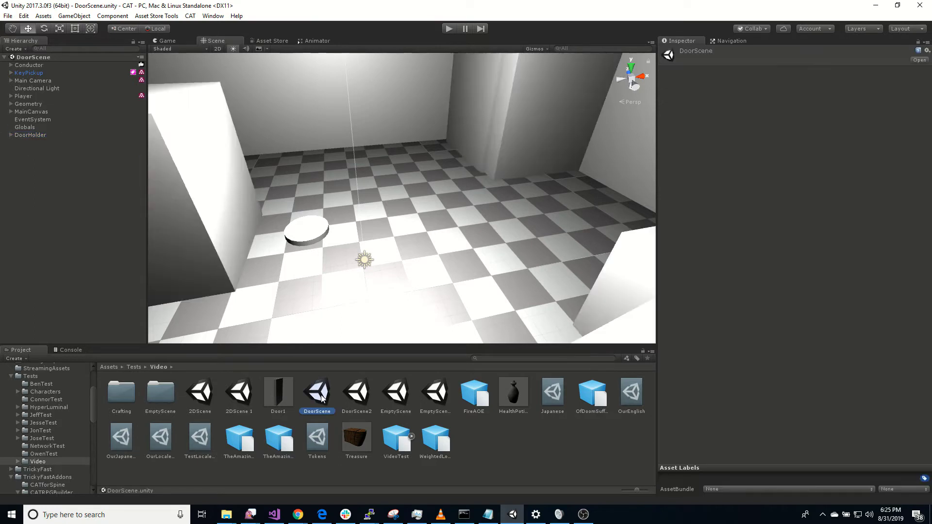
{"action": "left_click", "coordinate": [18, 135]}
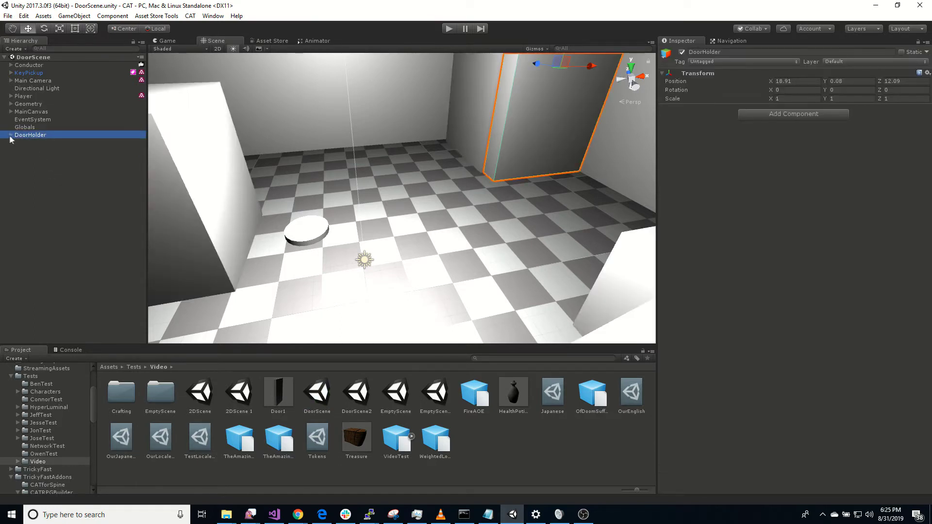
{"action": "left_click", "coordinate": [10, 136]}
{"action": "left_click", "coordinate": [18, 143]}
{"action": "left_click", "coordinate": [47, 150]}
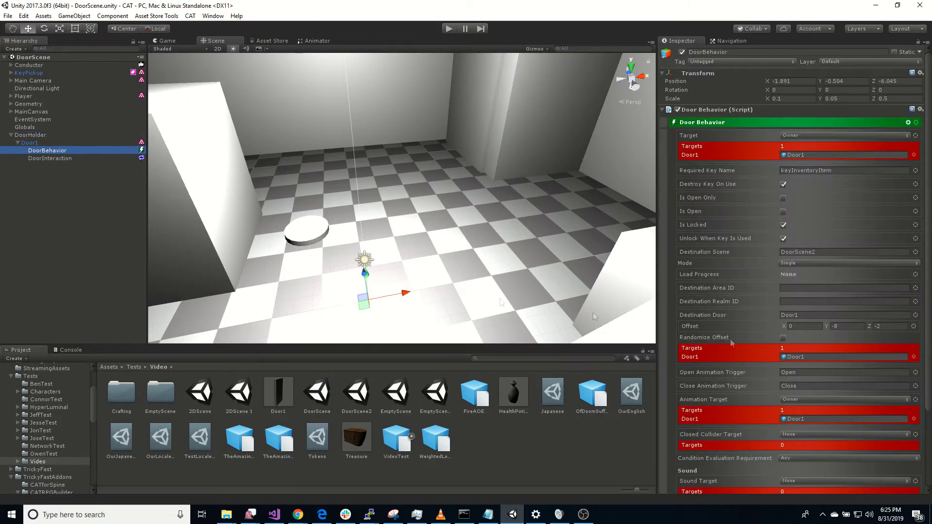
{"action": "scroll", "coordinate": [787, 368], "scroll_direction": "down", "scroll_amount": 2}
{"action": "left_click", "coordinate": [869, 299]}
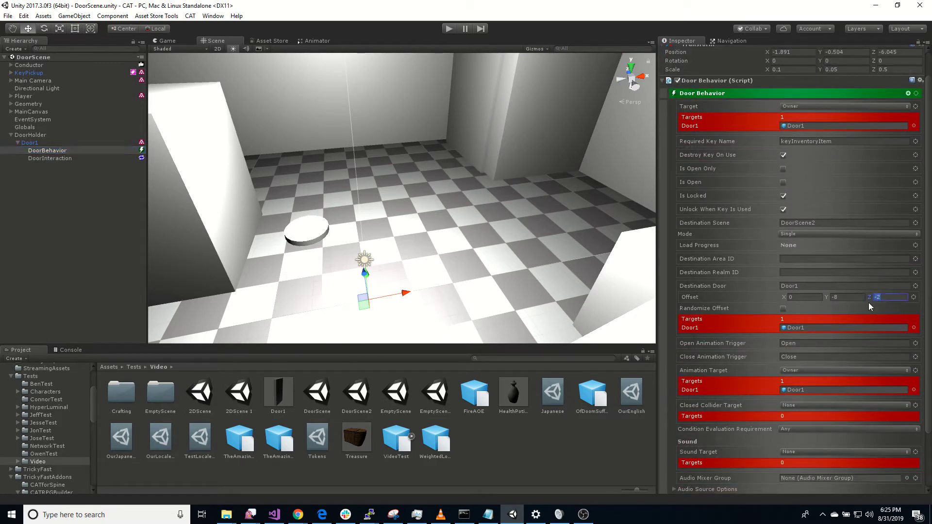
{"action": "type", "text": "2"}
{"action": "left_click", "coordinate": [63, 228]}
{"action": "key", "text": "ctrl+s"}
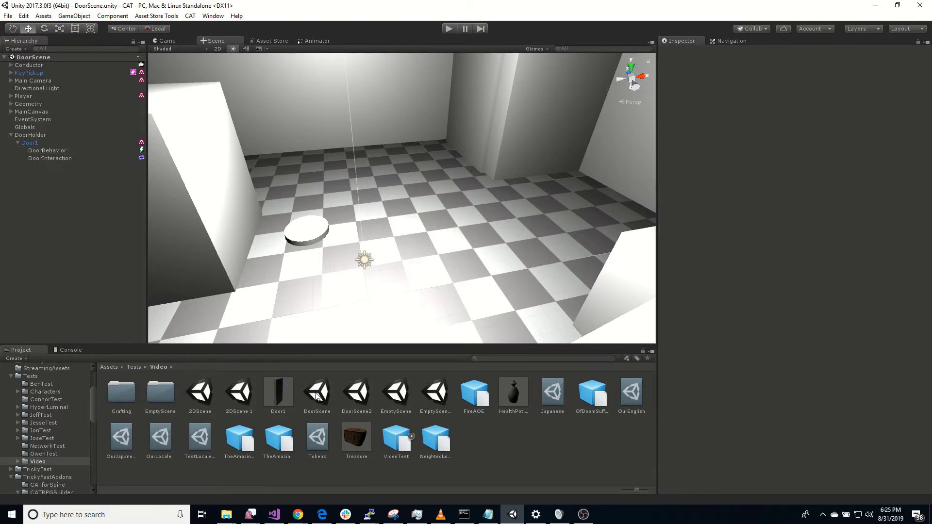
Open DoorScene2 and enable the offset option for the Destination Door in Door1's DoorBehavior
{"action": "double_click", "coordinate": [357, 394]}
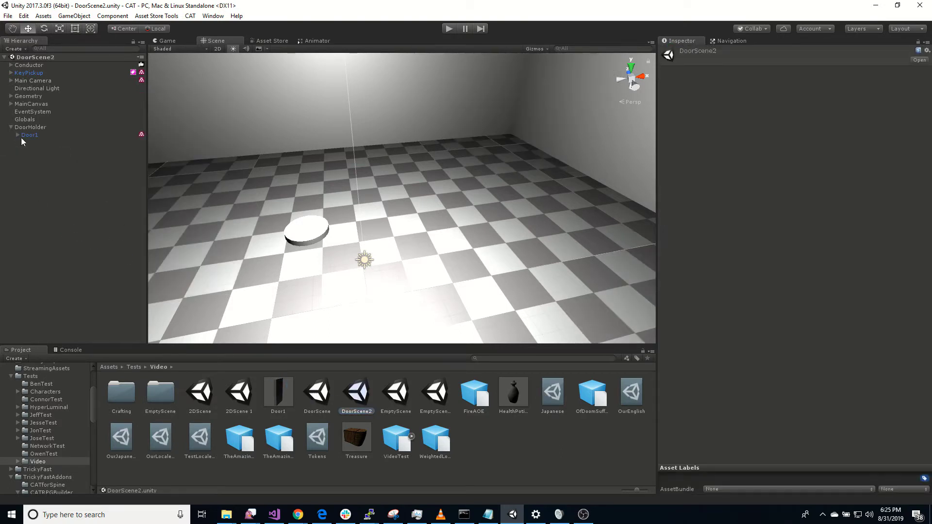
{"action": "left_click", "coordinate": [17, 135]}
{"action": "left_click", "coordinate": [28, 143]}
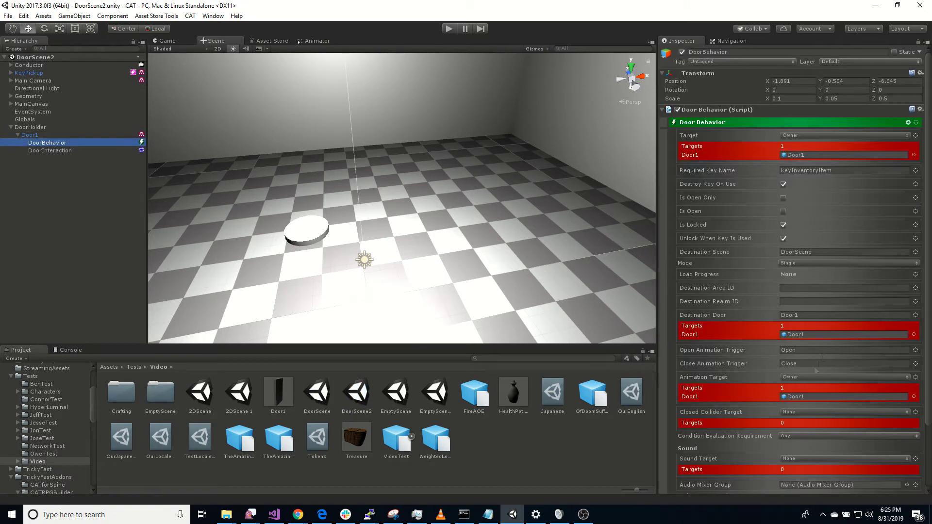
{"action": "left_click", "coordinate": [915, 315]}
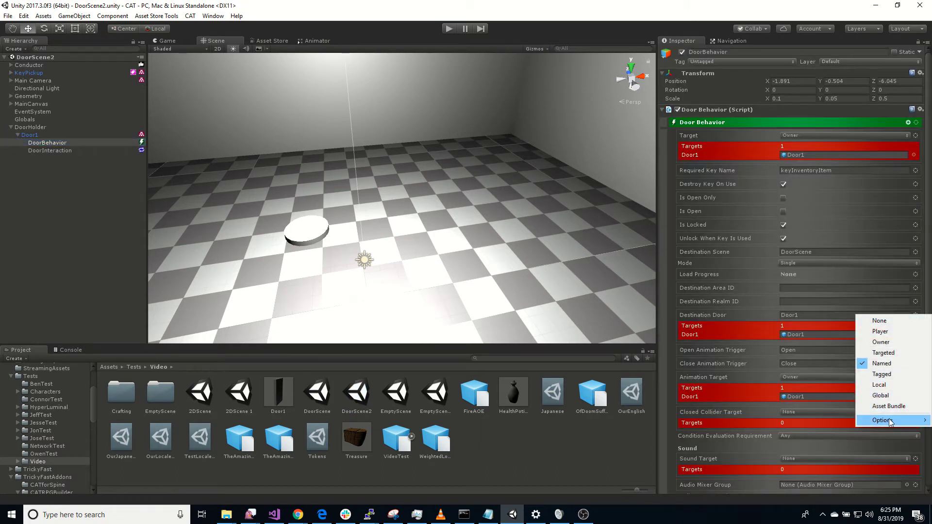
{"action": "mouse_move", "coordinate": [890, 421]}
{"action": "left_click", "coordinate": [805, 475]}
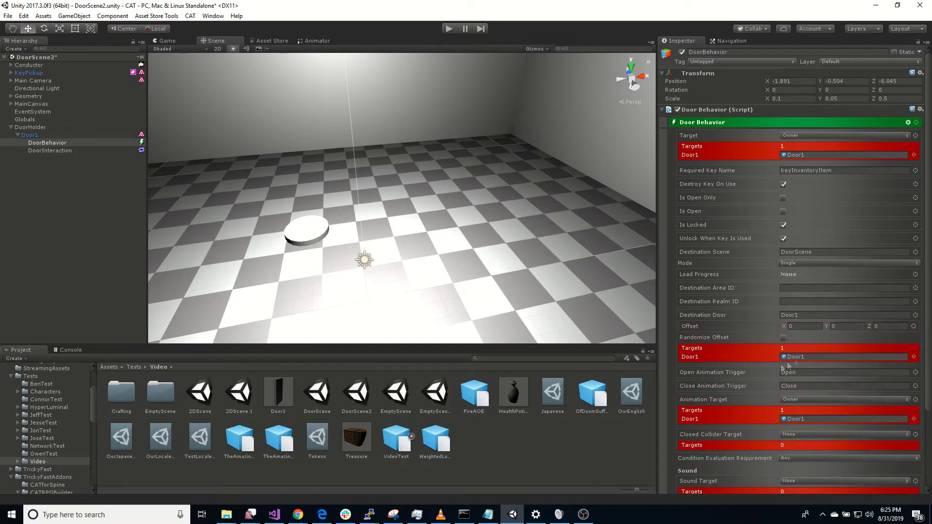
Set the Destination Door offset Y to -8 and save DoorScene2
{"action": "left_click", "coordinate": [844, 326]}
{"action": "type", "text": "-8"}
{"action": "key", "text": "Tab"}
{"action": "left_click", "coordinate": [54, 150]}
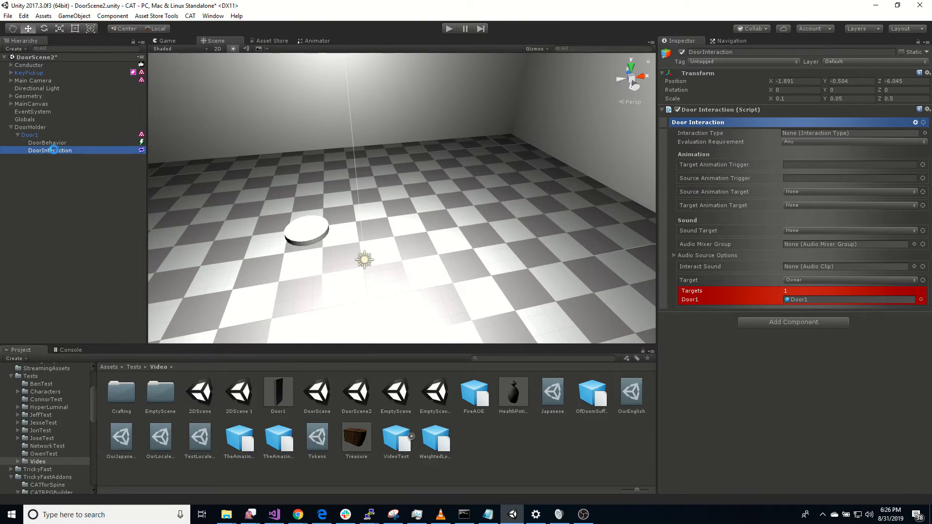
{"action": "key", "text": "ctrl+s"}
Open DoorScene, play it, pick up the key and take the player through the door into DoorScene2
{"action": "double_click", "coordinate": [317, 392]}
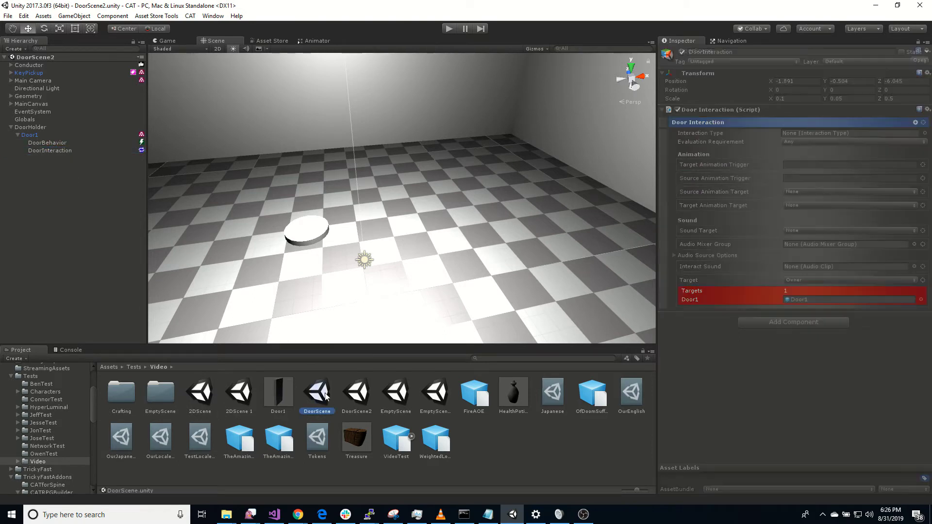
{"action": "left_click", "coordinate": [450, 29]}
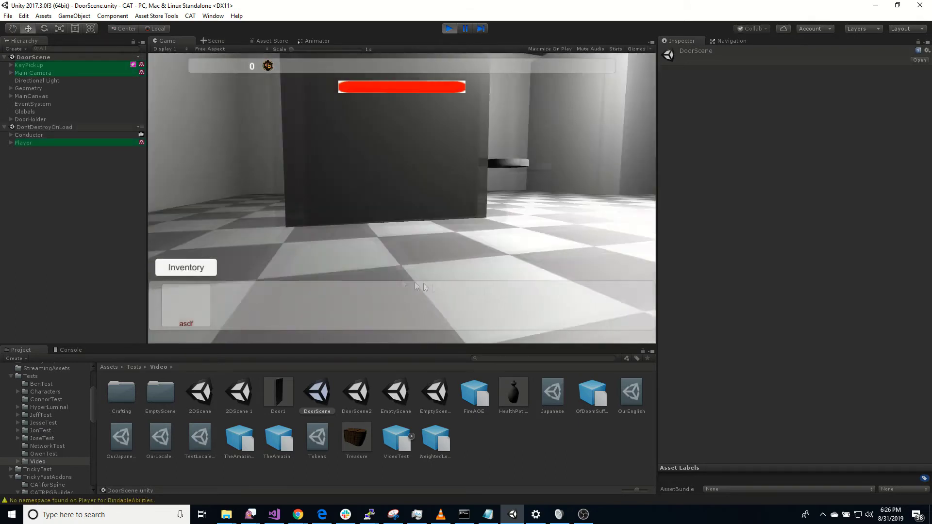
{"action": "key", "text": "w"}
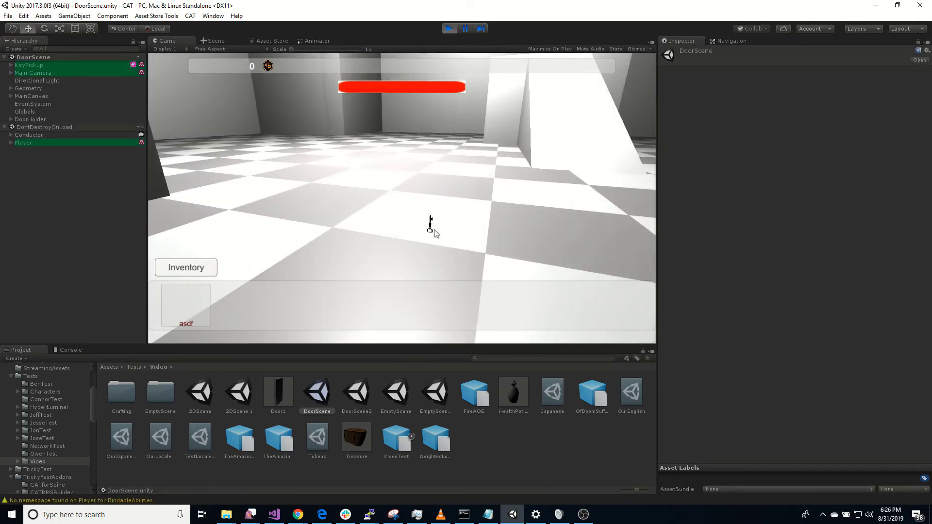
{"action": "key", "text": "w"}
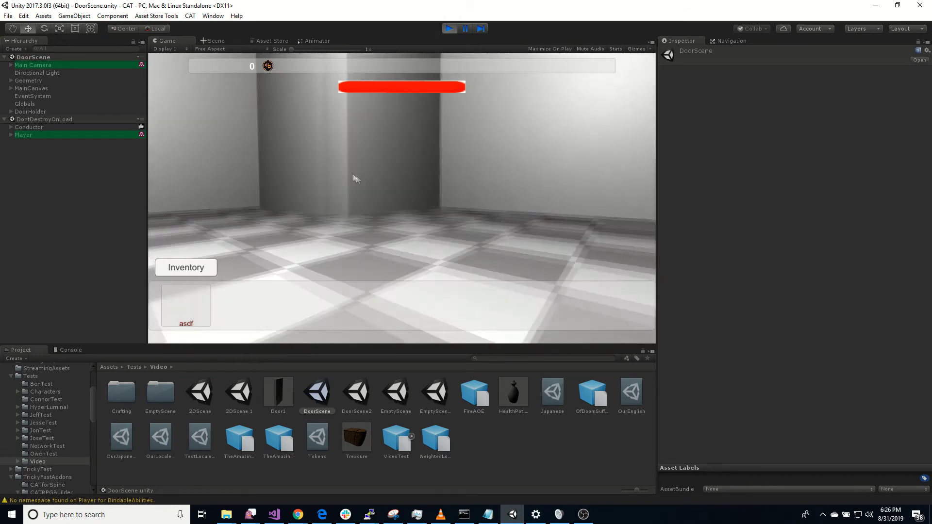
{"action": "key", "text": "w"}
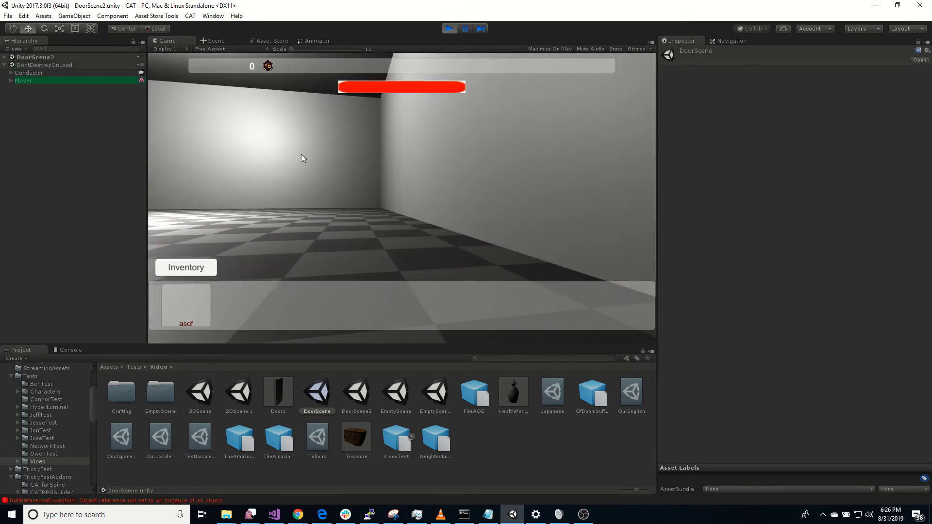
Walk through DoorScene2 to collect its key, then use the door to return to DoorScene
{"action": "key", "text": "w"}
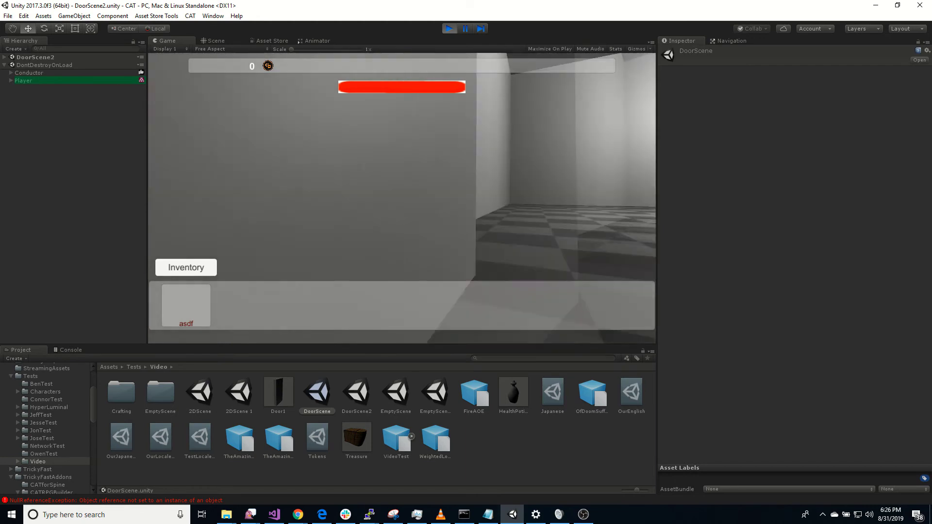
{"action": "key", "text": "w"}
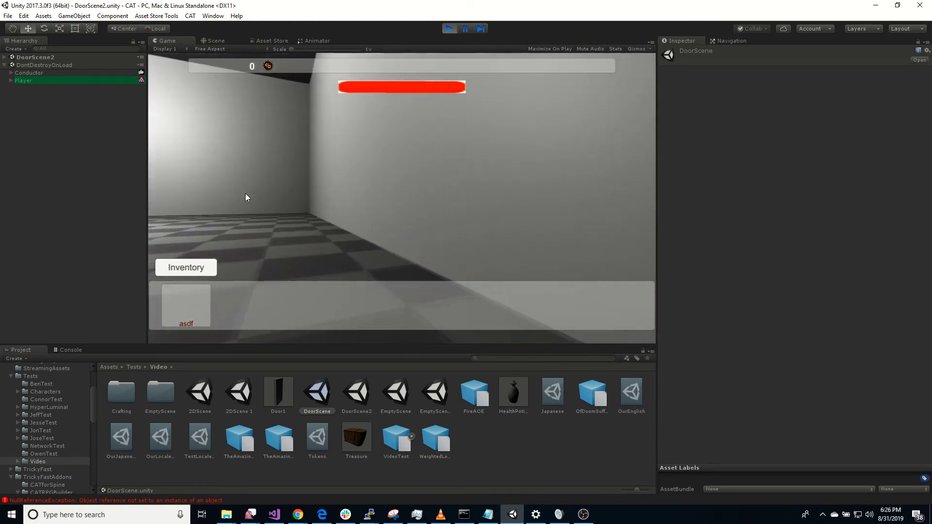
{"action": "key", "text": "w"}
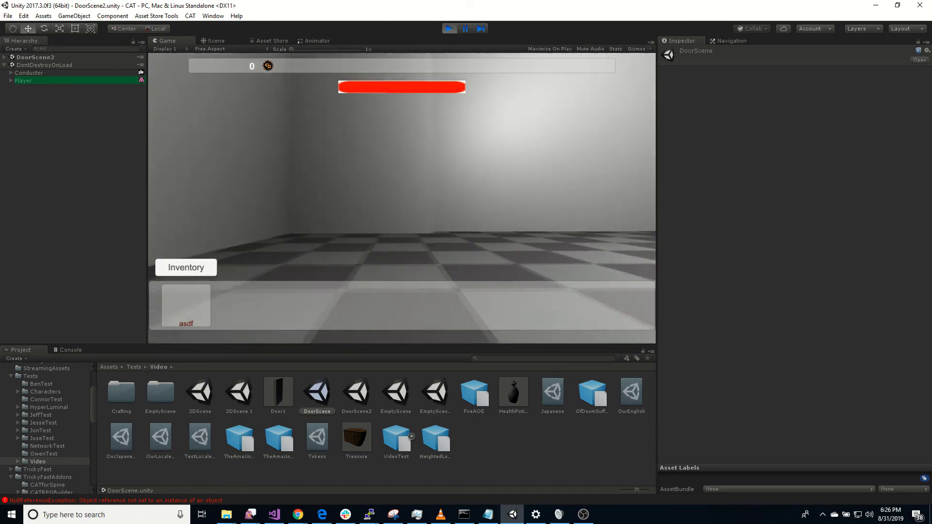
{"action": "key", "text": "w"}
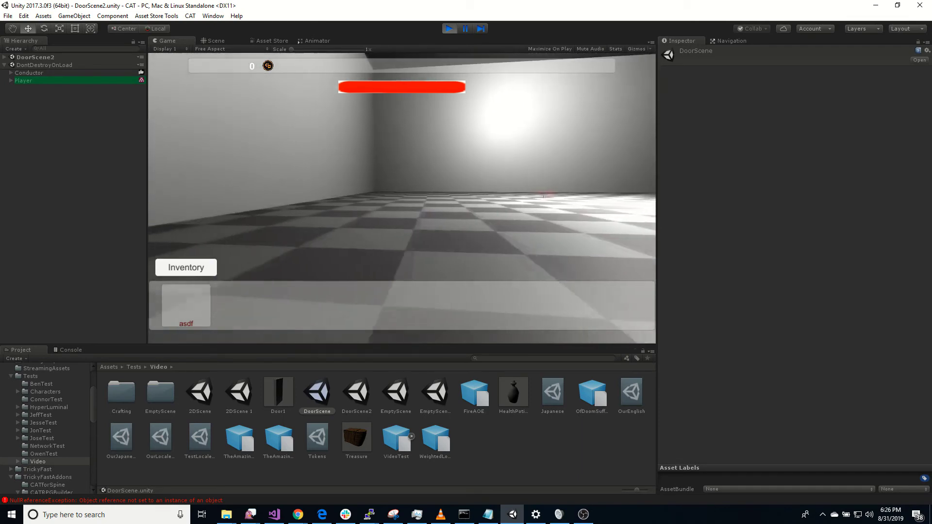
{"action": "key", "text": "w"}
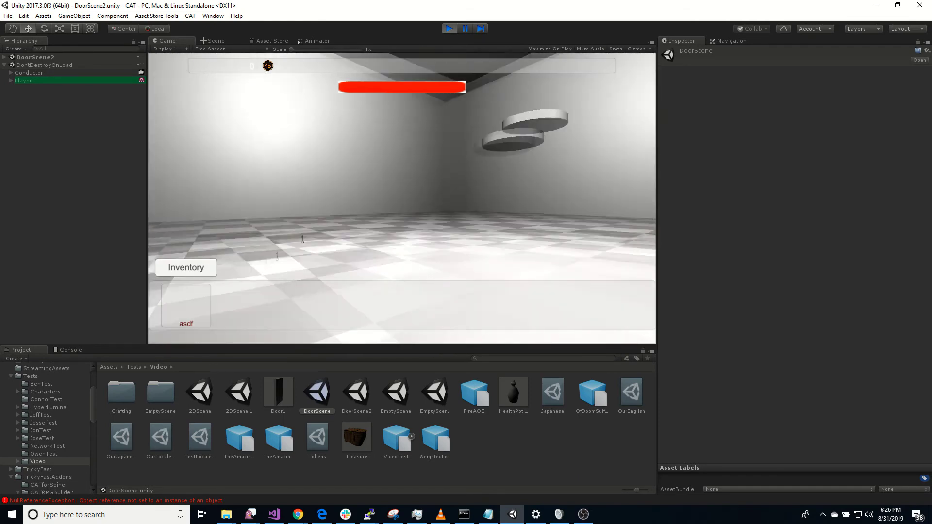
{"action": "key", "text": "w"}
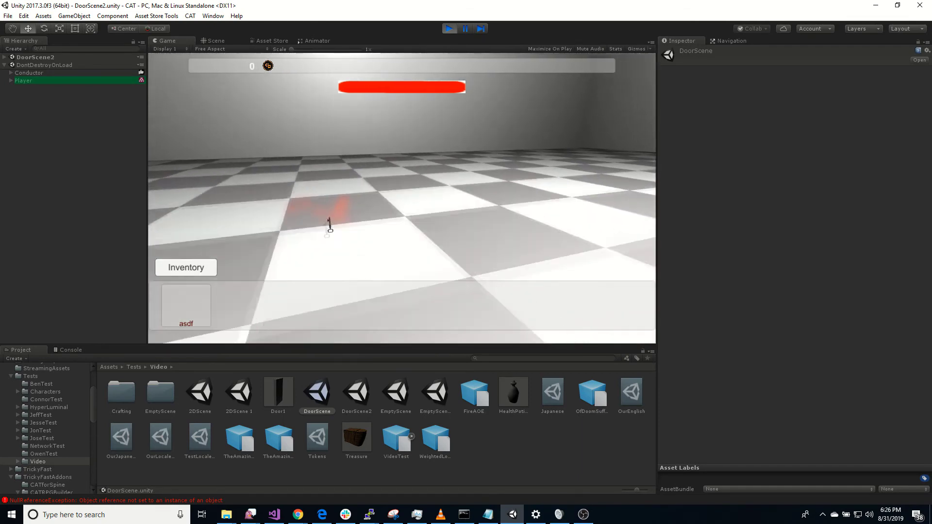
{"action": "left_click", "coordinate": [311, 259]}
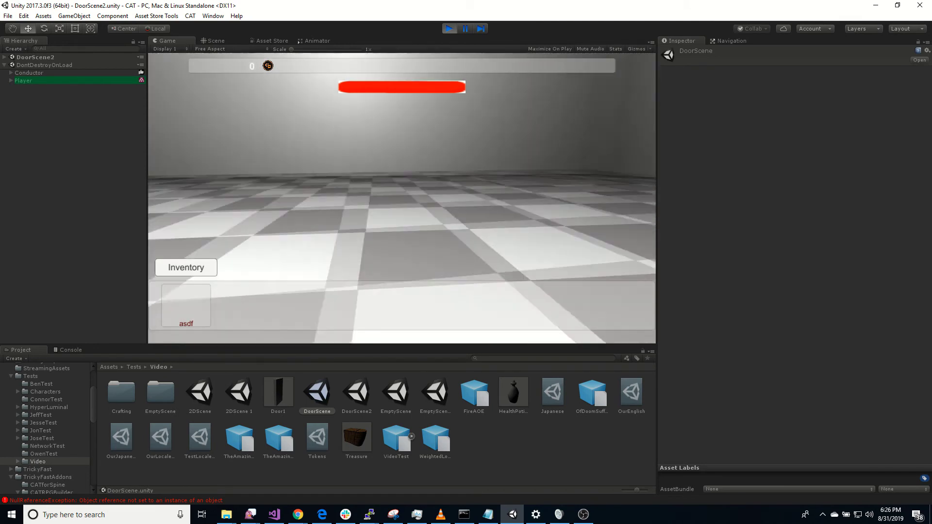
{"action": "key", "text": "w"}
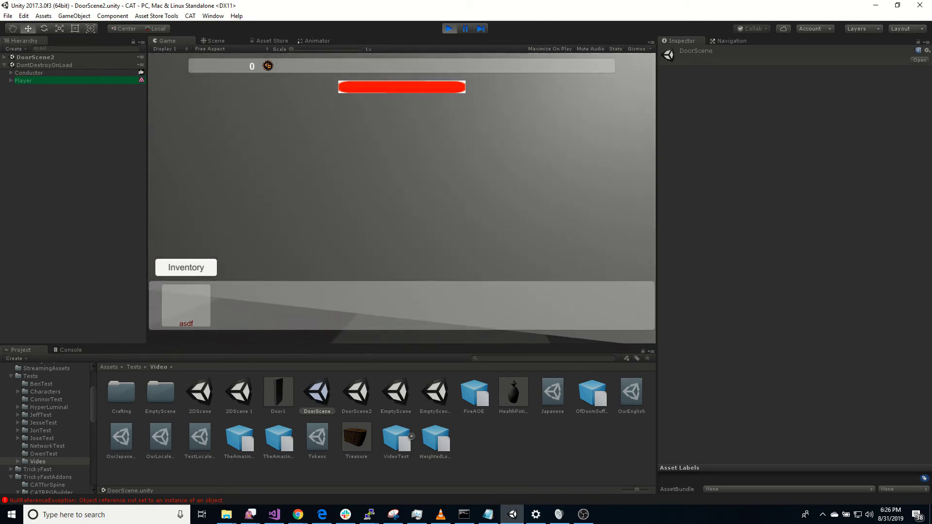
{"action": "left_click", "coordinate": [463, 209]}
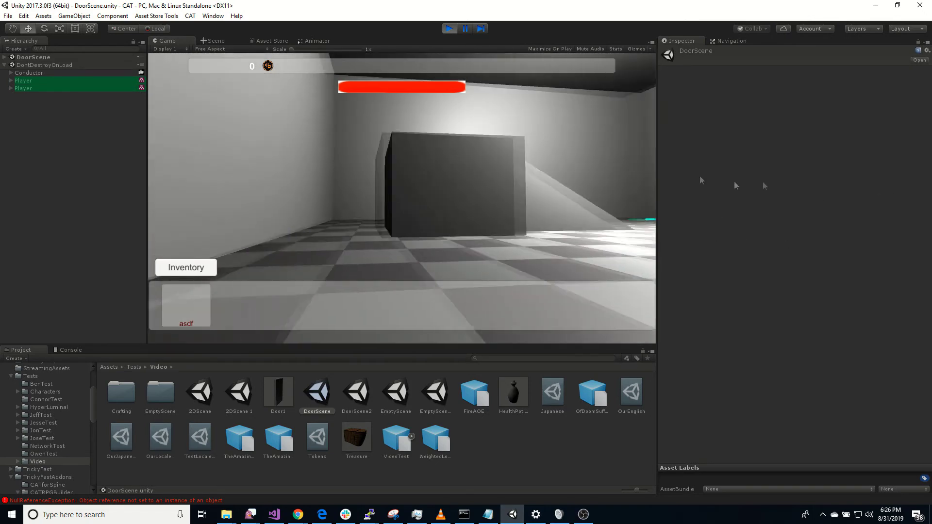
Walk the player around DoorScene to examine the room after returning through the door
{"action": "key", "text": "w"}
{"action": "key", "text": "w"}
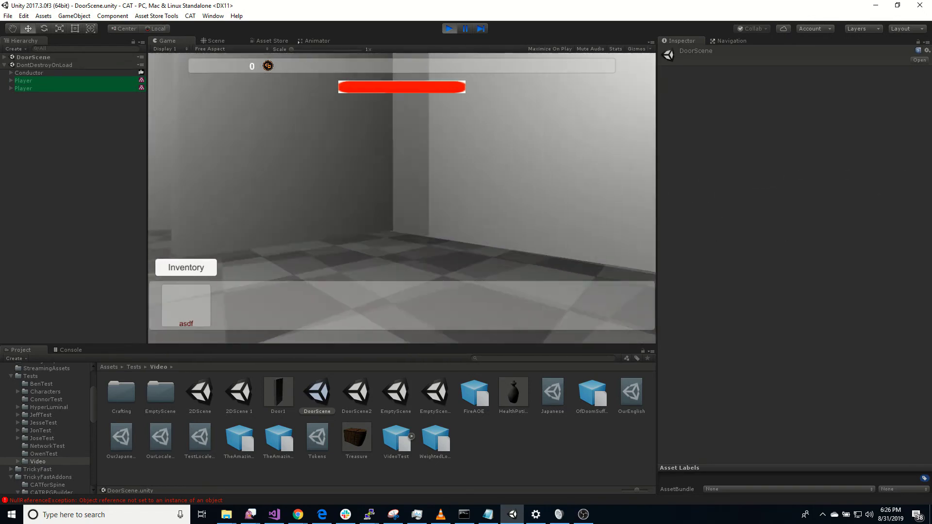
{"action": "key", "text": "w"}
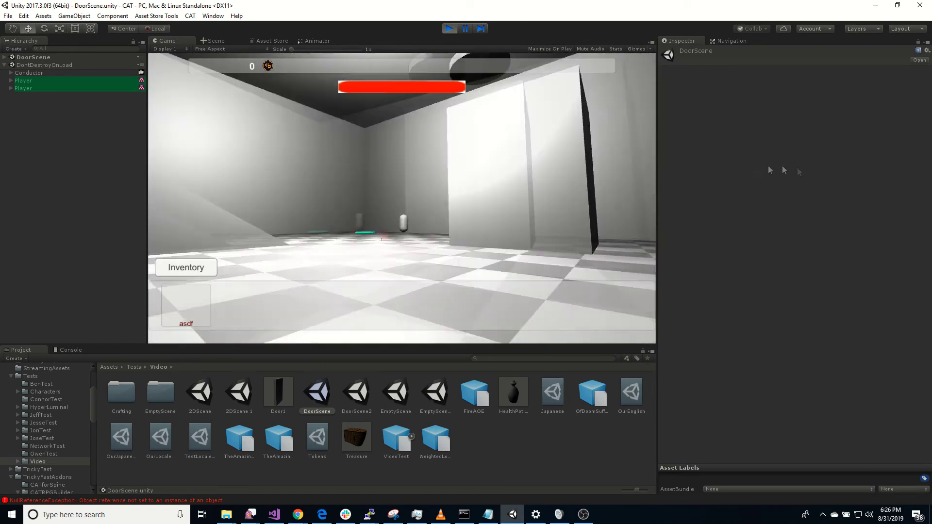
{"action": "key", "text": "w"}
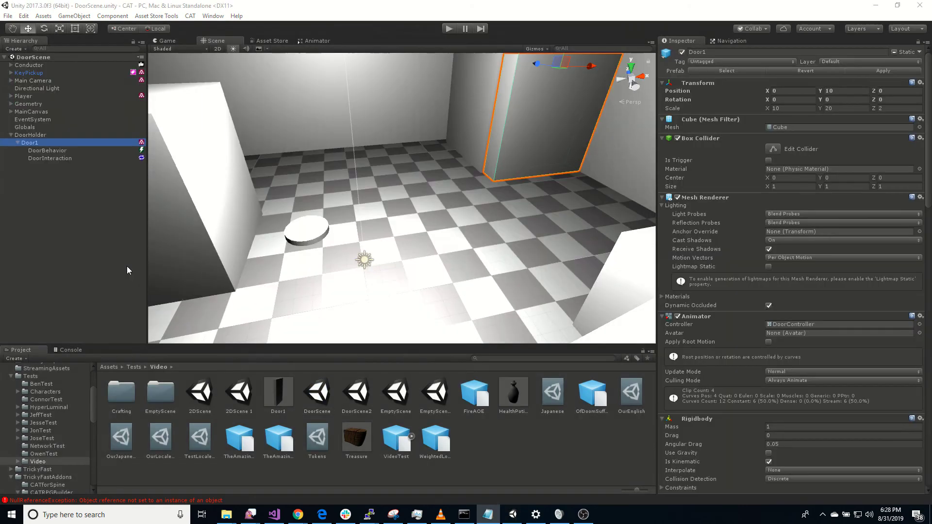